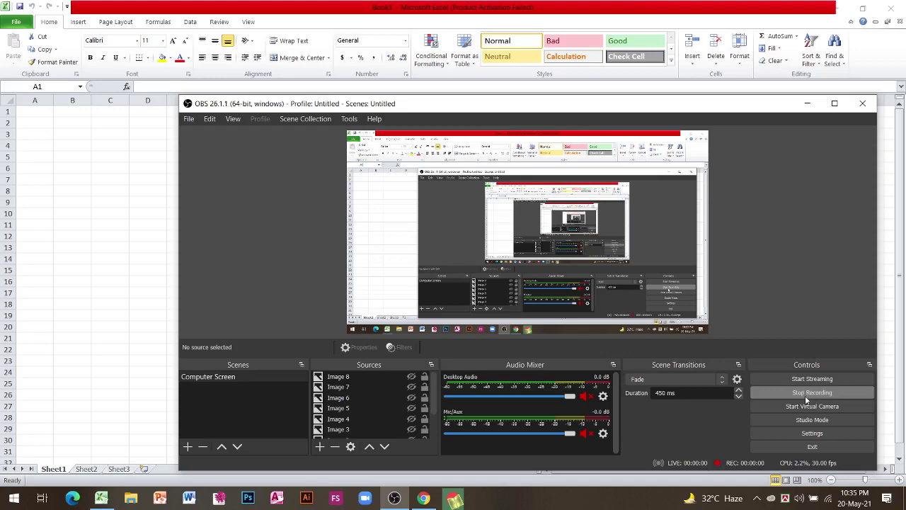
Minimize the OBS Studio window so the blank Excel worksheet is visible.
left_click(807, 104)
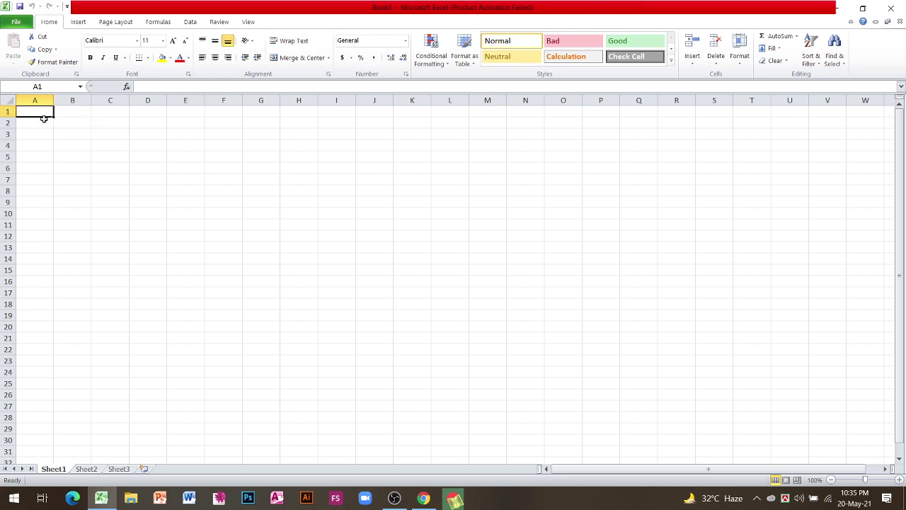
Merge and centre B1:F3 as a larger-font title block, then switch to Chrome.
left_click(76, 113)
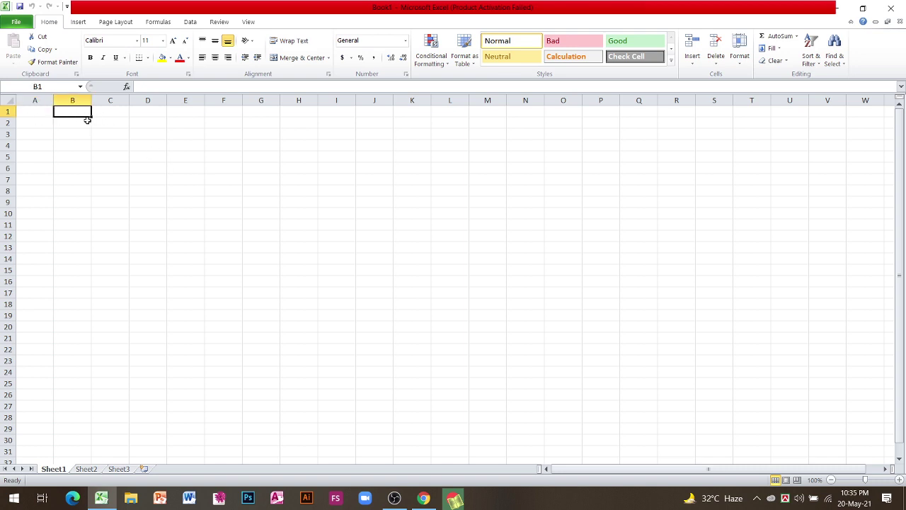
mouse_move(87, 120)
left_mouse_down()
mouse_move(202, 131)
mouse_move(201, 141)
mouse_move(226, 123)
mouse_move(192, 125)
mouse_move(238, 124)
mouse_move(241, 141)
left_mouse_up()
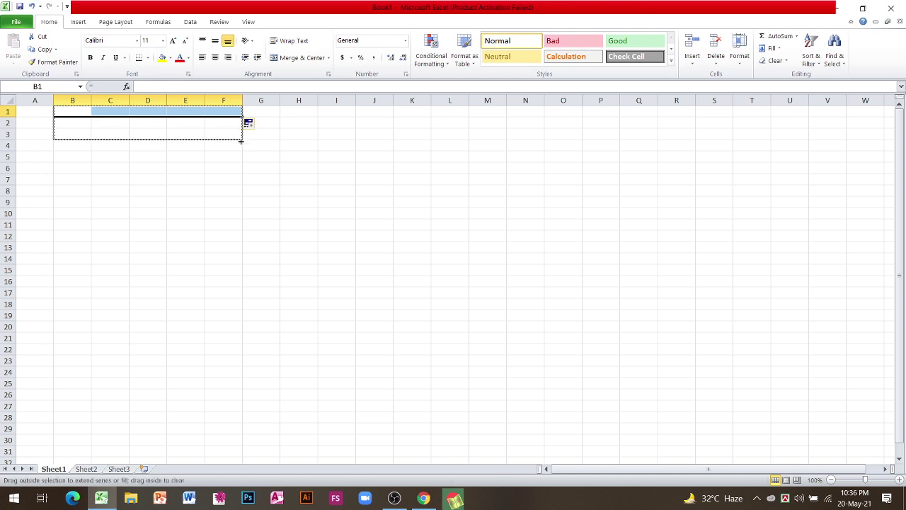
left_click(295, 58)
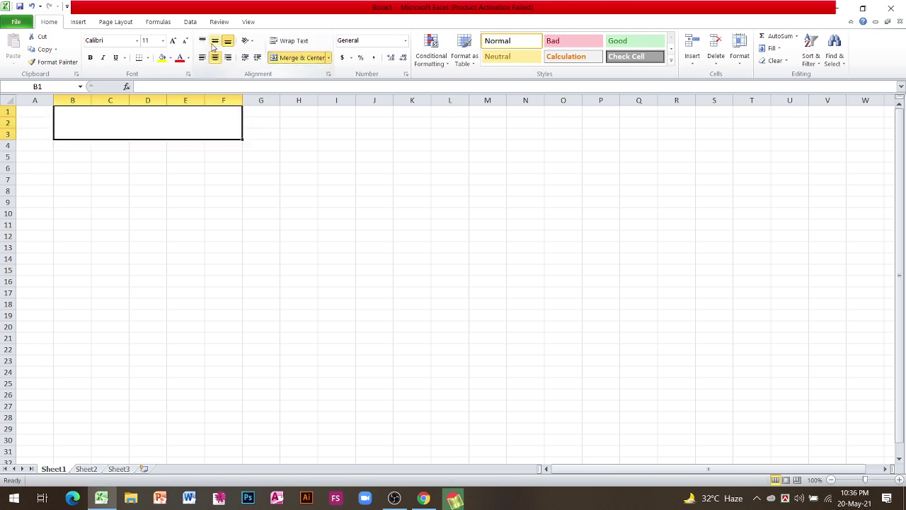
left_click(173, 41)
left_click(174, 42)
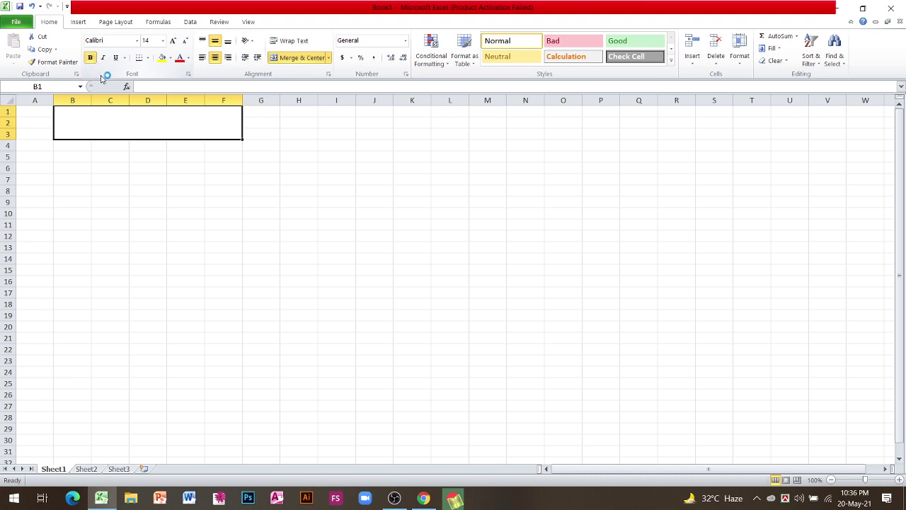
left_click(423, 499)
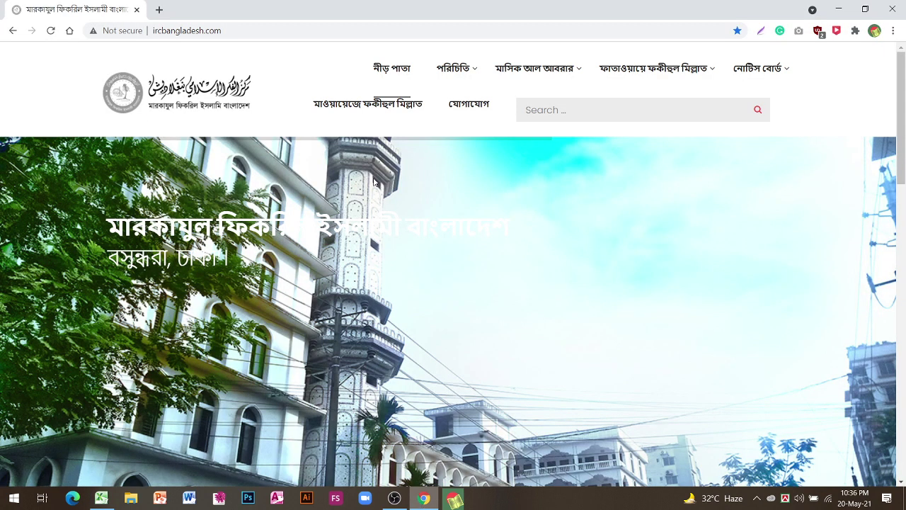
Scroll through the ircbangladesh.com homepage in Chrome before returning to Excel.
mouse_move(900, 85)
left_mouse_down()
mouse_move(899, 168)
mouse_move(876, 336)
mouse_move(875, 52)
left_mouse_up()
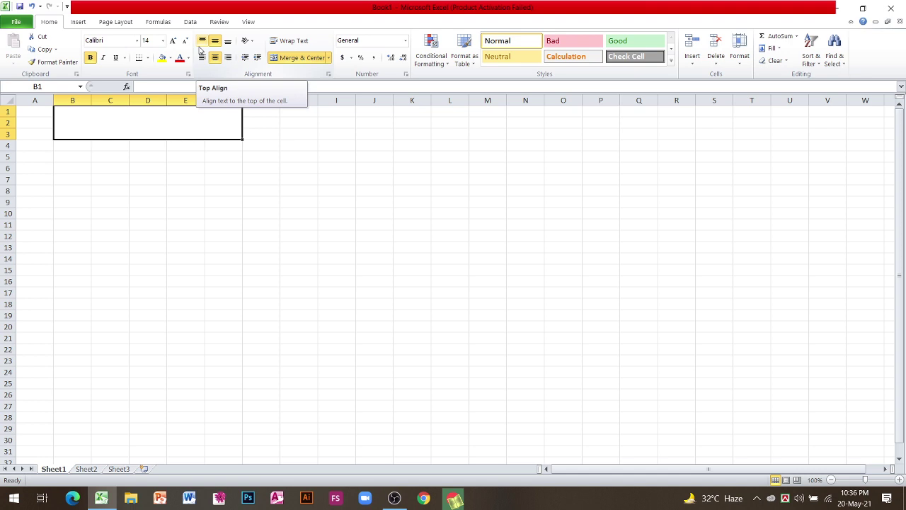
Enter 'Scenarios ()' in the merged title block with bold turned off.
key("F2")
type("S")
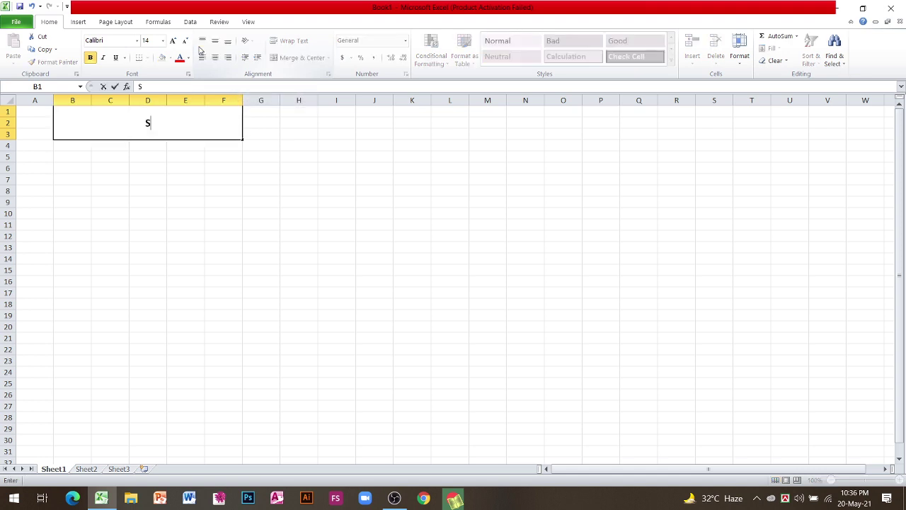
type("c")
key("BackSpace")
key("BackSpace")
key("ctrl+b")
type("Sc")
type("enario")
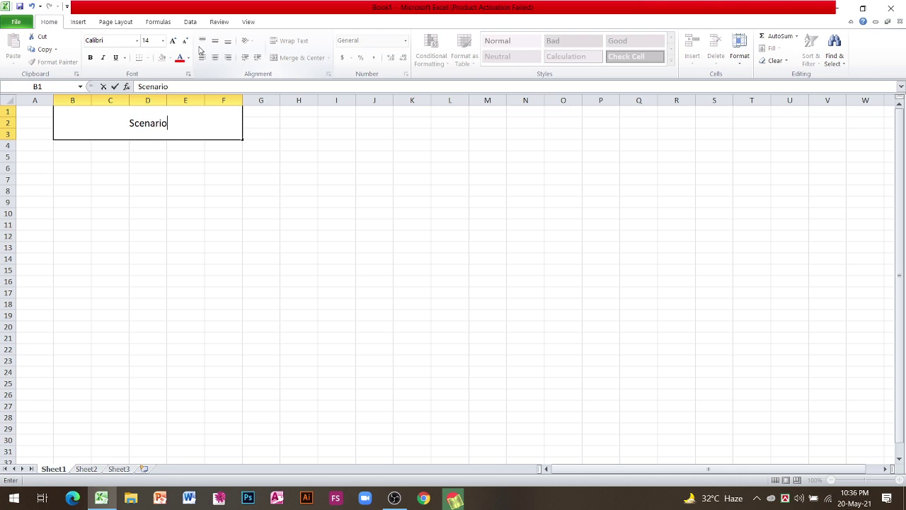
type("s ()")
key("Left")
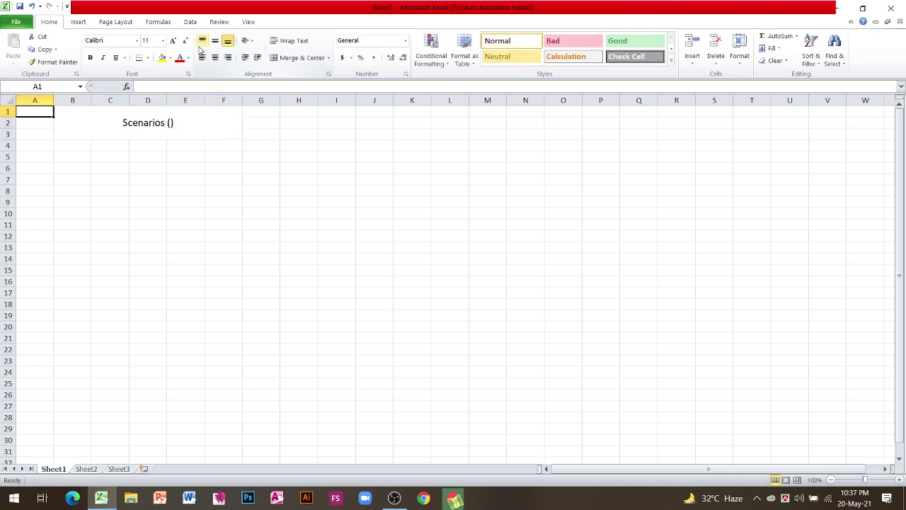
Complete the title to read 'Scenarios (Monthly Payment) Sheet' and commit it.
left_click(170, 122)
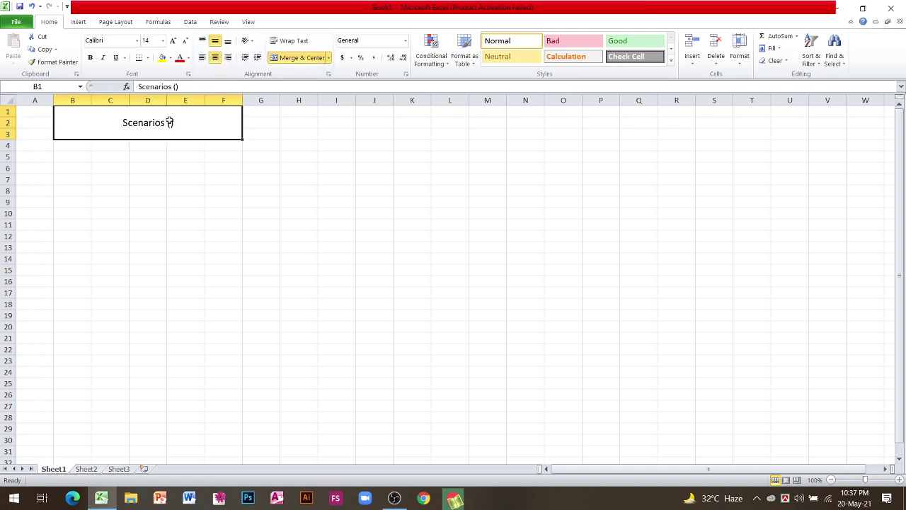
double_click(170, 122)
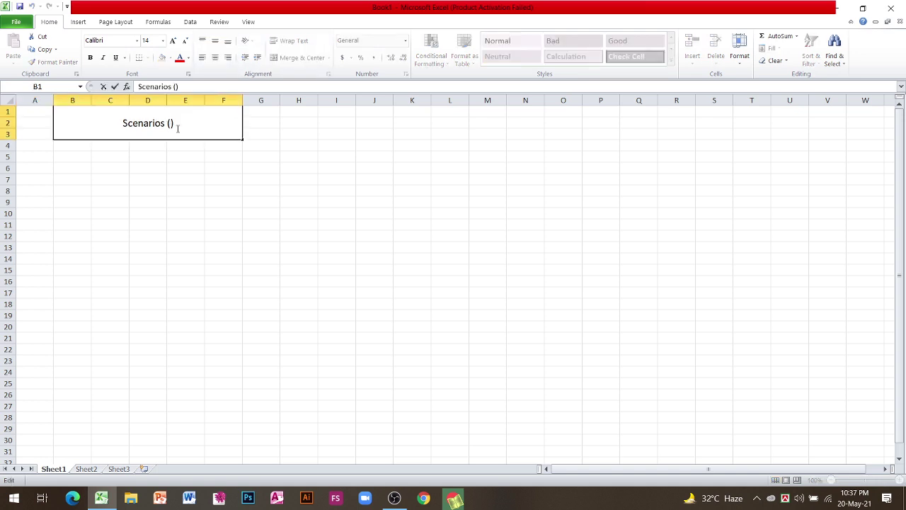
type("Monthly ")
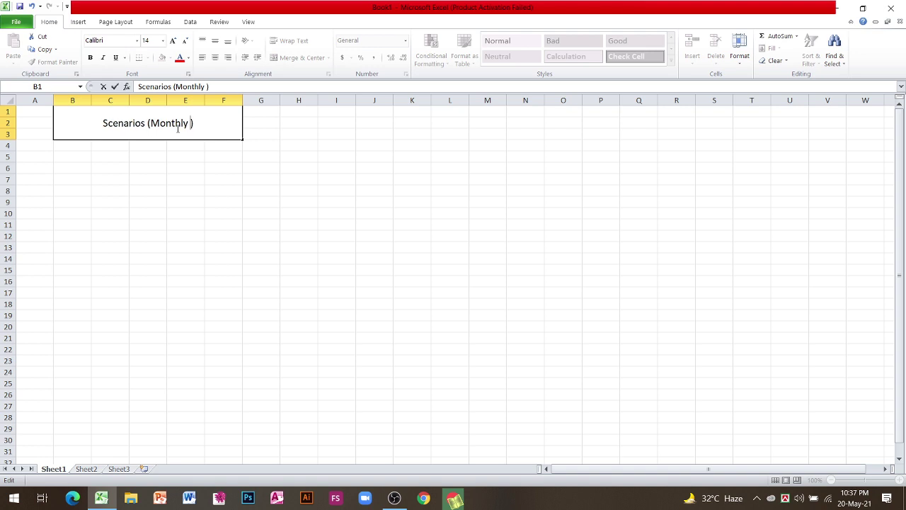
type("Paye")
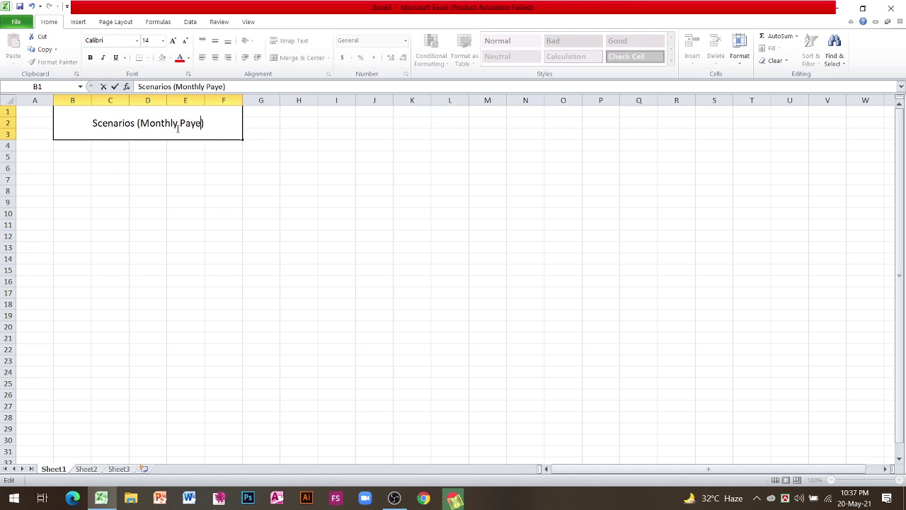
key("BackSpace")
type("ment) ")
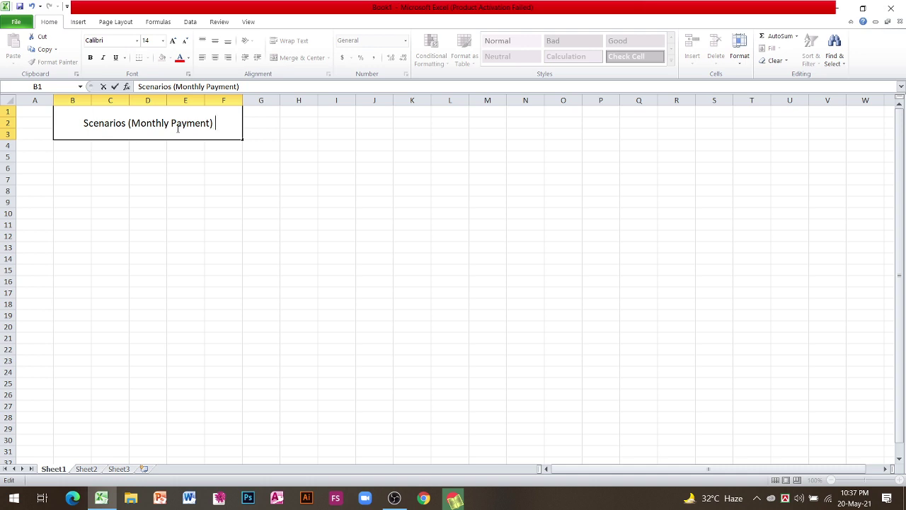
type("Sheet")
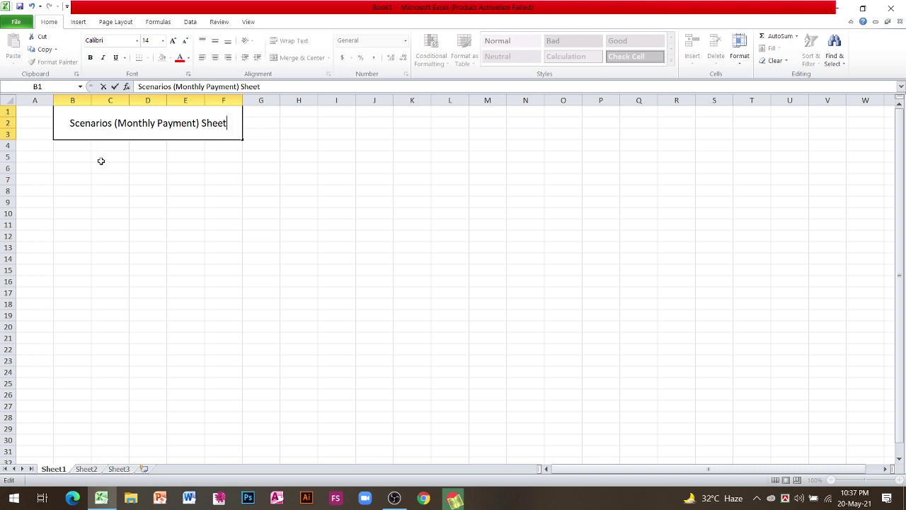
left_click(101, 145)
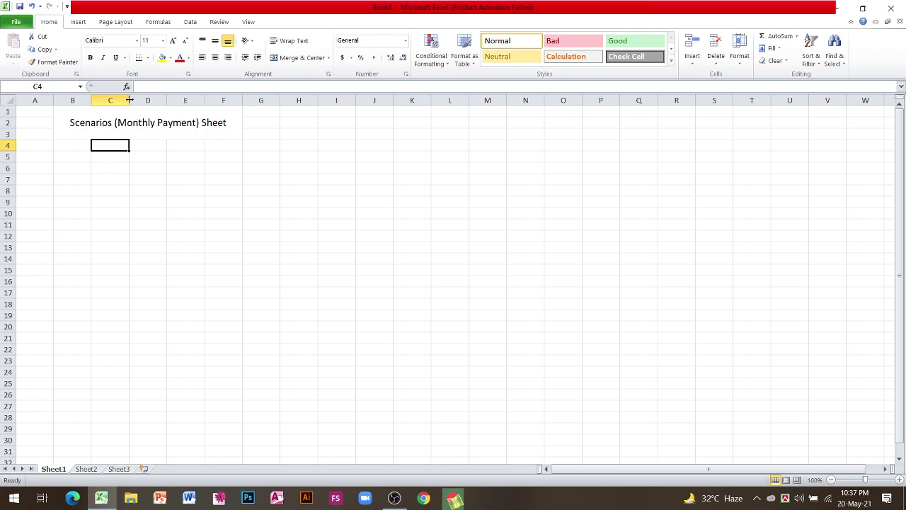
Widen column C and label C4 'Amount', leaving C5 empty.
left_click_drag(130, 100, 199, 100)
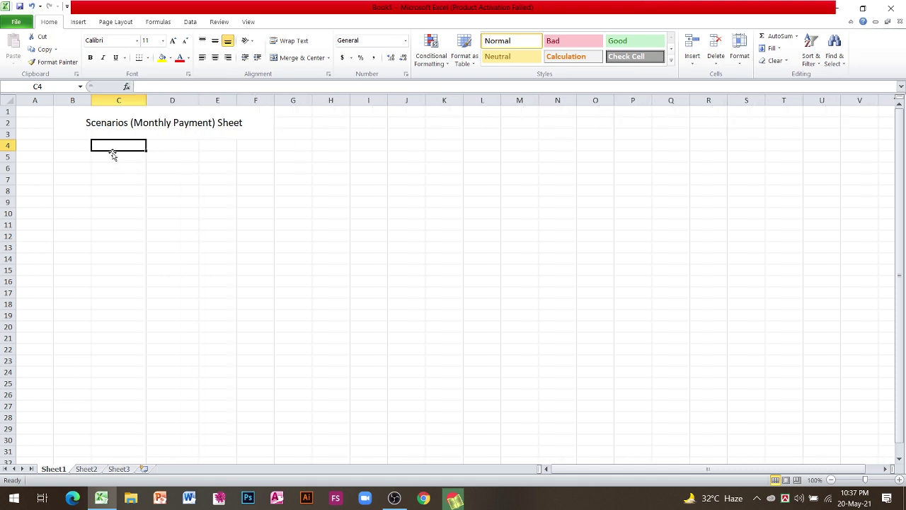
type("Am")
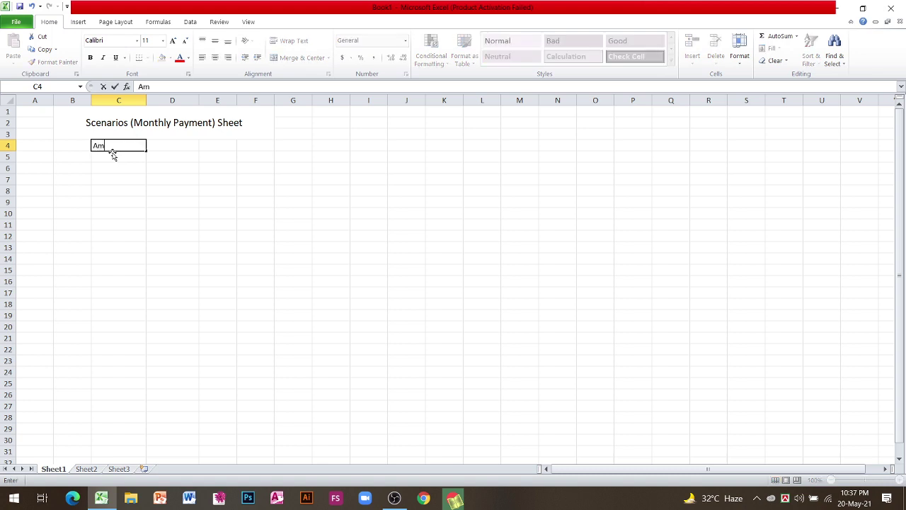
type("ount")
key("Return")
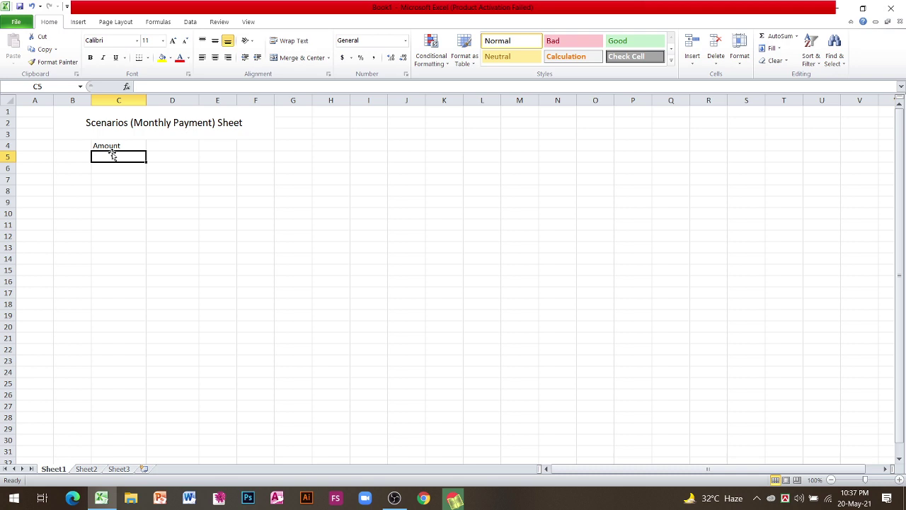
type("1")
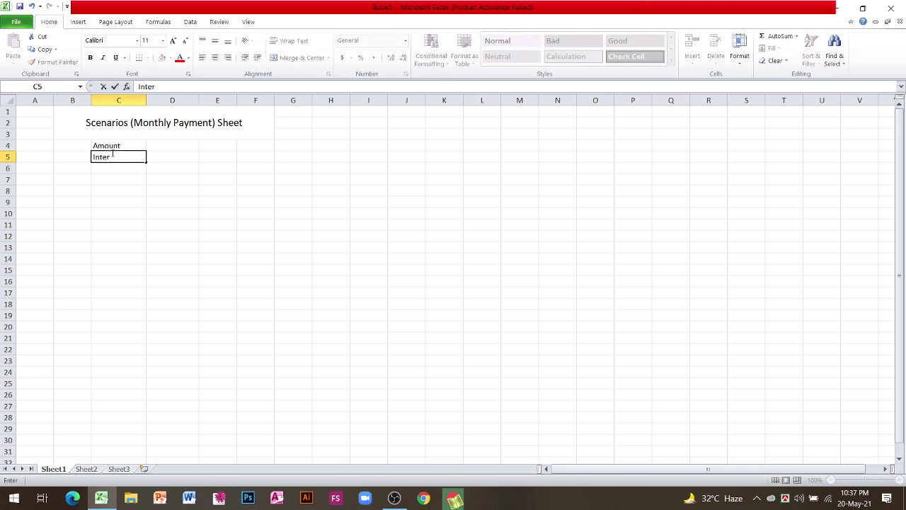
key("BackSpace")
key("BackSpace")
key("BackSpace")
Merge G16:P21 into a centred box containing 'Interest is Haram'.
left_click(283, 283)
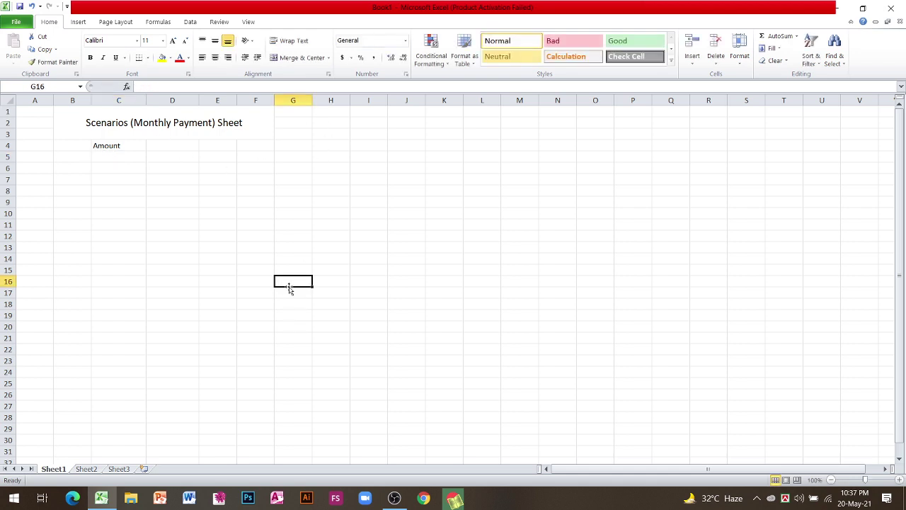
mouse_move(313, 287)
left_mouse_down()
mouse_move(388, 338)
mouse_move(650, 286)
mouse_move(649, 344)
left_mouse_up()
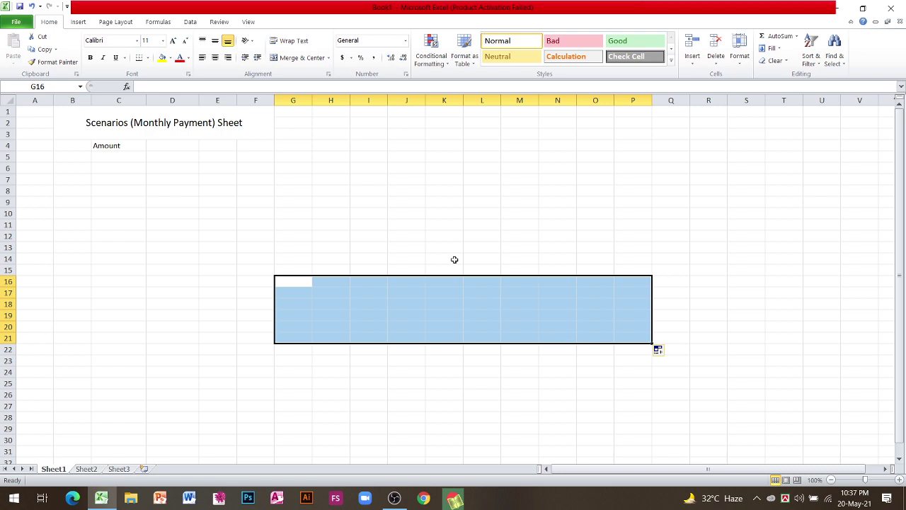
left_click(297, 57)
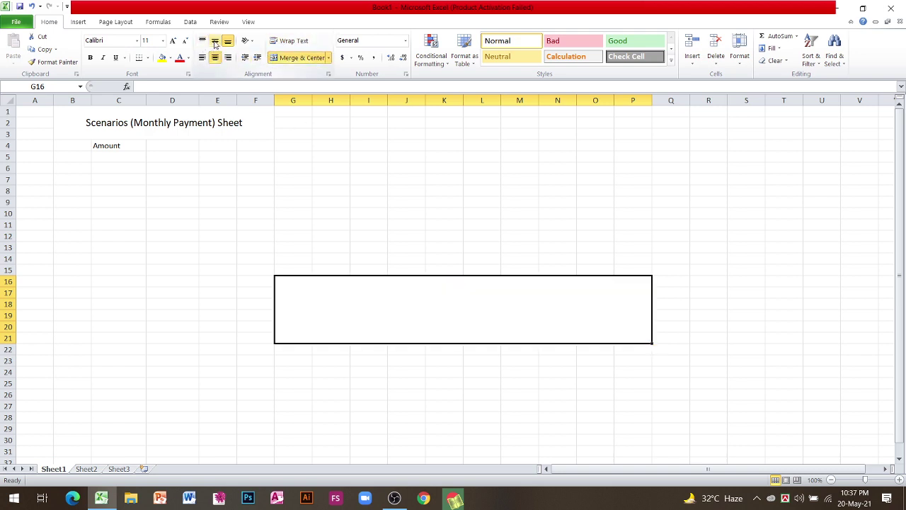
left_click(215, 43)
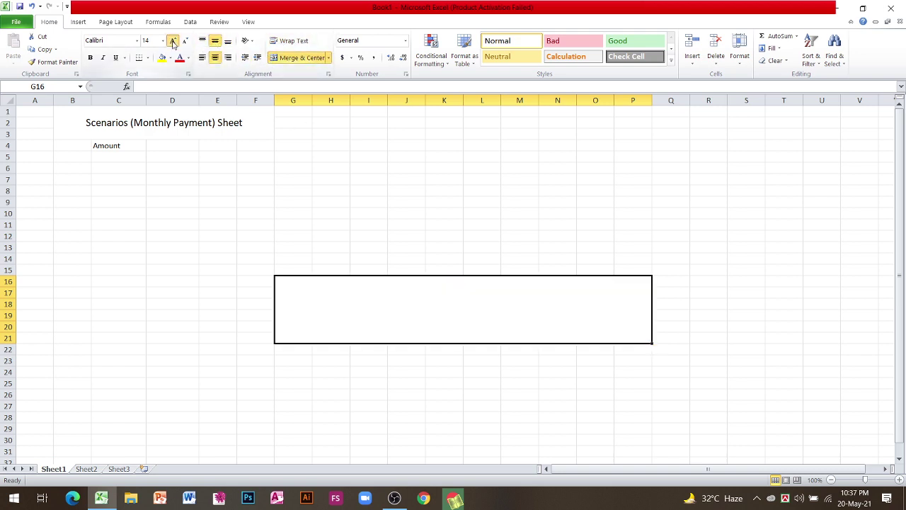
left_click(174, 41)
left_click(173, 41)
type("Int")
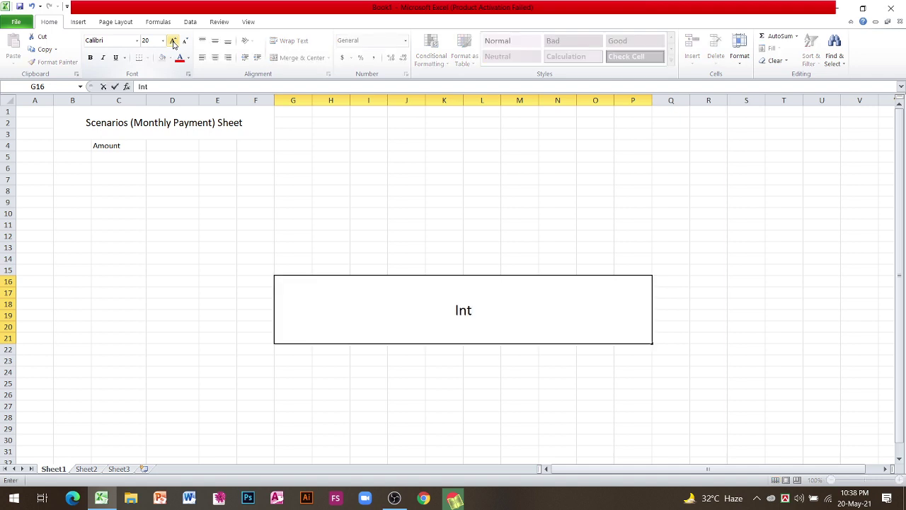
type("ers")
key("BackSpace")
type("est is")
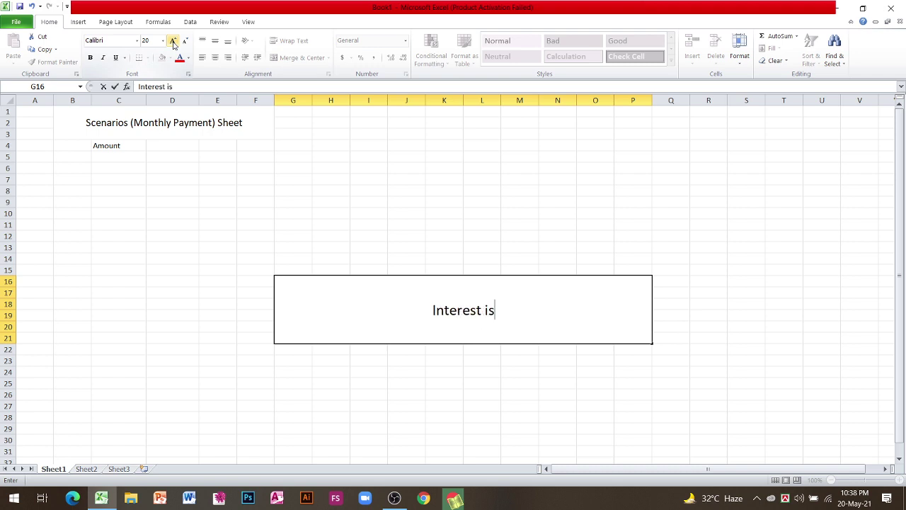
type(" Haram")
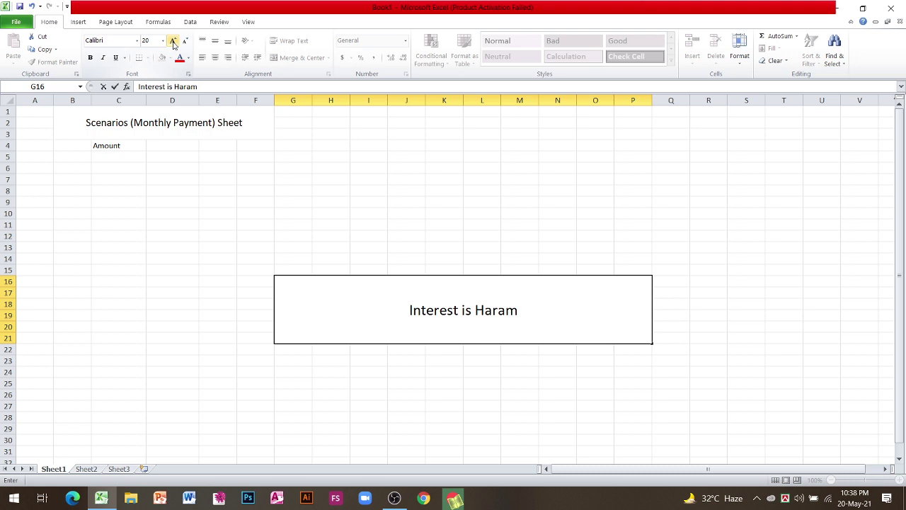
key("shift+Left")
key("Right")
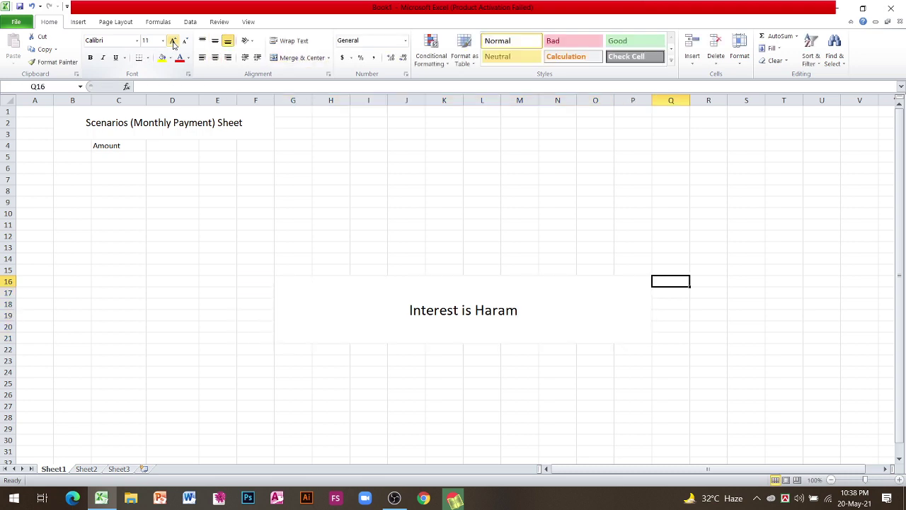
Resize the 'Interest is Haram' text to 48 point so it fits the box.
key("Left")
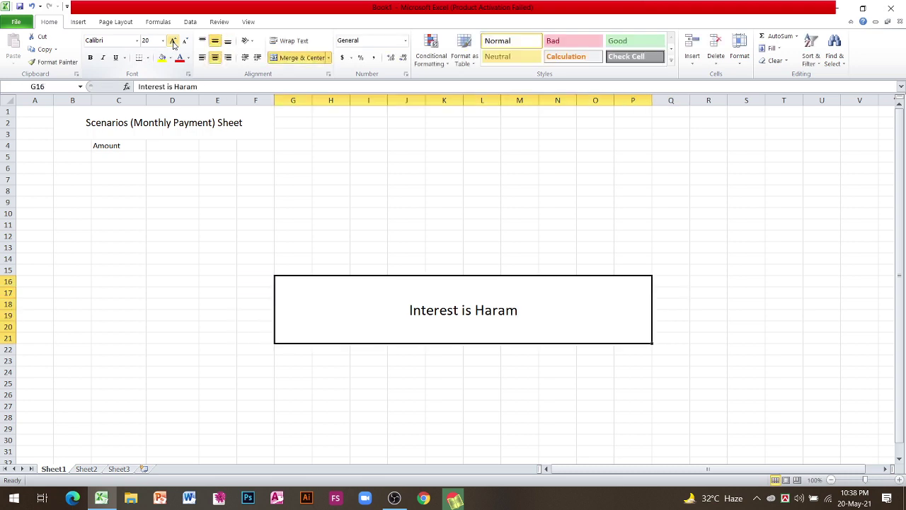
left_click(173, 44)
left_click(174, 44)
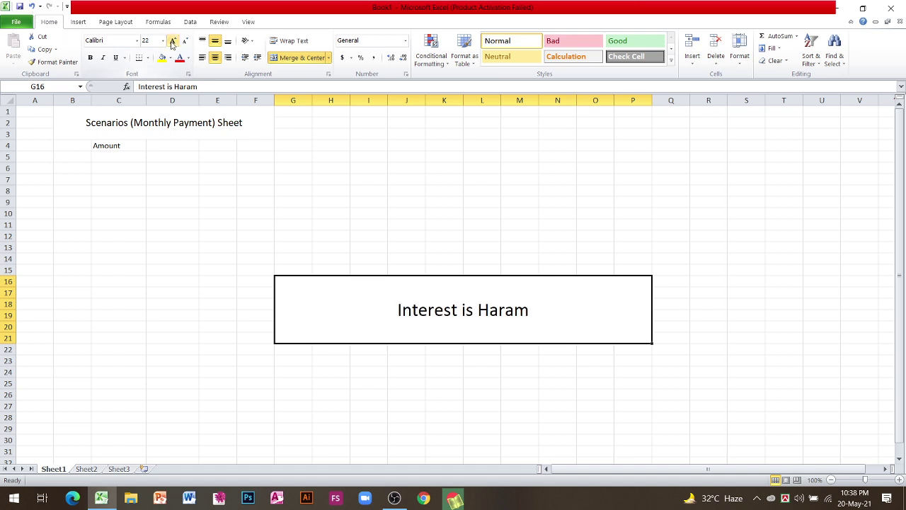
left_click(173, 44)
left_click(173, 44)
left_click(172, 42)
left_click(172, 42)
left_click(172, 43)
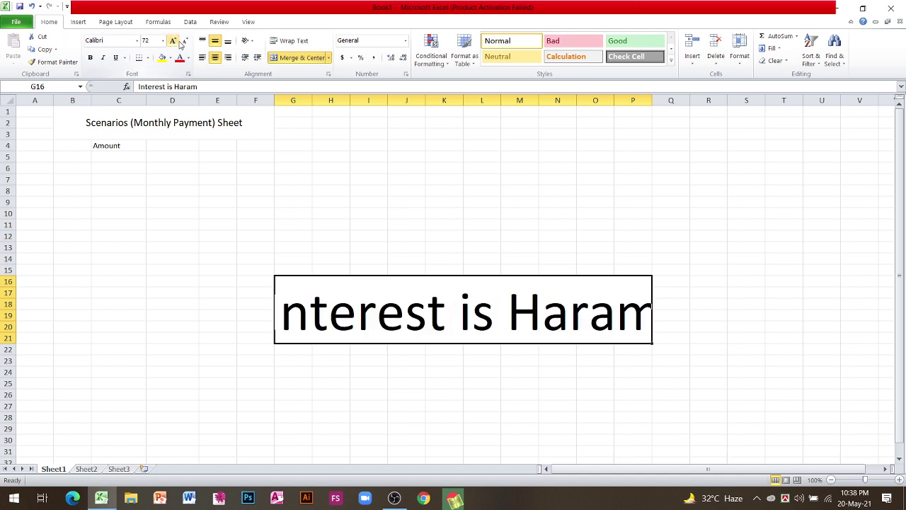
left_click(183, 42)
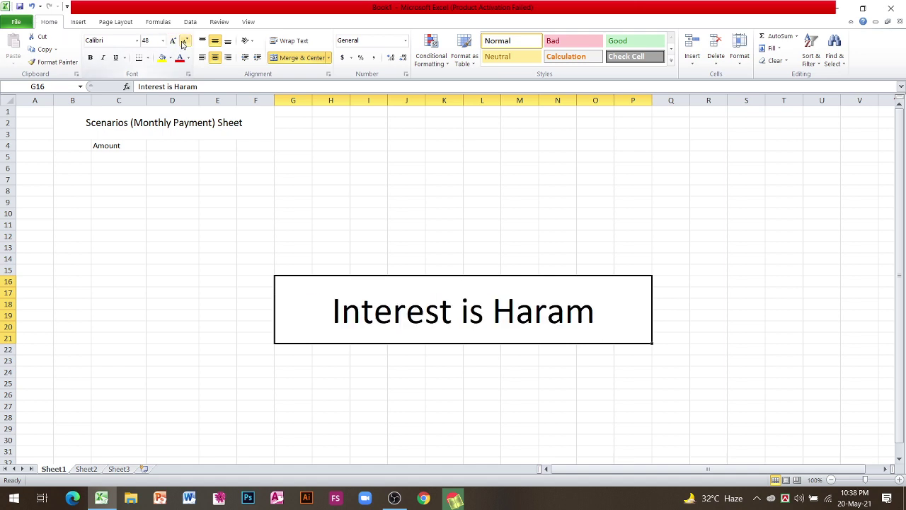
left_click(293, 113)
left_click(129, 150)
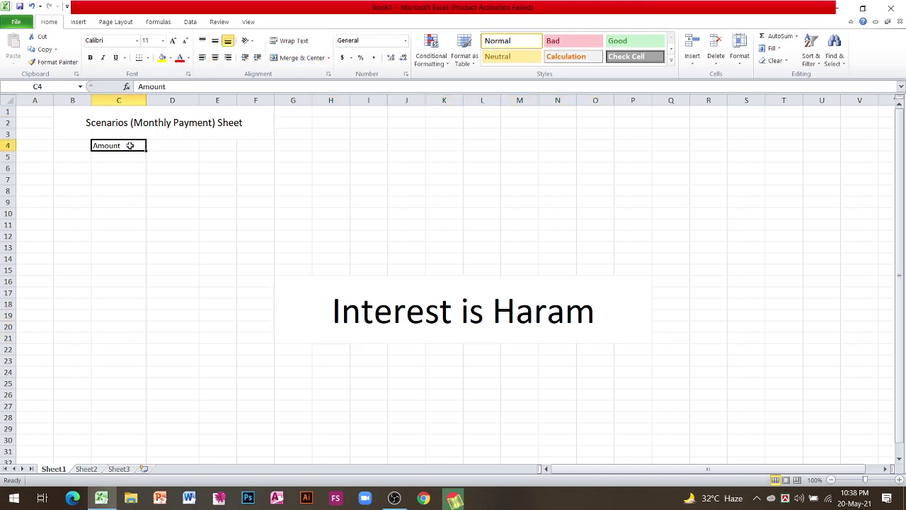
Enlarge the entire worksheet's text to 16 point.
left_click(92, 122)
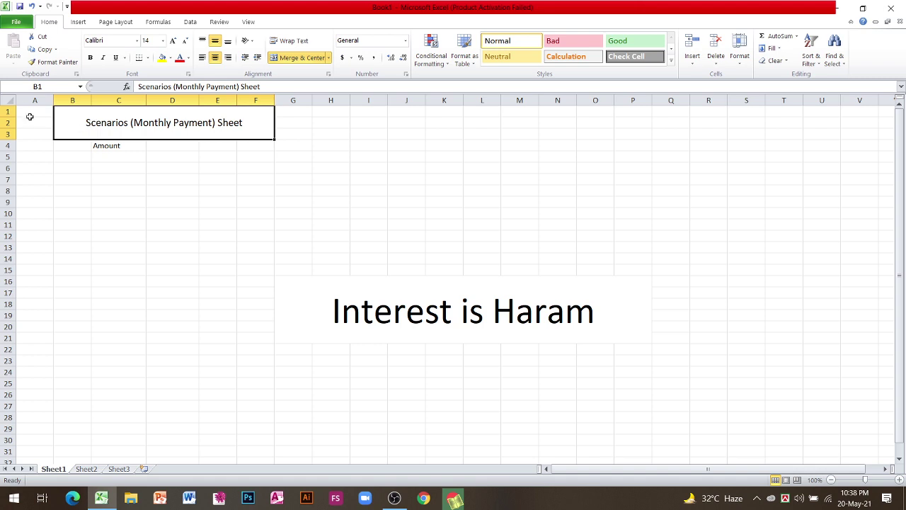
left_click(7, 102)
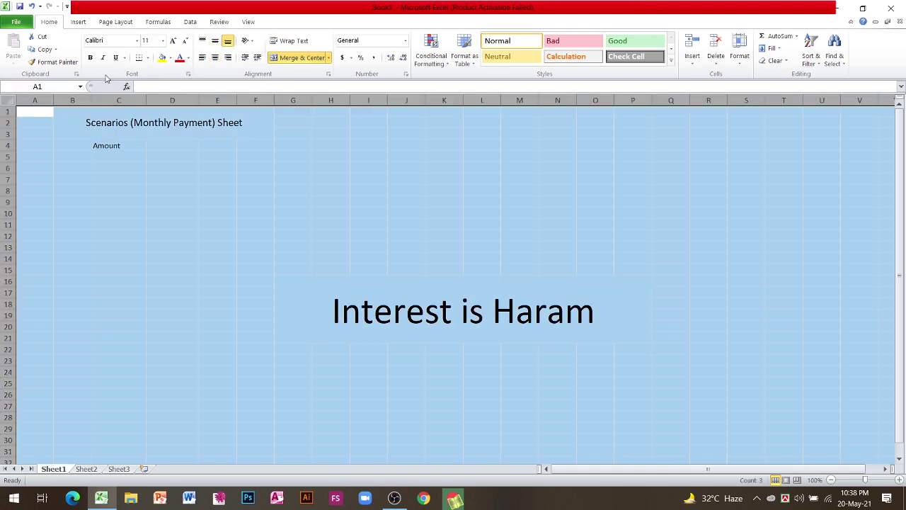
left_click(172, 41)
left_click(171, 42)
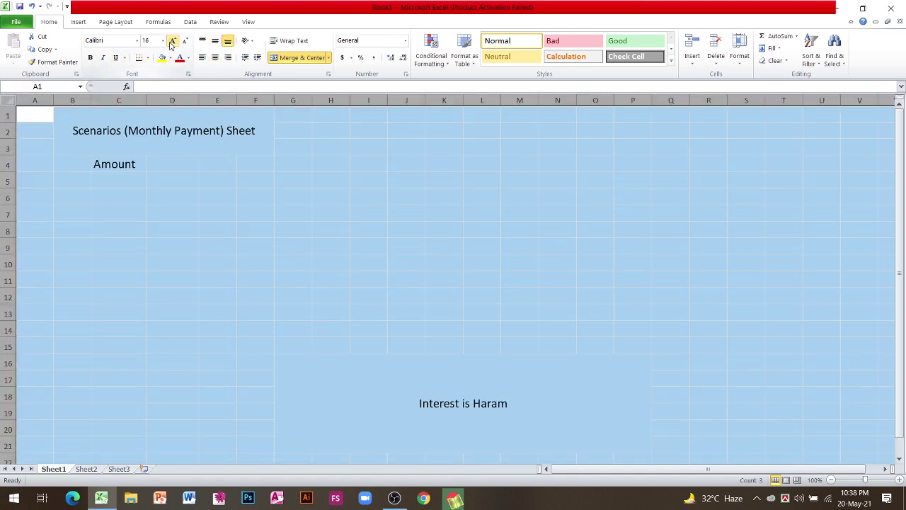
Restore the 'Interest is Haram' note to 48 point.
left_click(435, 408)
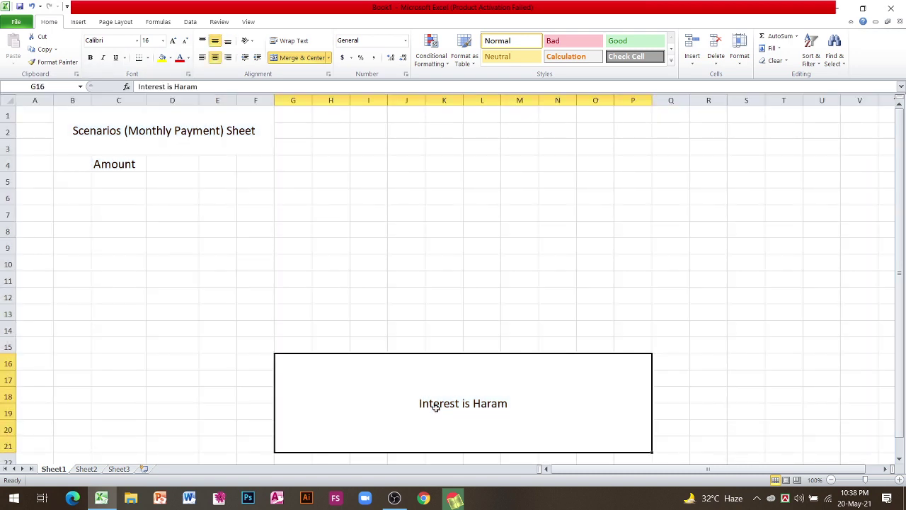
left_click(173, 42)
left_click(173, 41)
left_click(172, 42)
left_click(173, 42)
left_click(173, 42)
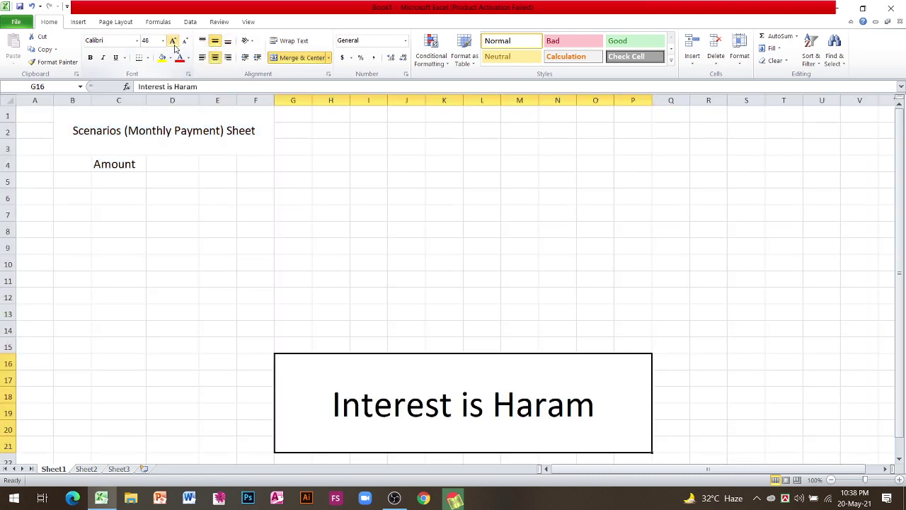
left_click(173, 42)
left_click(172, 42)
left_click(185, 41)
Type the labels Interest, Year and Monthly Payment into C5, C6 and C7.
left_click(118, 177)
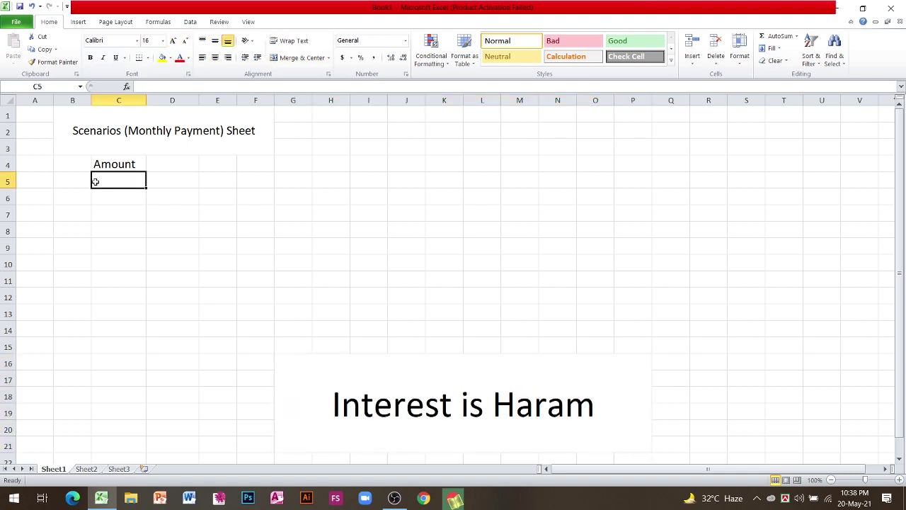
type("I")
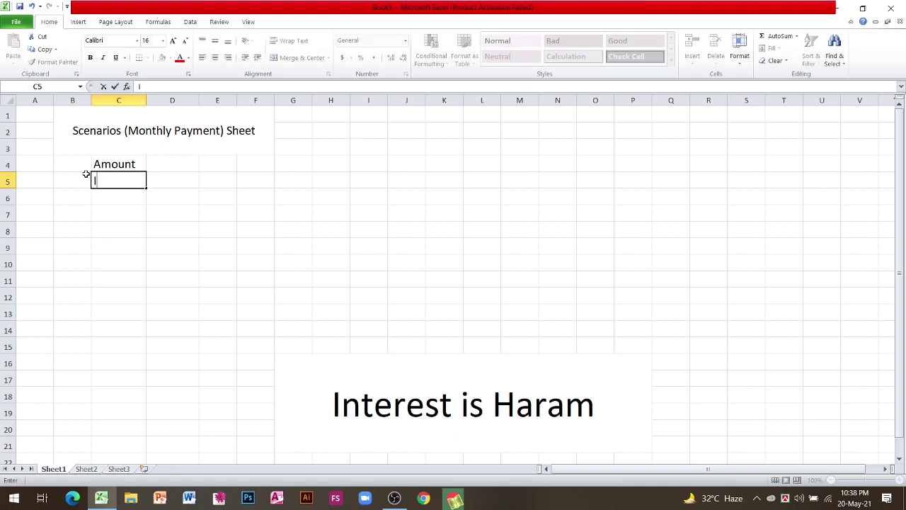
type("nter")
type("es")
type("t")
key("Return")
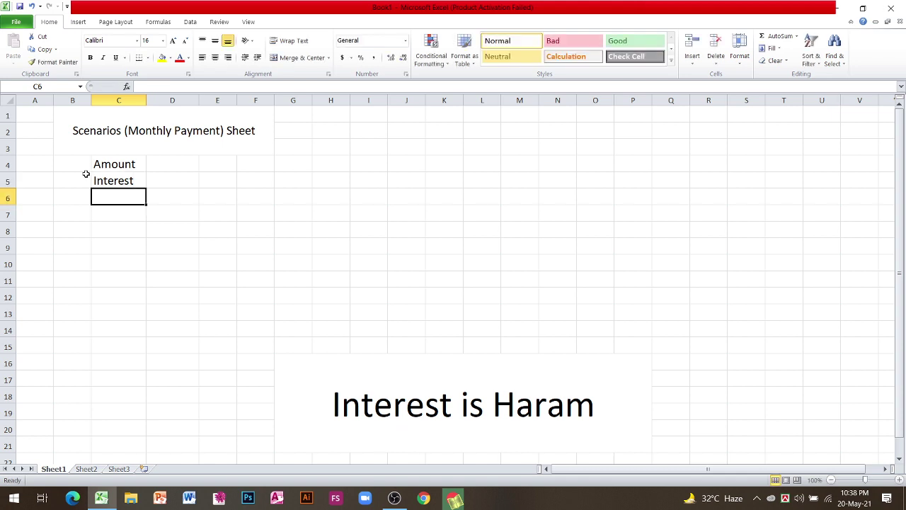
type("Year")
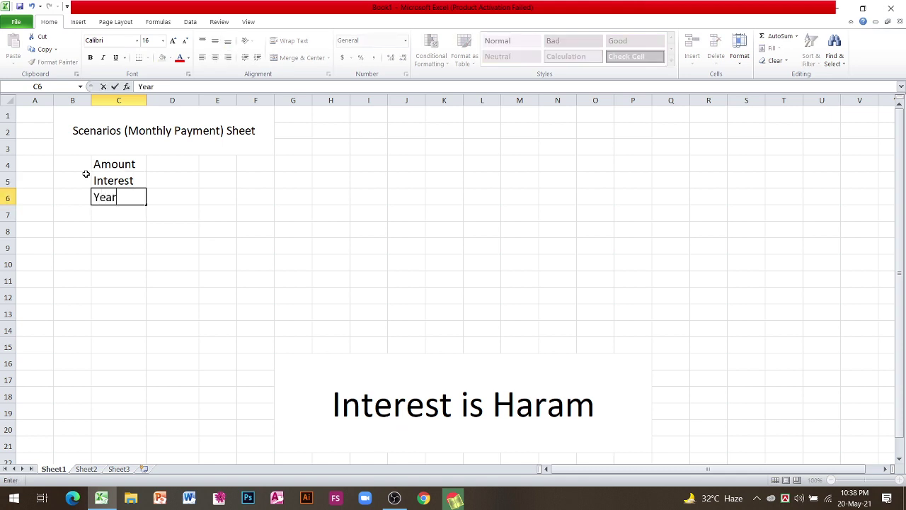
key("Return")
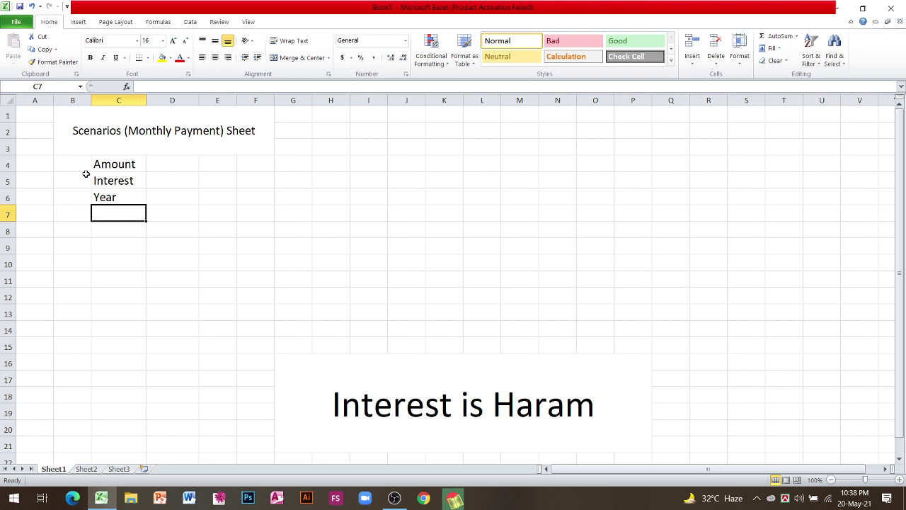
type("Mont")
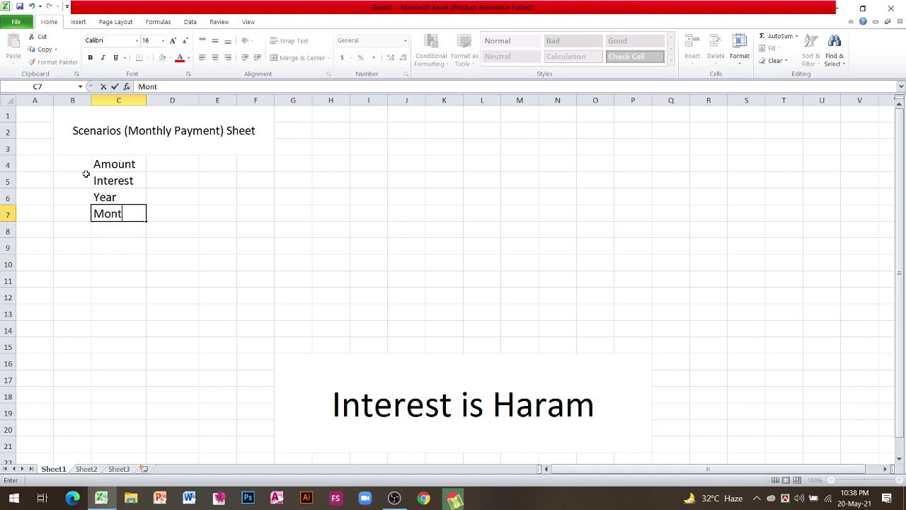
type("hly P")
type("aym")
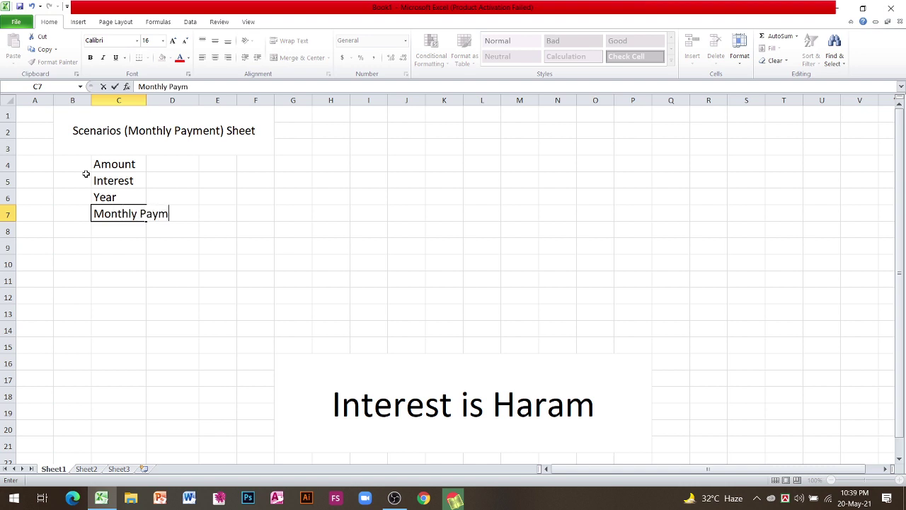
type("ent")
Narrow column B and widen column C to fit 'Monthly Payment'.
left_click(142, 103)
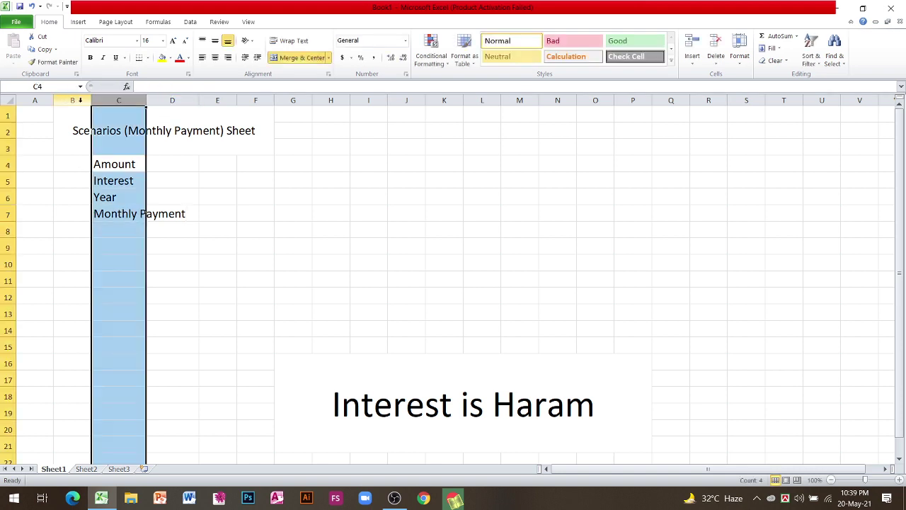
left_click_drag(91, 100, 38, 99)
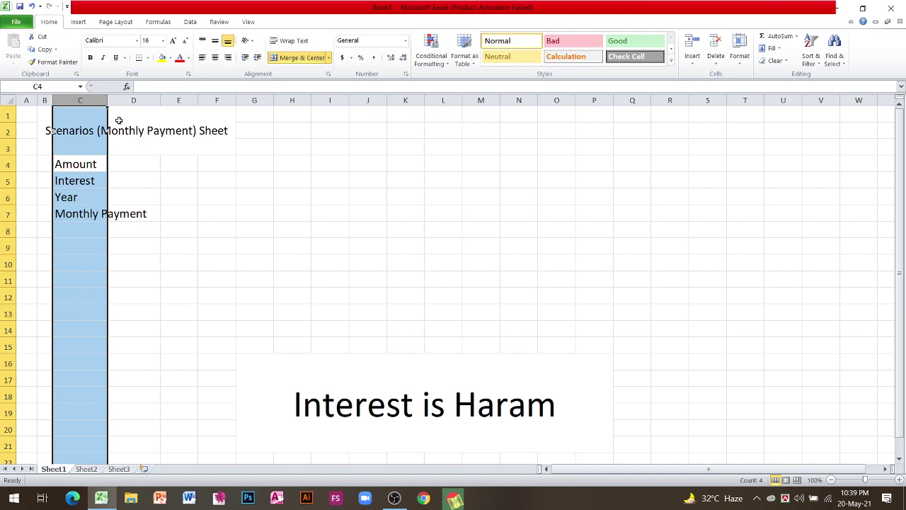
left_click_drag(108, 99, 151, 100)
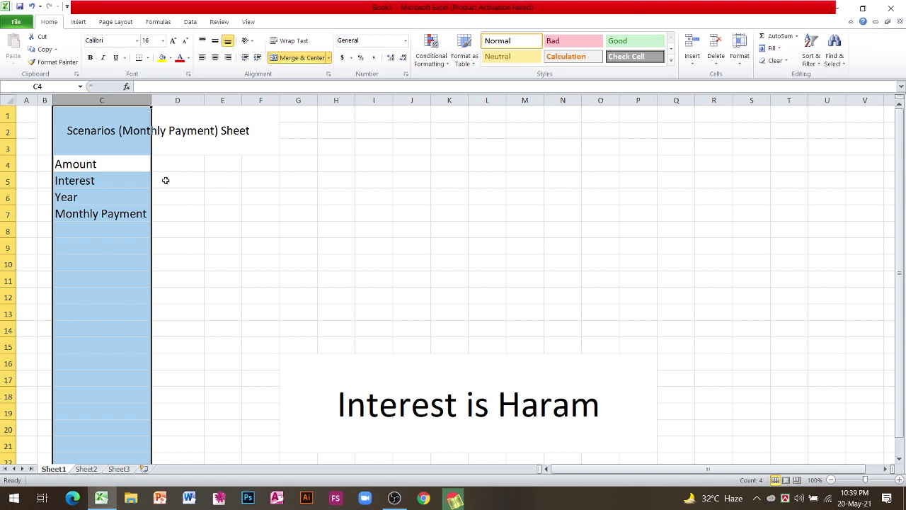
left_click(178, 163)
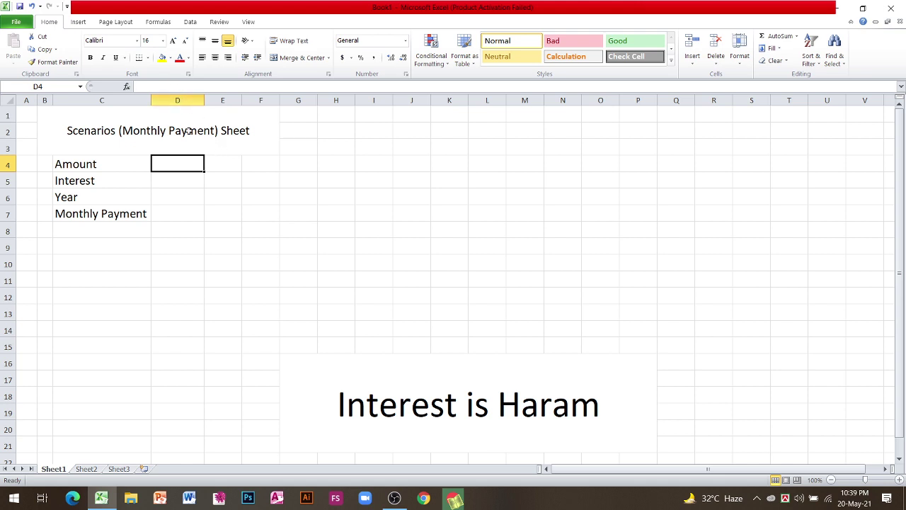
Enter 600000, 5000 and 5 in D4:D6 and begin a formula in D7.
type("6")
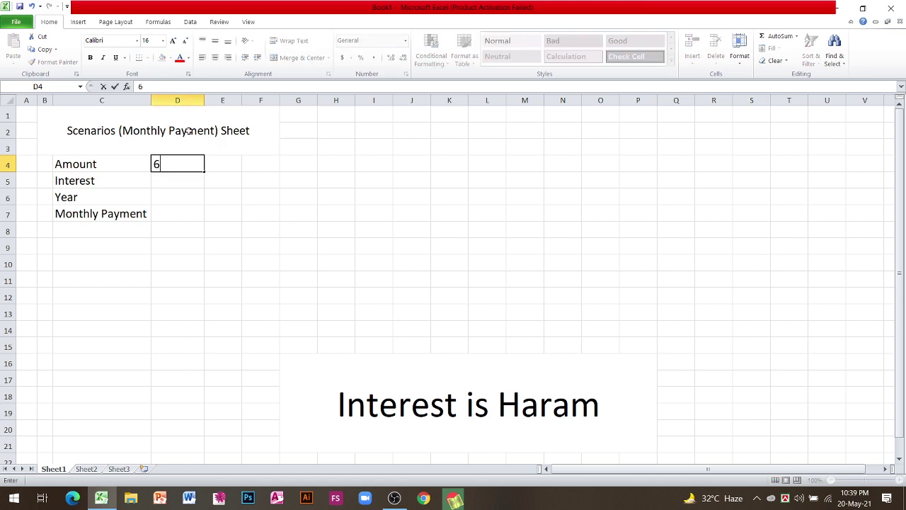
type("000")
type("00")
key("Return")
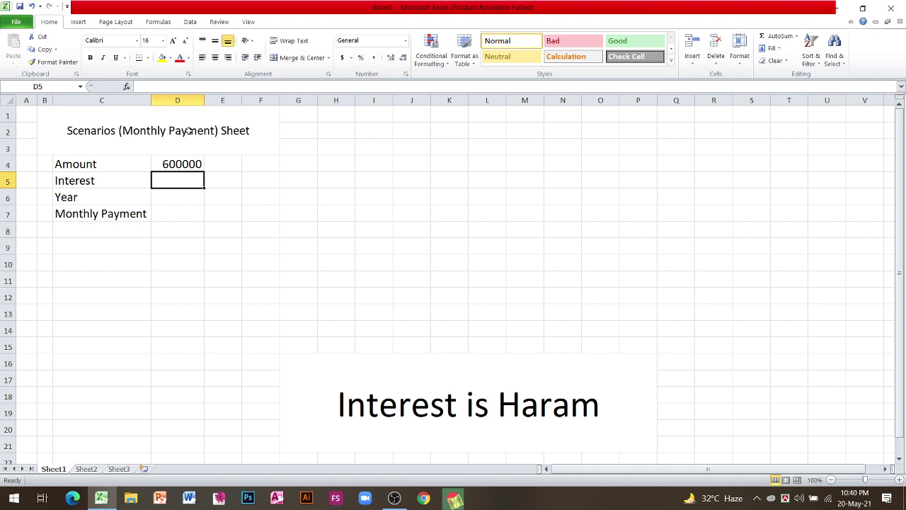
type("500")
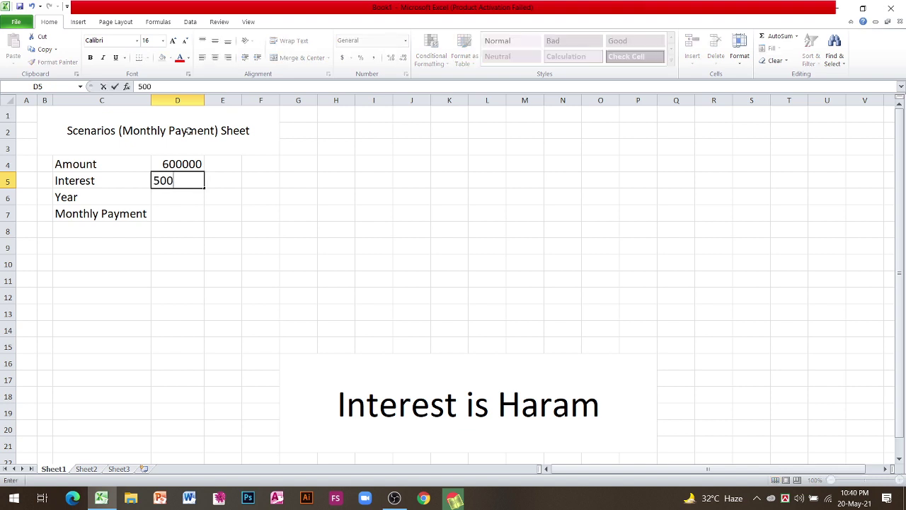
type("0")
key("Return")
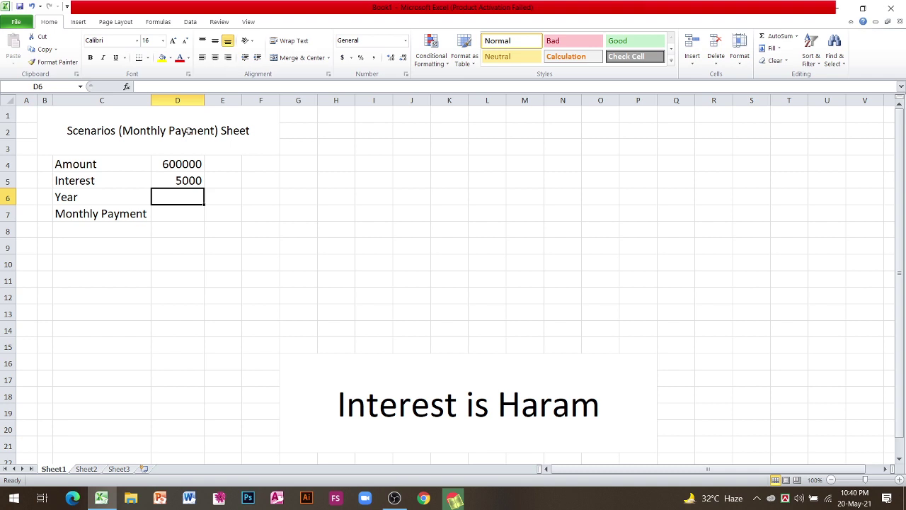
type("5")
key("Return")
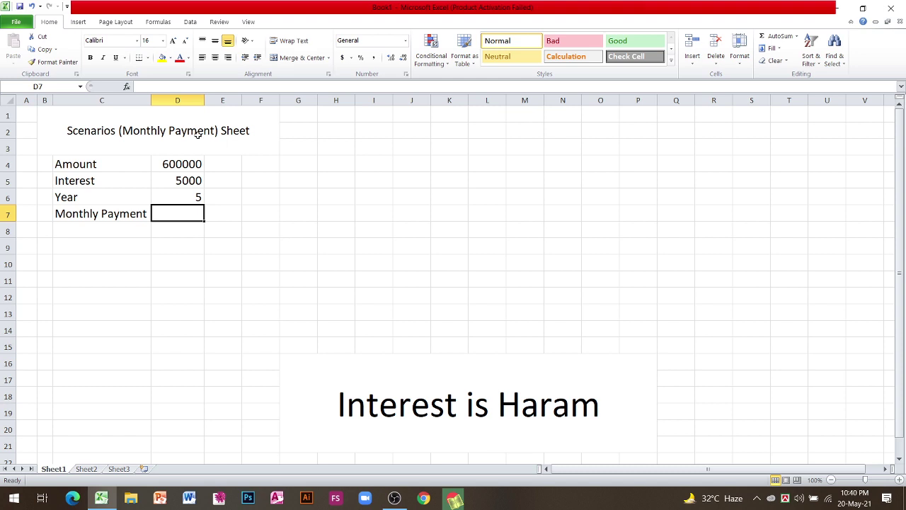
type("=")
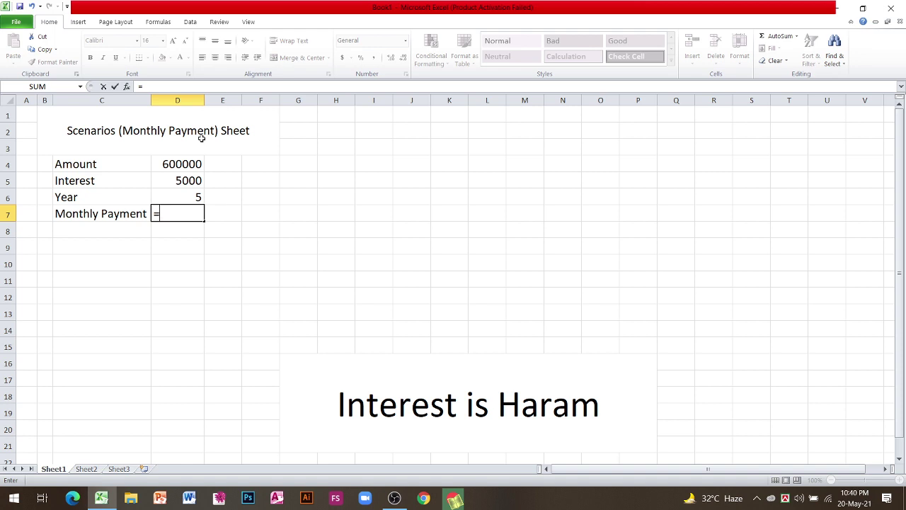
Enter =PMT(D5/12, D6*12,-D4) in D7 to compute the monthly payment.
type("PMT")
type("(")
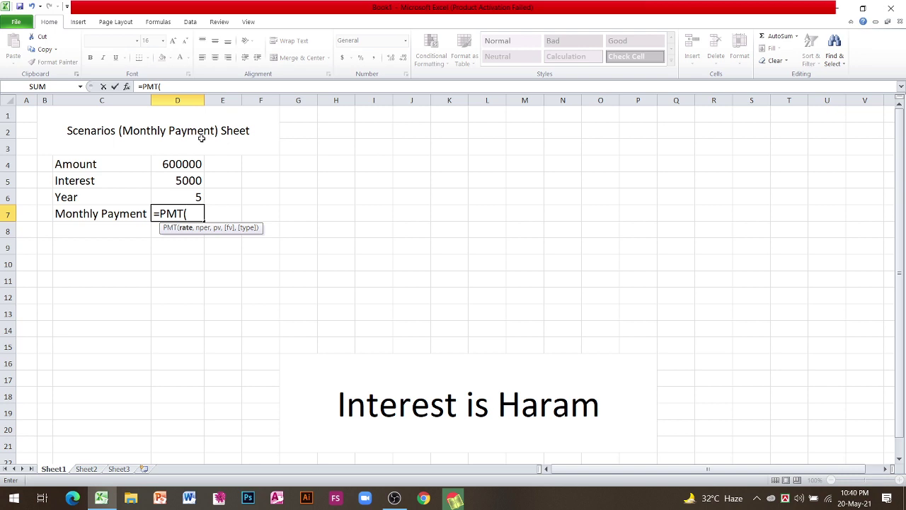
left_click(188, 182)
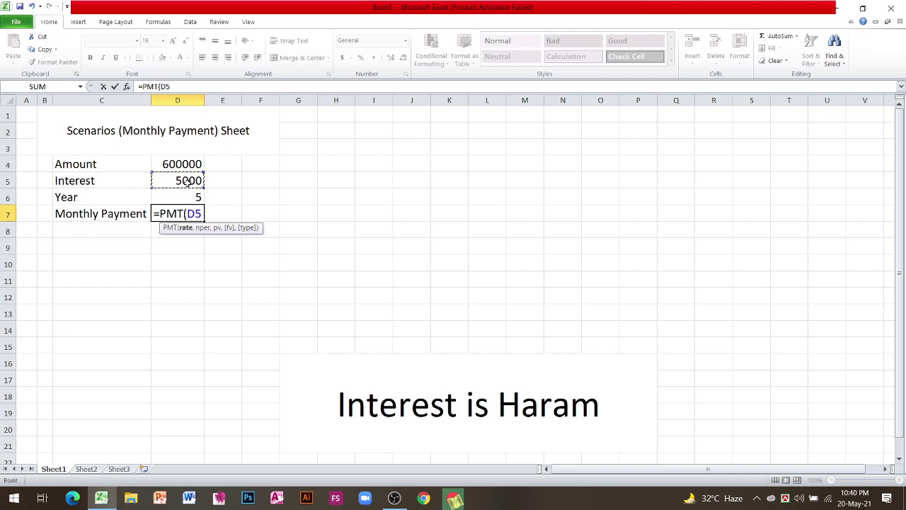
type("/")
type("12,")
left_click(186, 196)
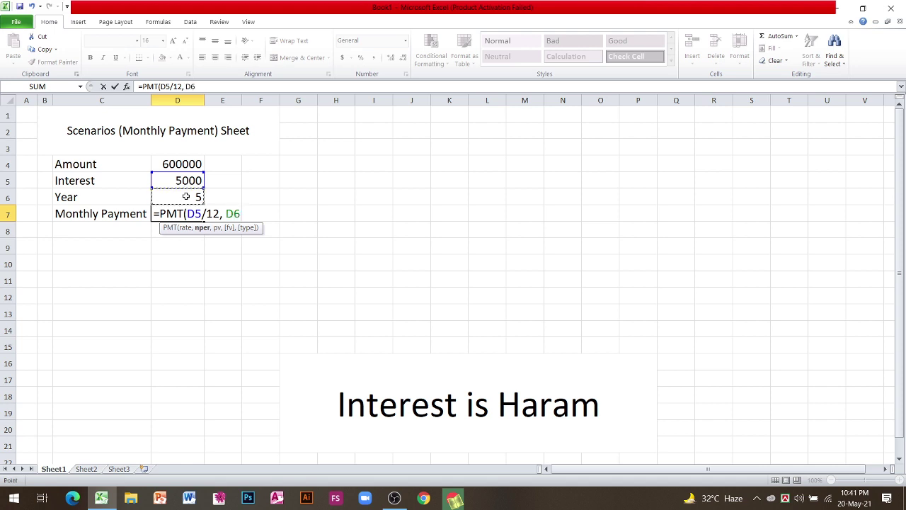
type("*12")
type(",")
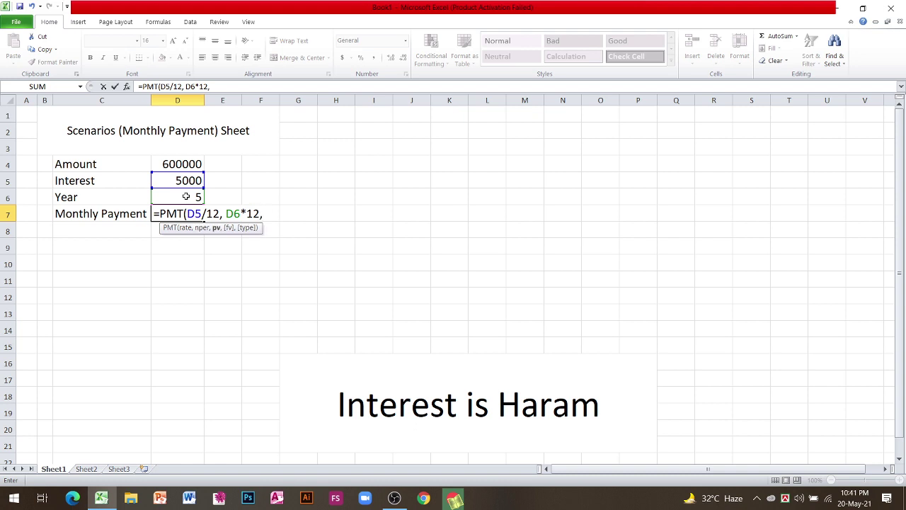
type("-")
left_click(171, 162)
left_click(275, 213)
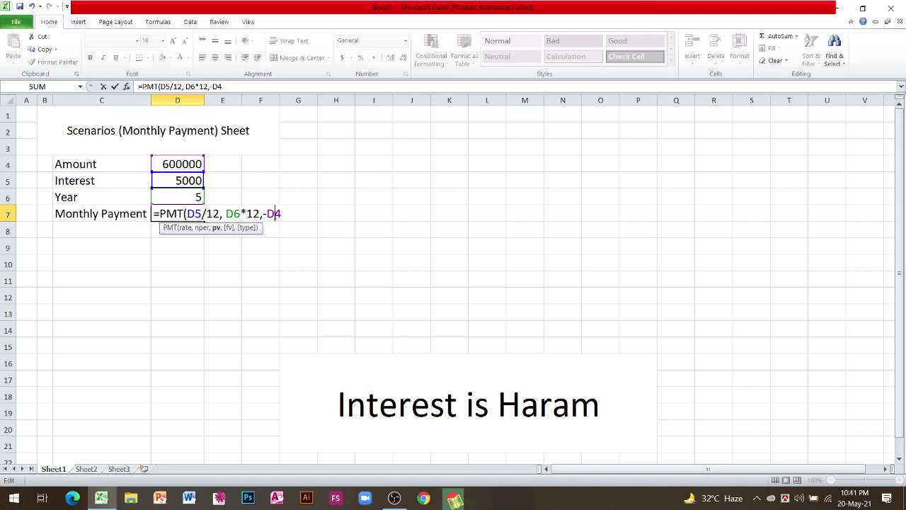
key("Return")
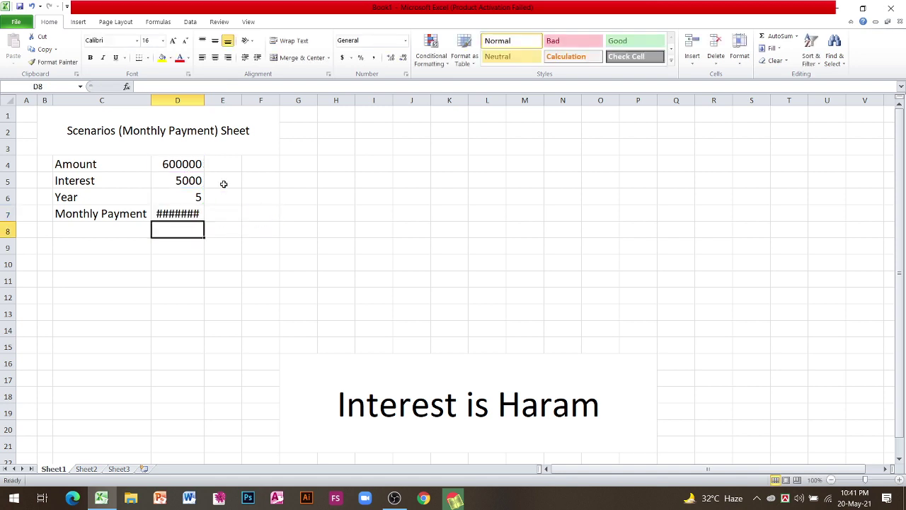
left_click(198, 210)
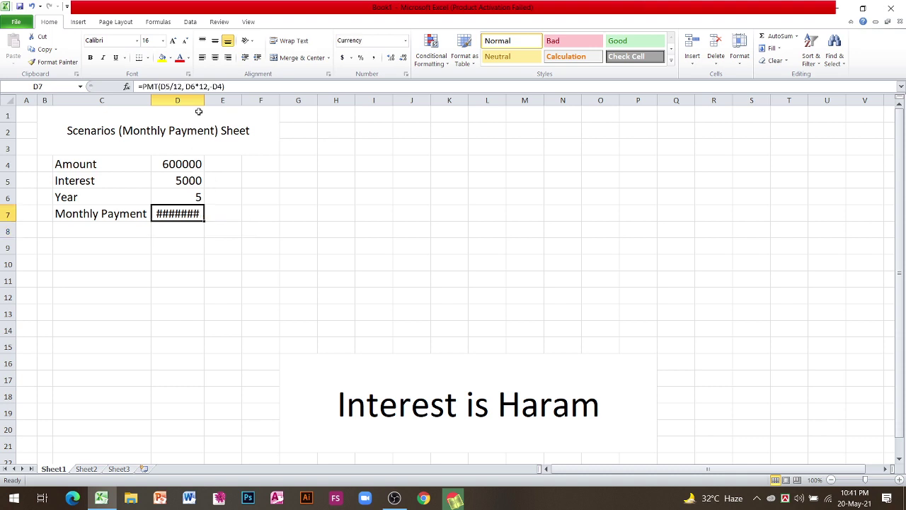
Widen column D so D7 shows $250,000,000.00, leaving the D5 interest unchanged.
left_click_drag(203, 100, 262, 100)
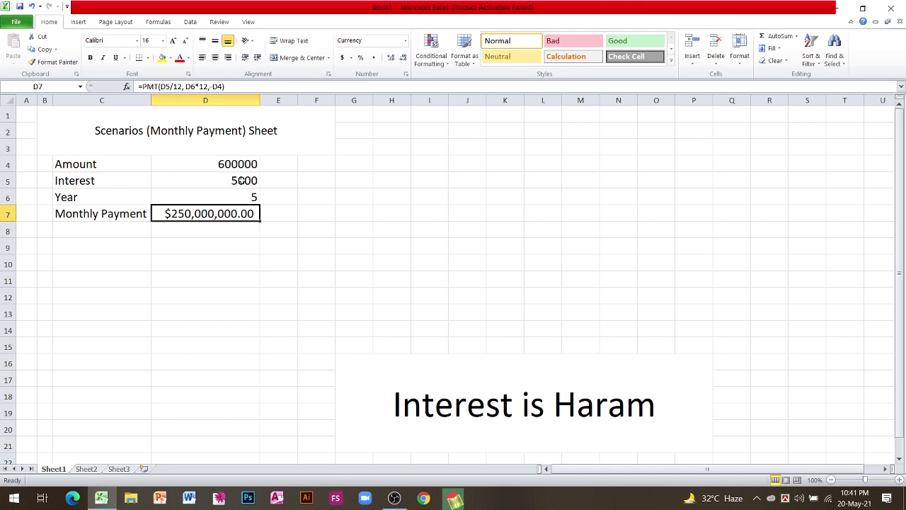
left_click(241, 181)
double_click(240, 181)
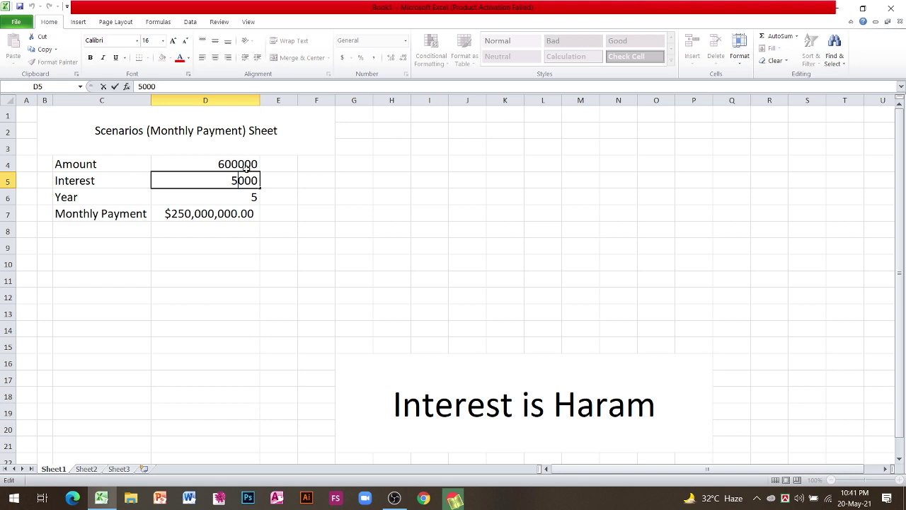
left_click(390, 112)
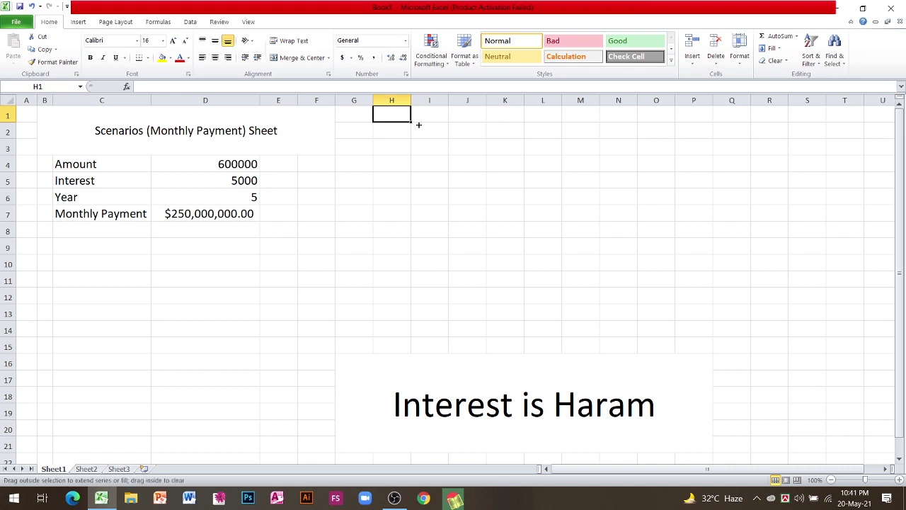
Merge and centre H1:L3 and enter the heading 'Goal Seek Sheet'.
mouse_move(411, 122)
left_mouse_down()
mouse_move(561, 123)
mouse_move(560, 151)
left_mouse_up()
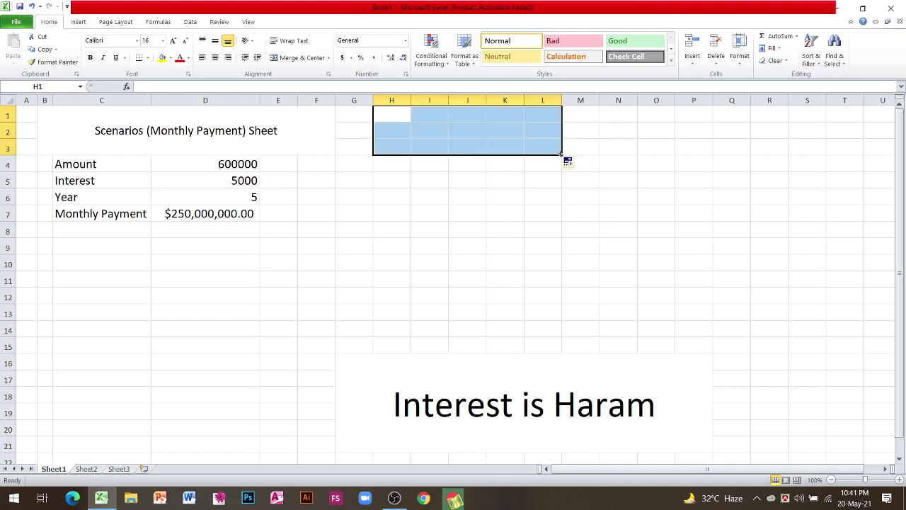
left_click(300, 56)
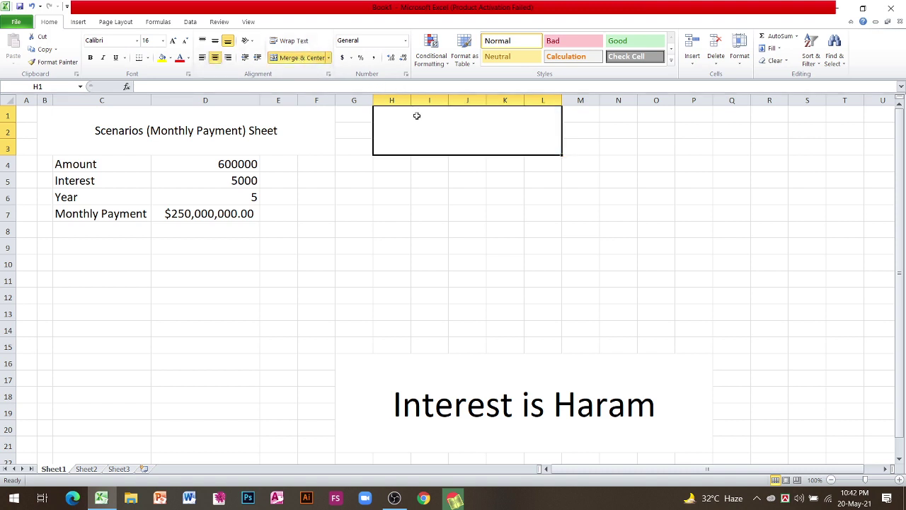
type("g")
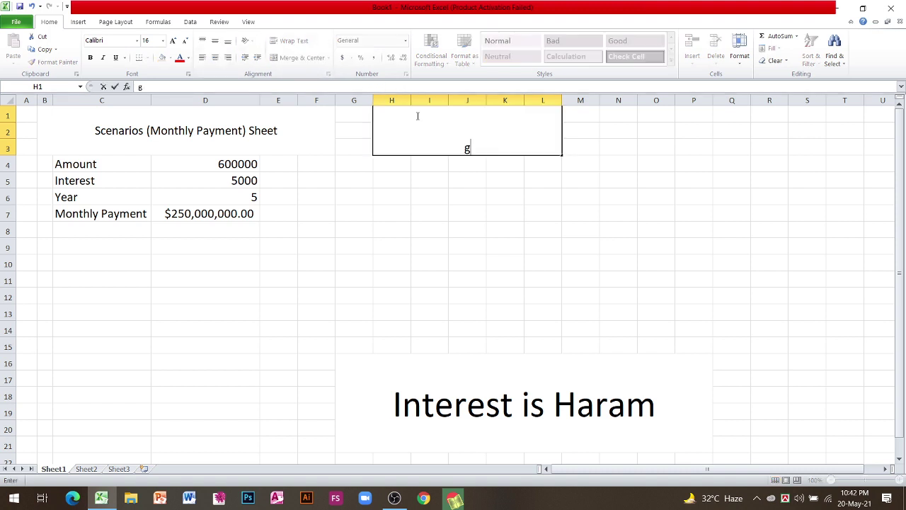
key("BackSpace")
left_click(419, 198)
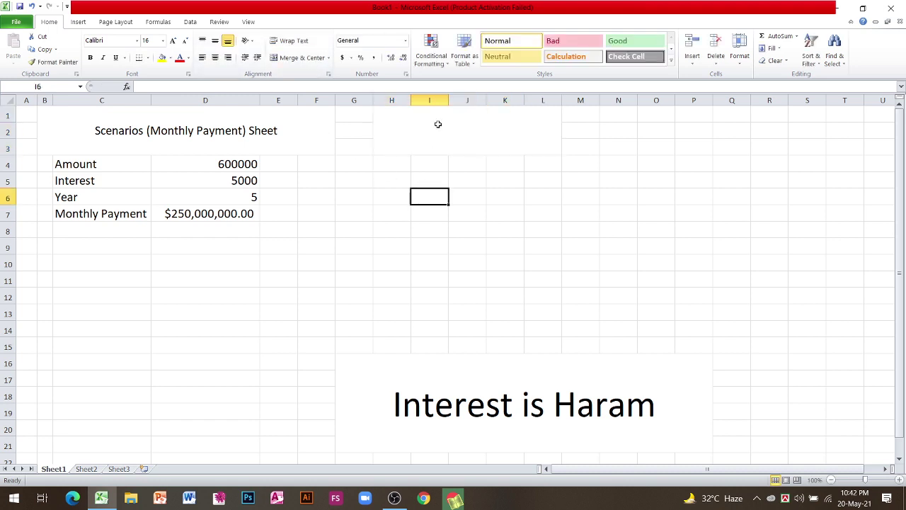
left_click(436, 123)
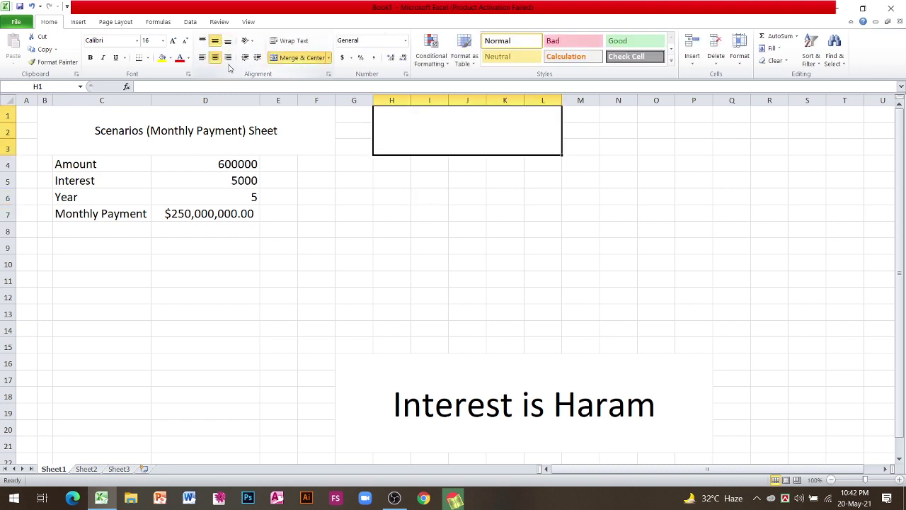
type("g")
key("BackSpace")
type("G")
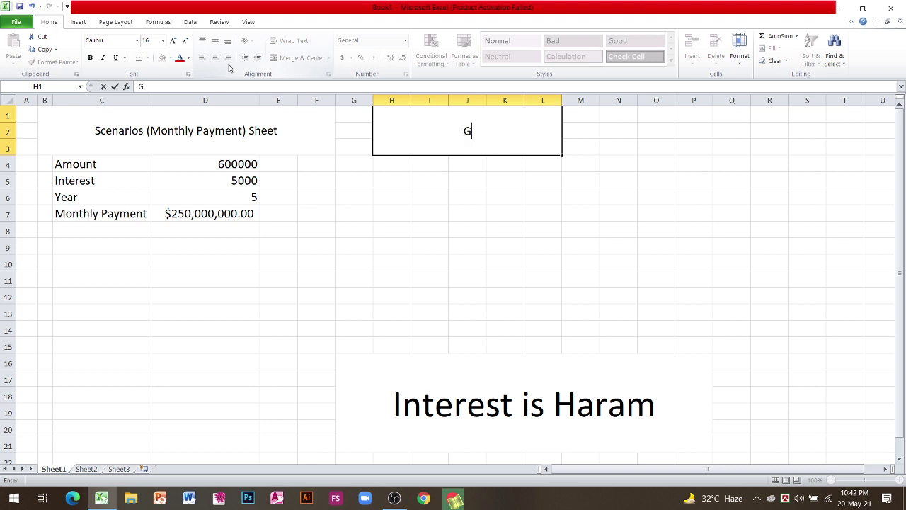
type("oal ")
type("Seek ")
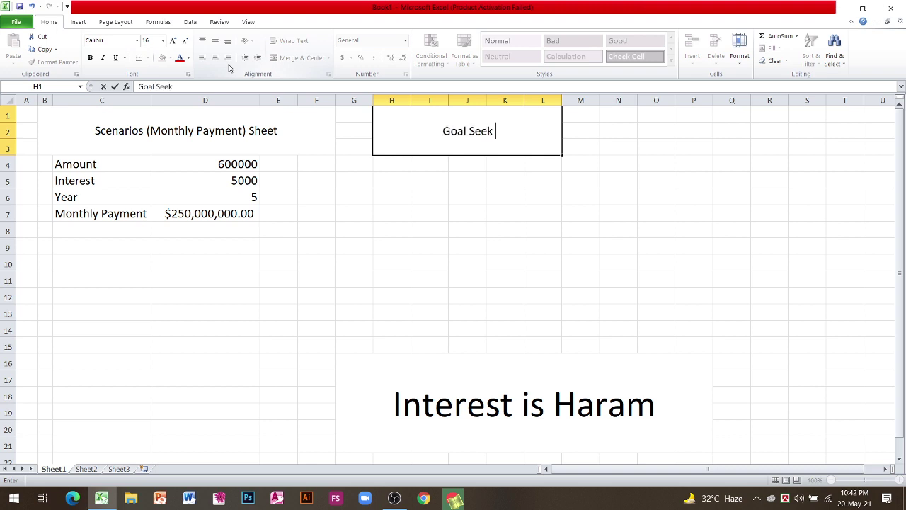
type("S")
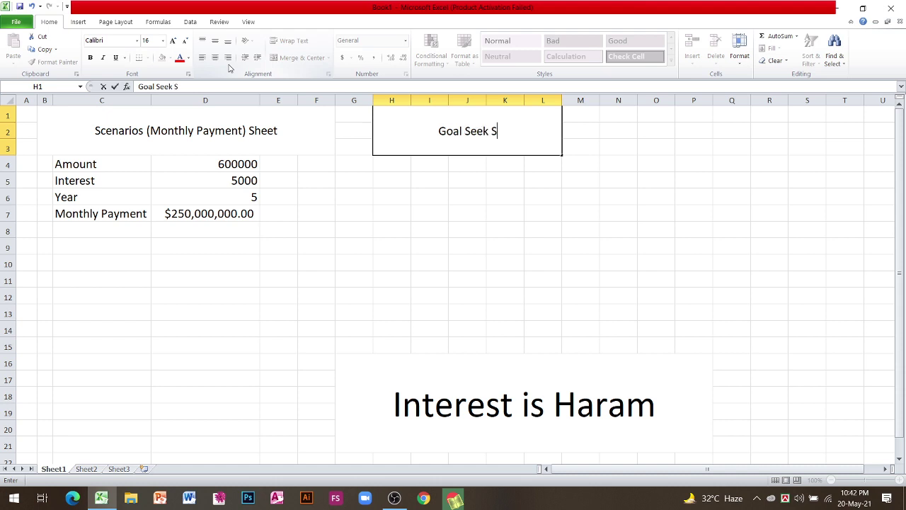
type("heet")
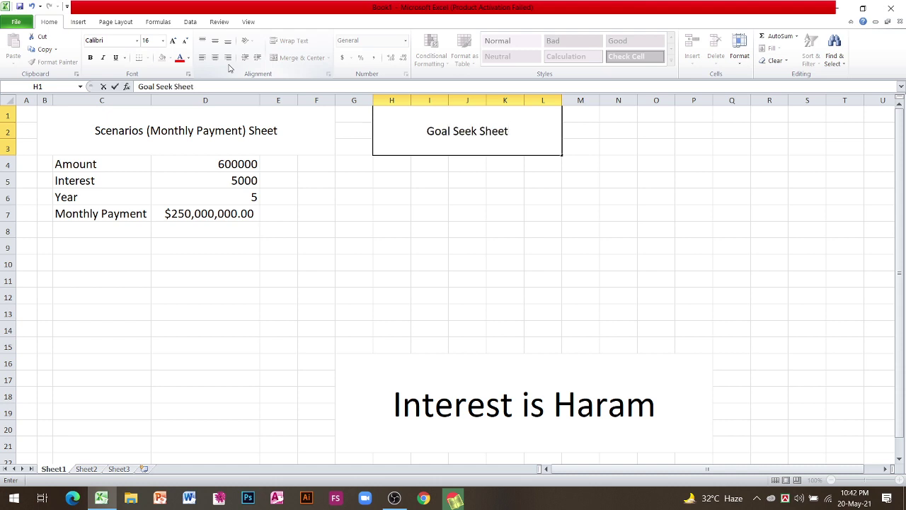
key("Return")
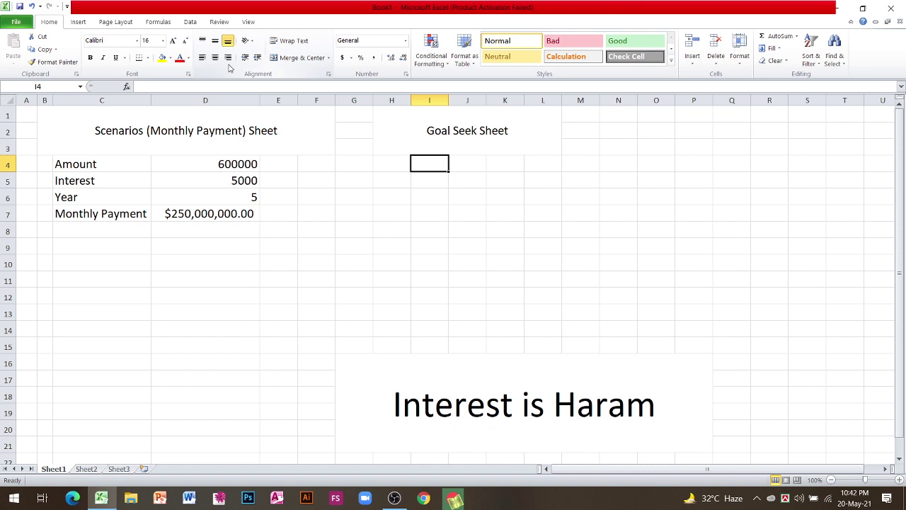
Enter labels Amount, Interest, Term and Payment in I4:I7, then narrow column H.
type("A")
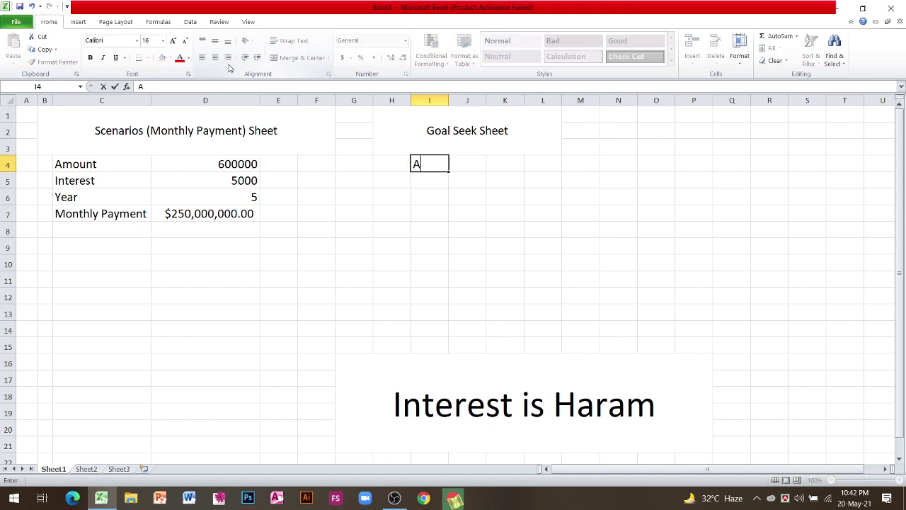
type("mount")
key("Return")
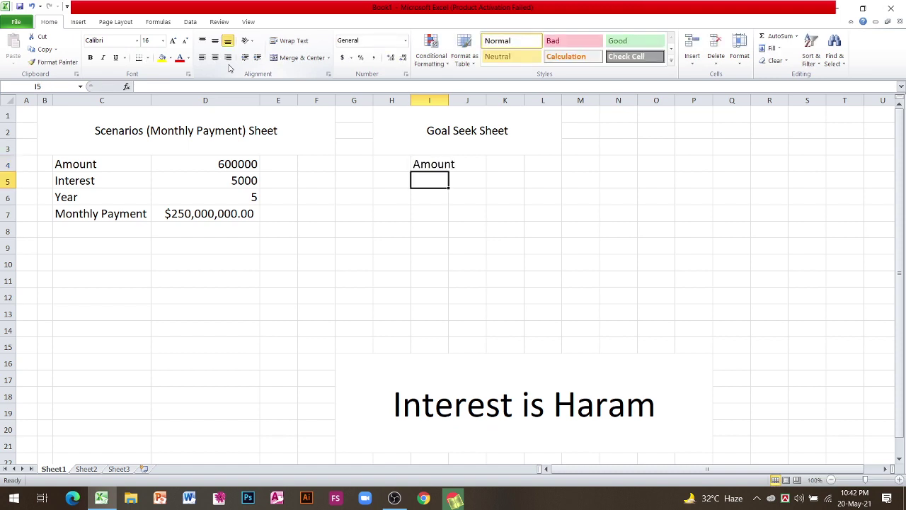
type("Int")
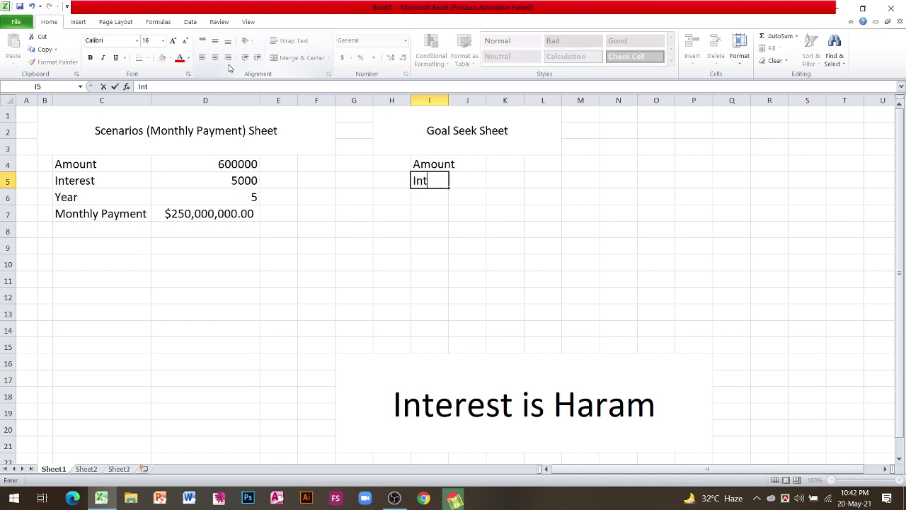
type("erst")
key("BackSpace")
key("BackSpace")
type("est")
key("Return")
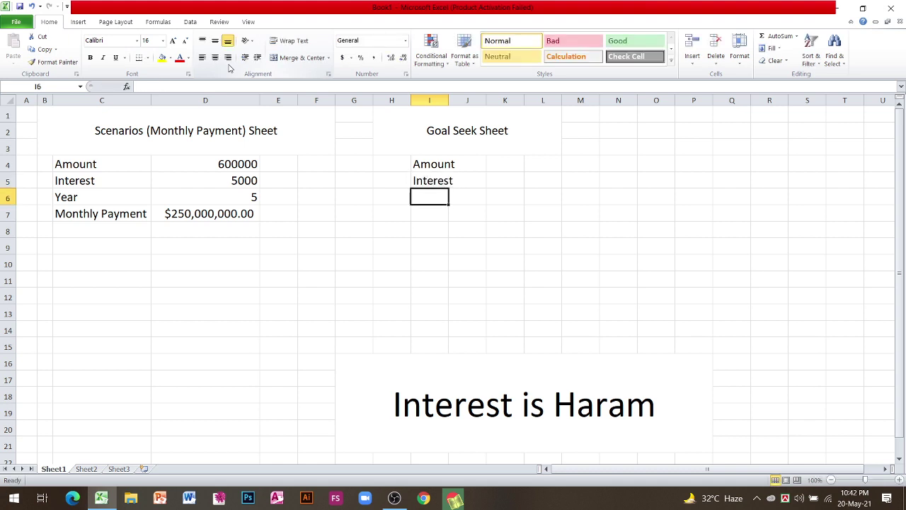
type("S")
key("BackSpace")
type("Te")
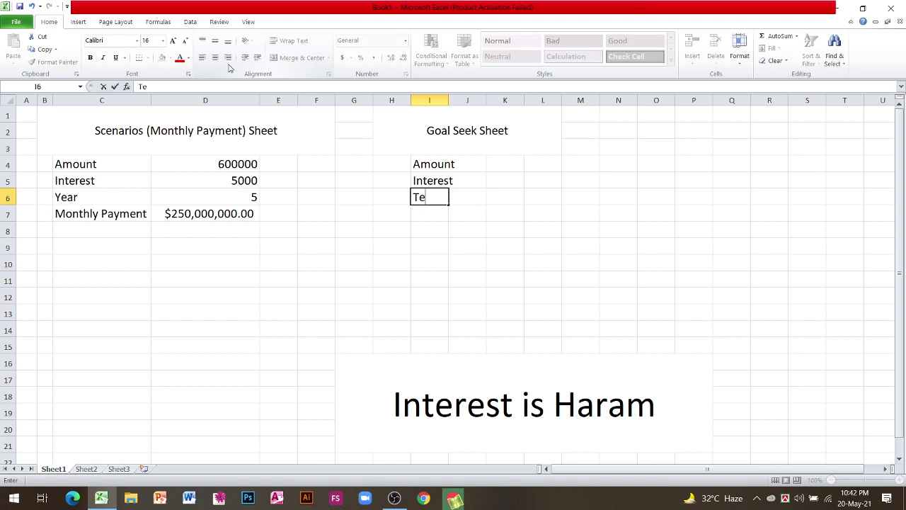
type("rm")
key("Return")
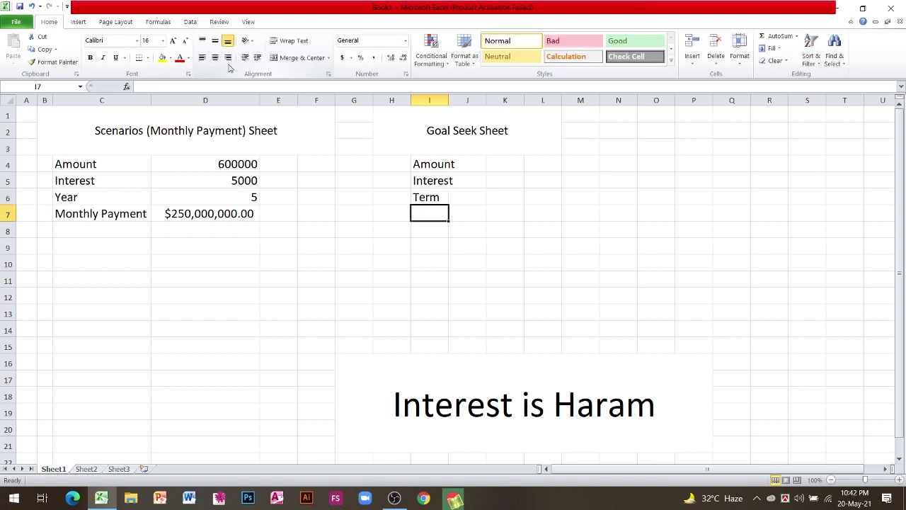
type("Payment")
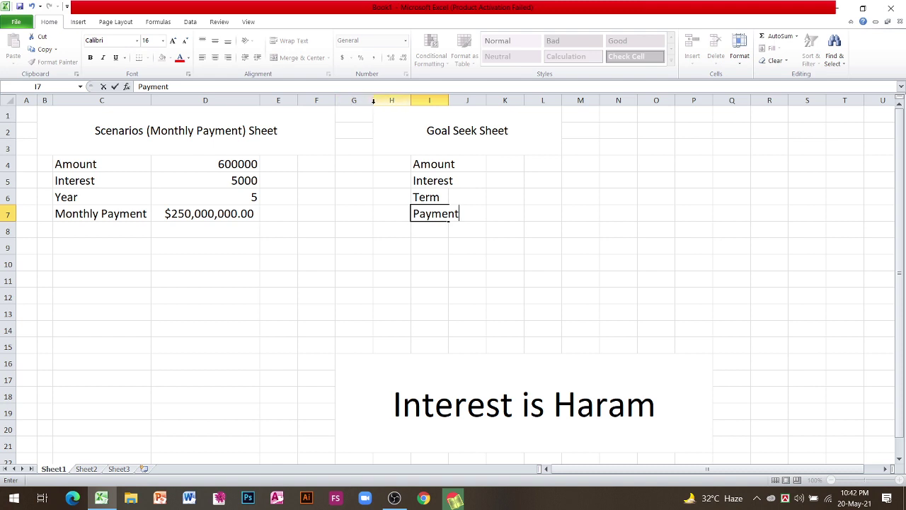
left_click(392, 101)
left_click_drag(373, 100, 352, 101)
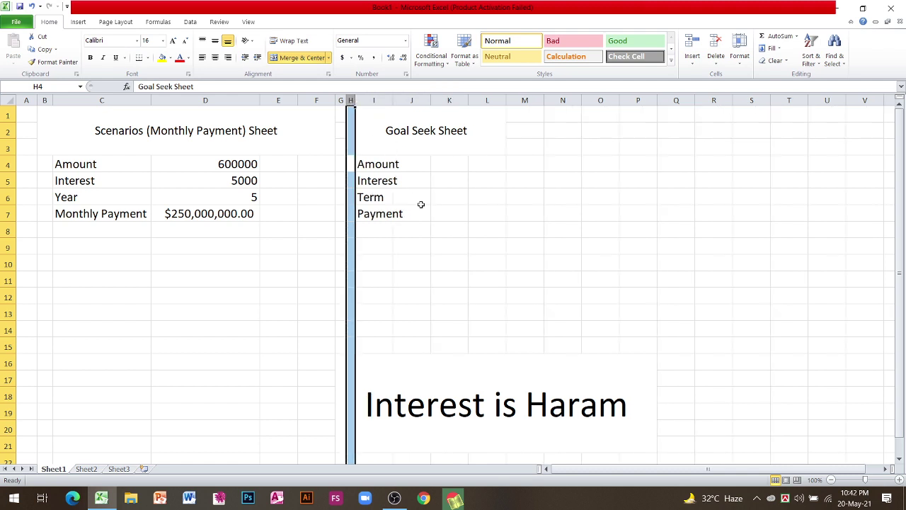
Undo the earlier column H change, adjust column I, and narrow column H.
left_click(421, 227)
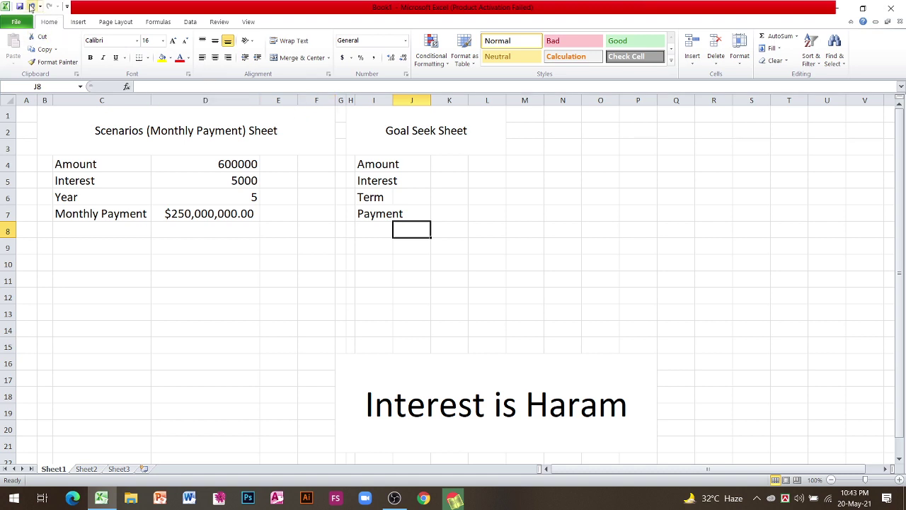
left_click(31, 6)
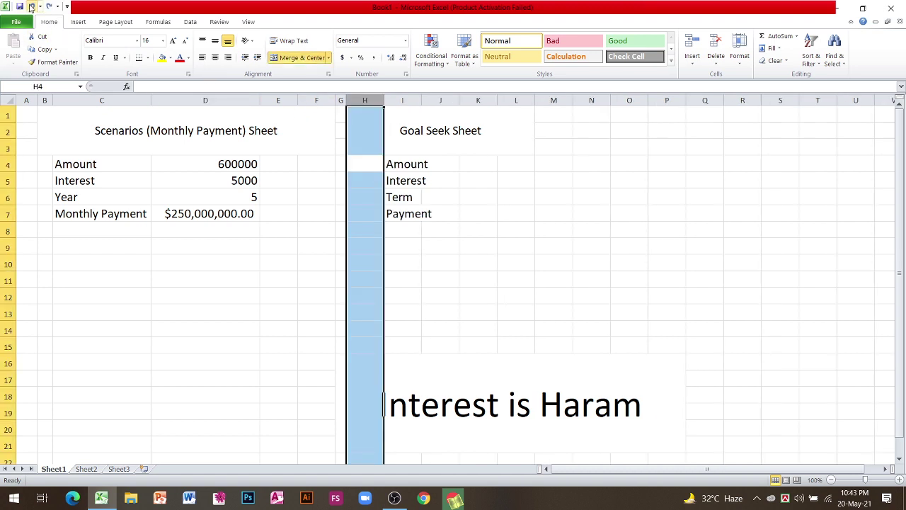
left_click(442, 197)
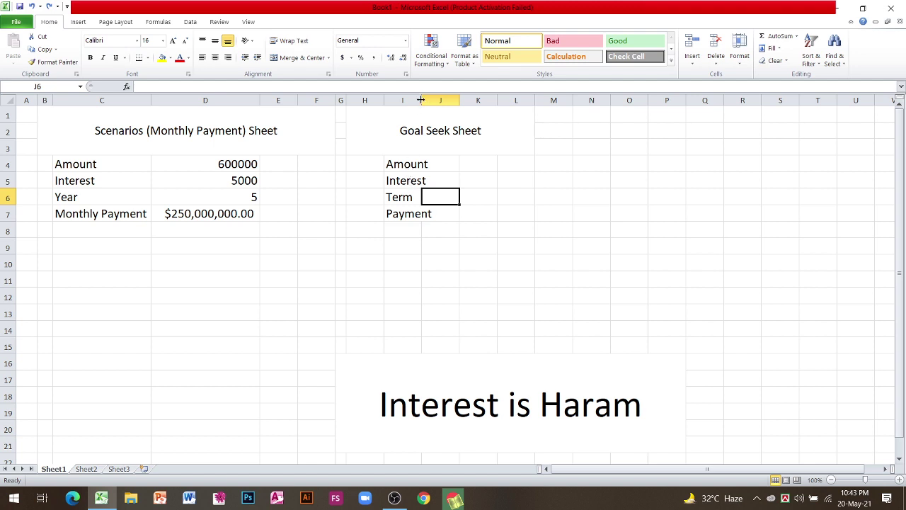
left_click_drag(422, 101, 464, 100)
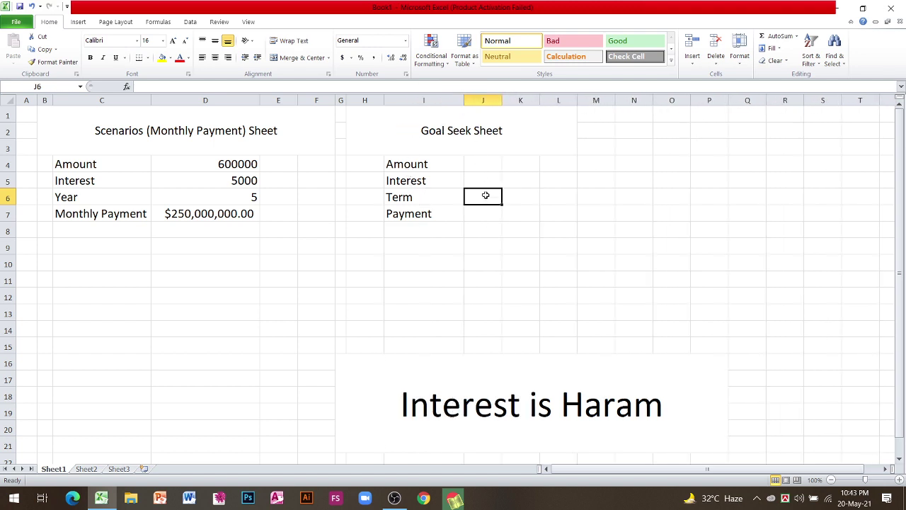
left_click(490, 233)
left_click_drag(464, 100, 438, 102)
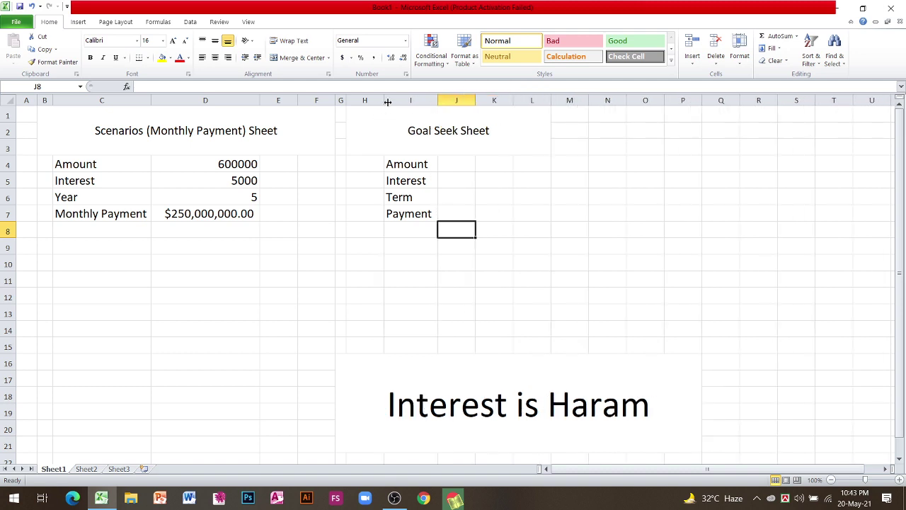
left_click_drag(383, 100, 359, 101)
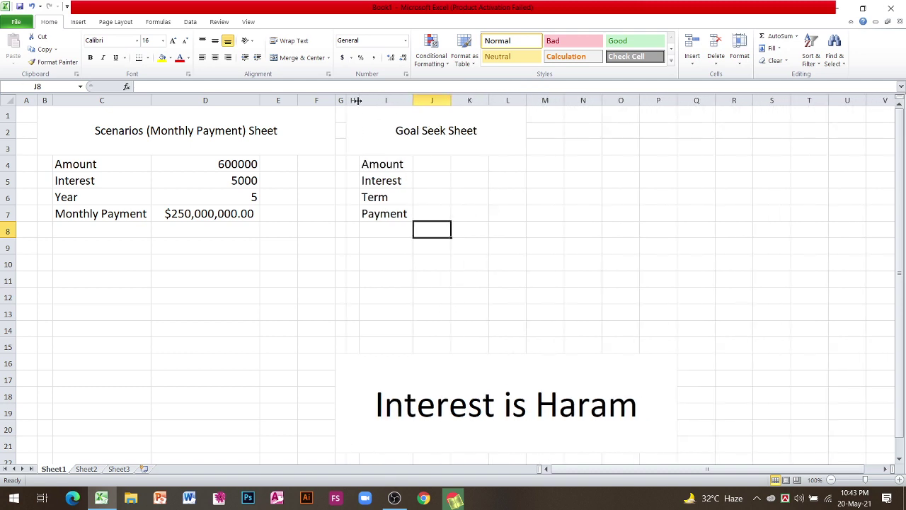
Widen column J for the Goal Seek values and narrow column K beside it.
left_click(414, 282)
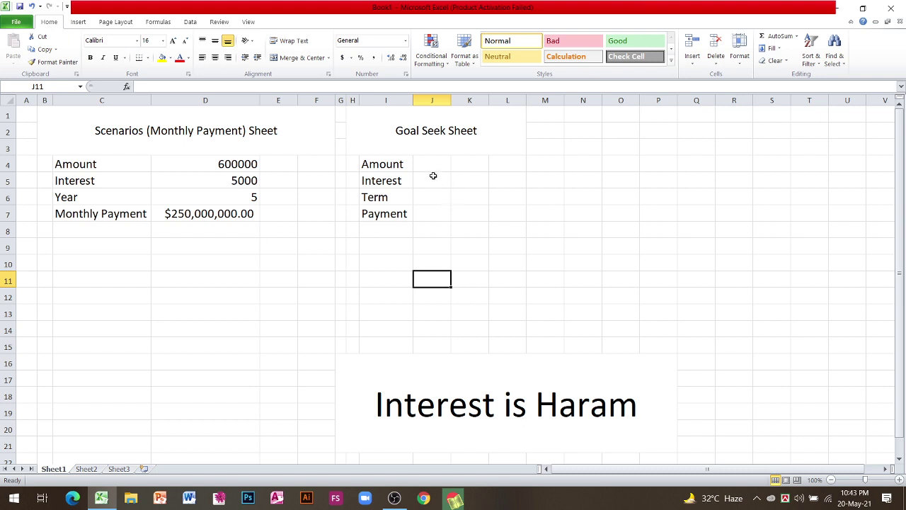
left_click_drag(451, 105, 485, 105)
left_click(453, 163)
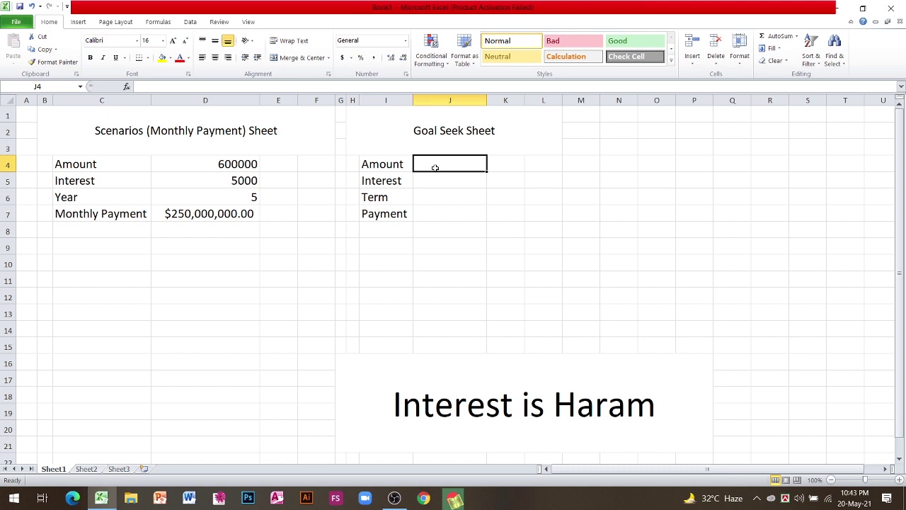
left_click_drag(485, 100, 520, 100)
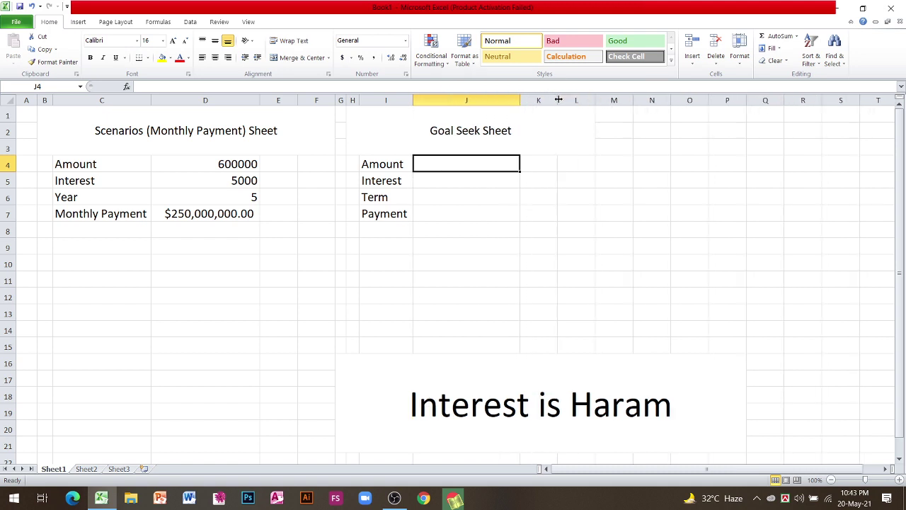
left_click_drag(558, 100, 536, 99)
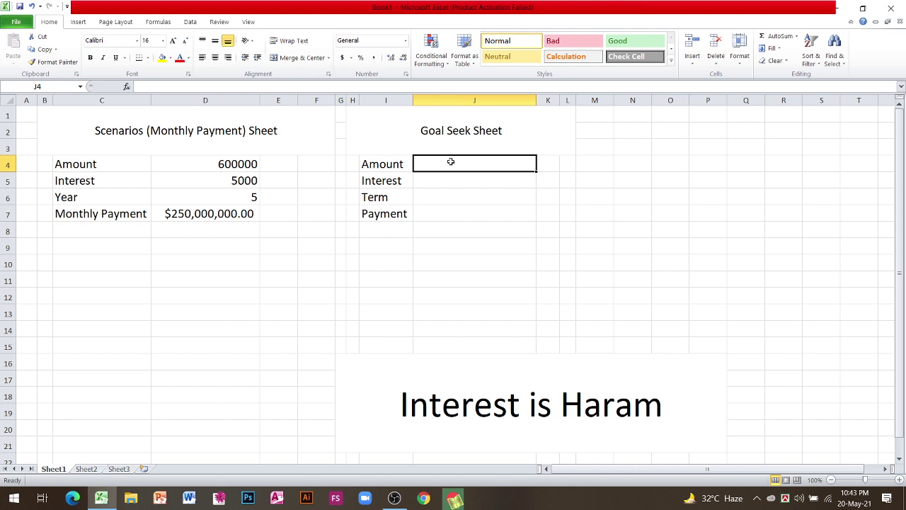
Enter Amount 80000, Interest 100 and Term 48 in J4:J6.
type("800")
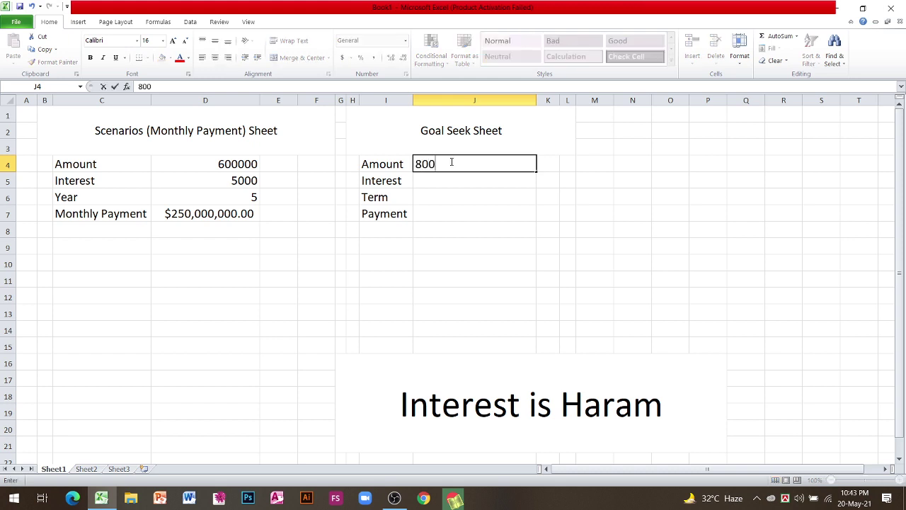
type("00")
key("Return")
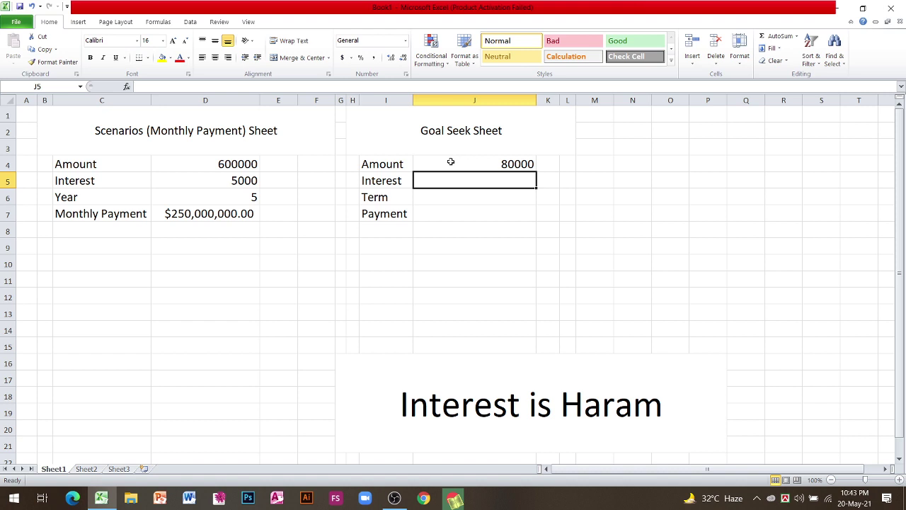
type("10")
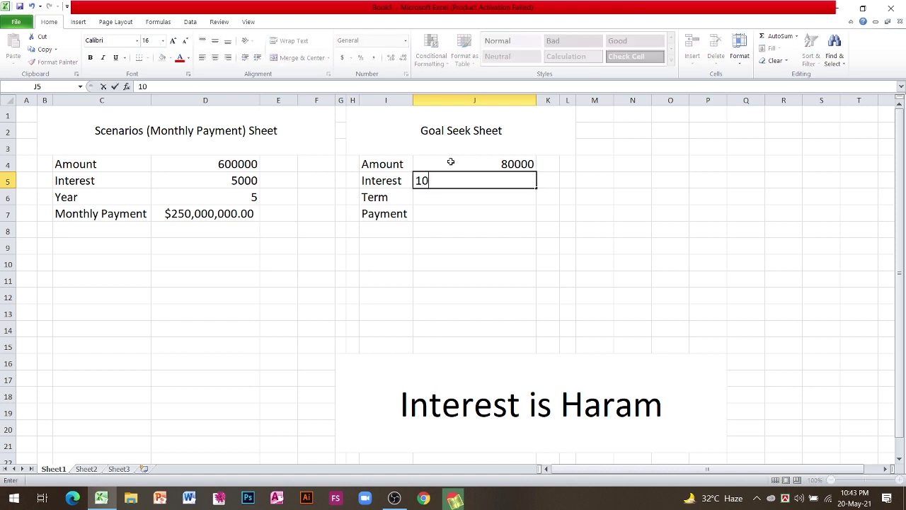
type("0")
key("Return")
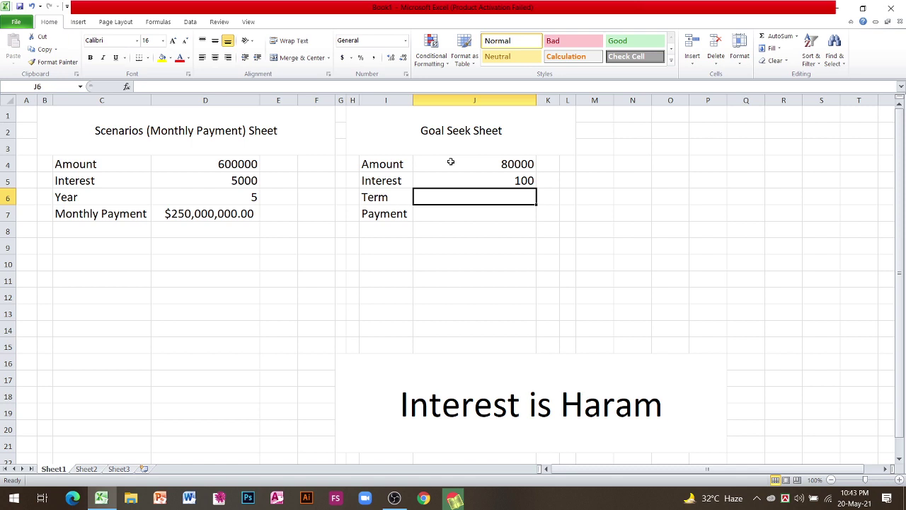
type("48")
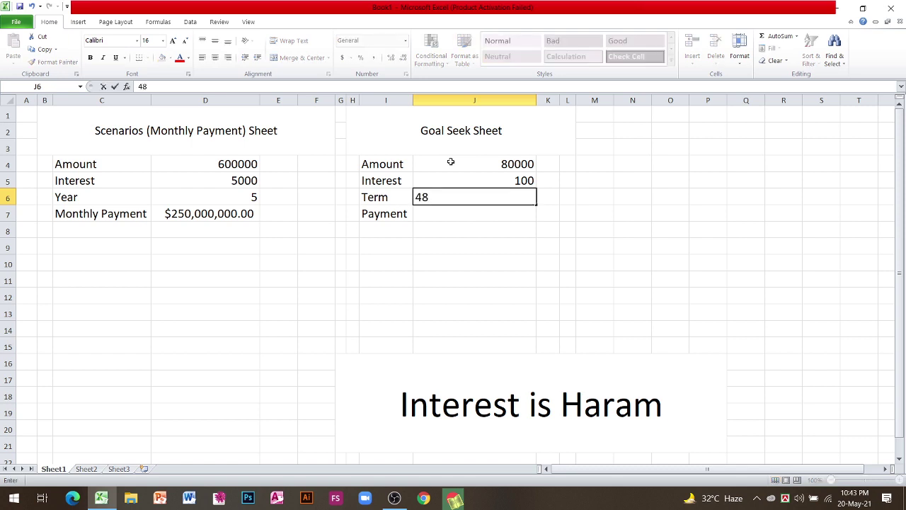
key("Return")
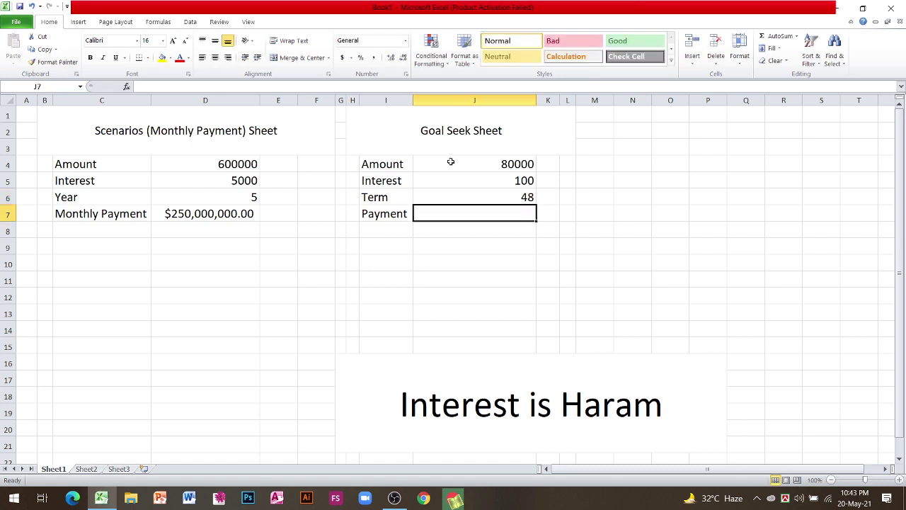
Start a PMT formula in J7, clearing the bad argument after the too-few-arguments warning.
type("=")
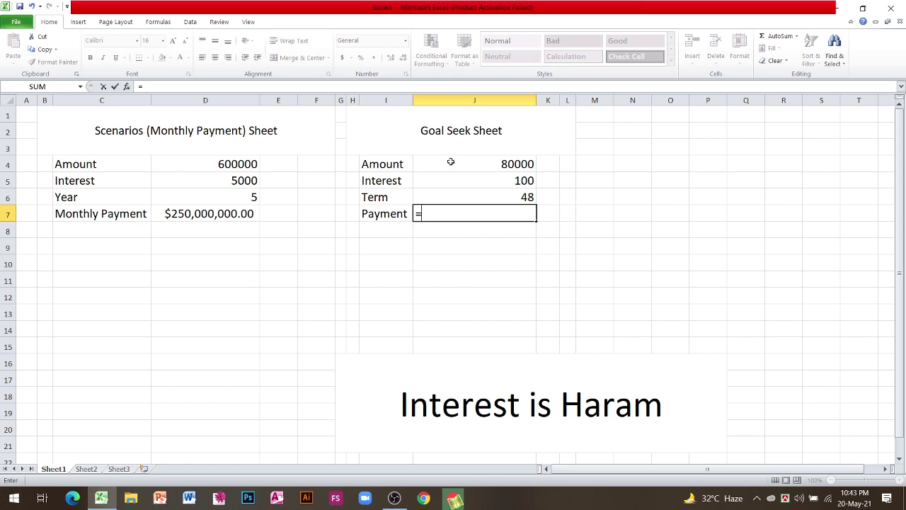
type("PMT")
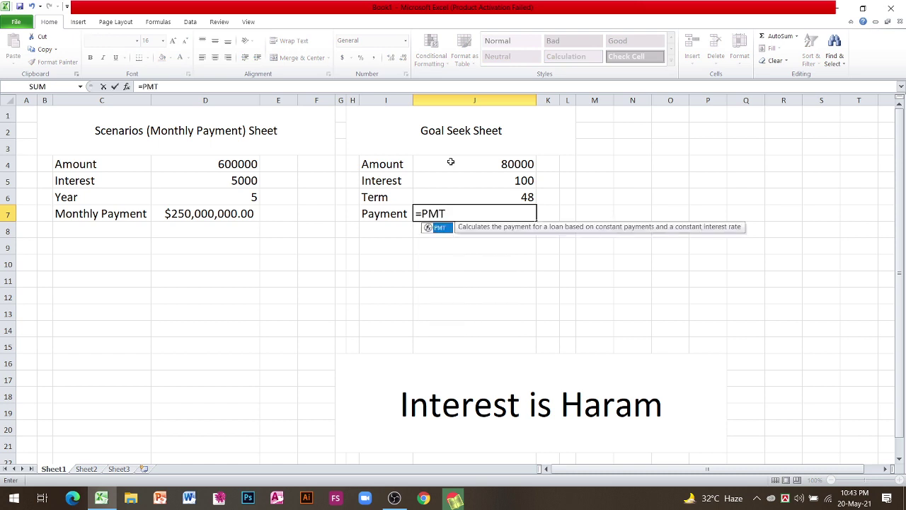
type("(")
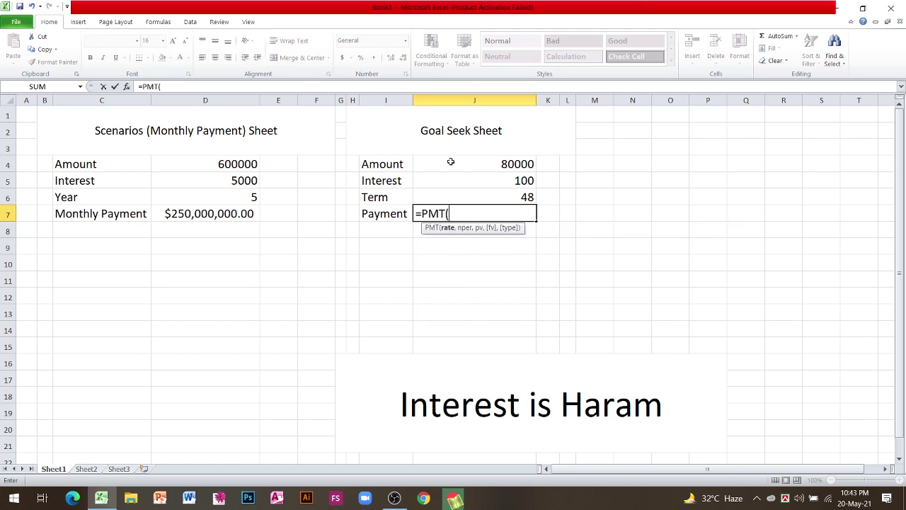
type("I")
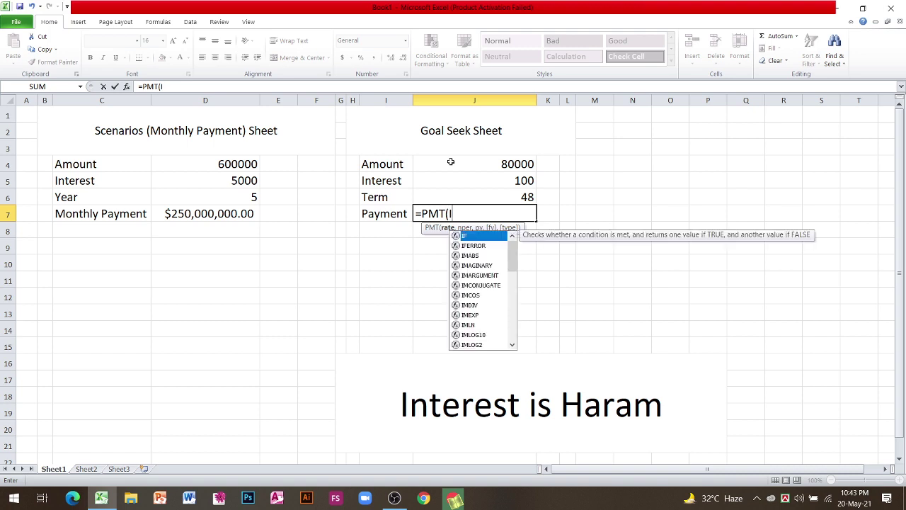
type("nters")
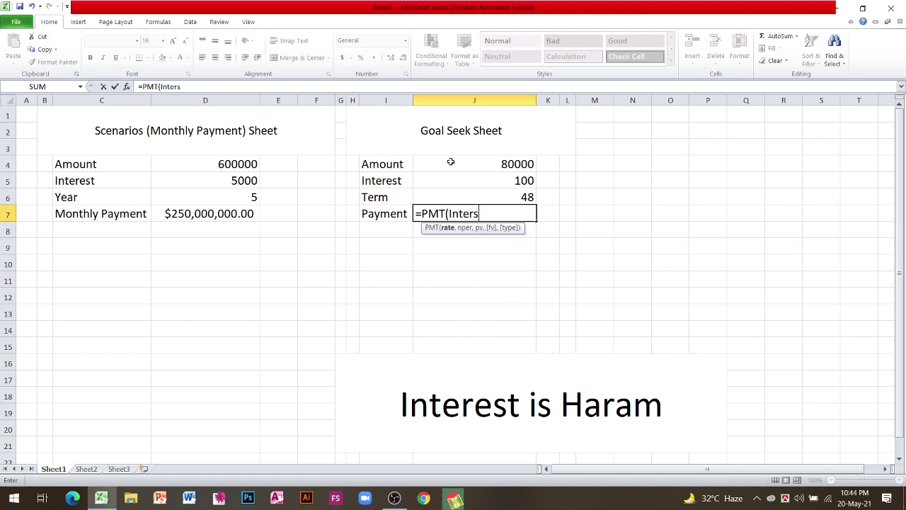
key("BackSpace")
type("set")
type("/12")
type(",")
key("BackSpace")
key("BackSpace")
key("BackSpace")
key("BackSpace")
key("BackSpace")
key("BackSpace")
key("BackSpace")
key("BackSpace")
key("BackSpace")
key("BackSpace")
key("BackSpace")
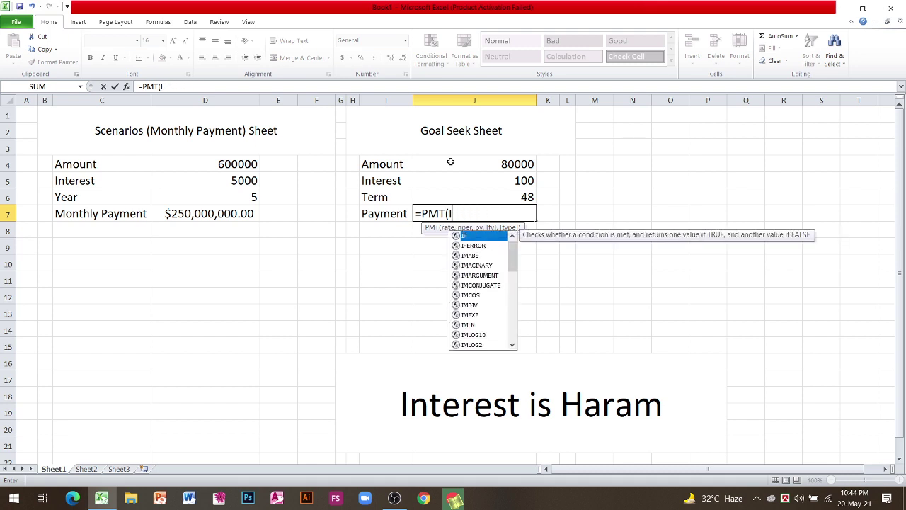
key("Return")
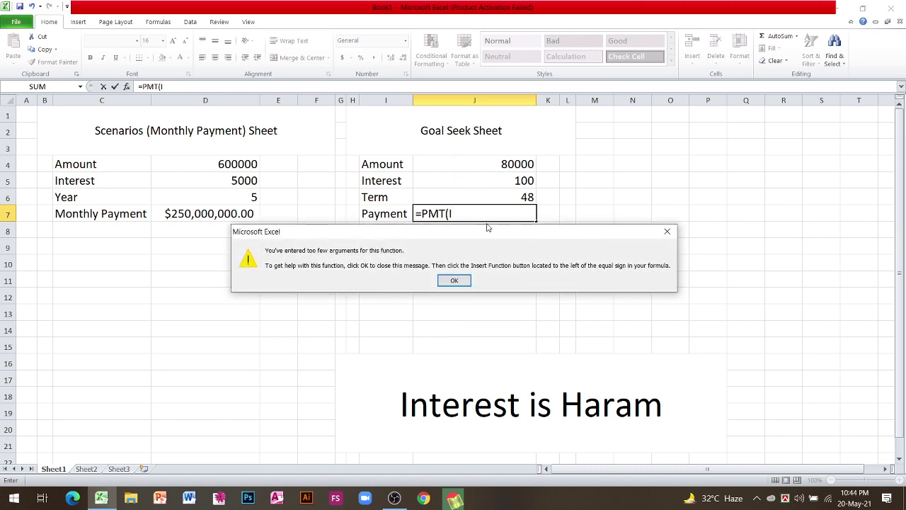
left_click(665, 234)
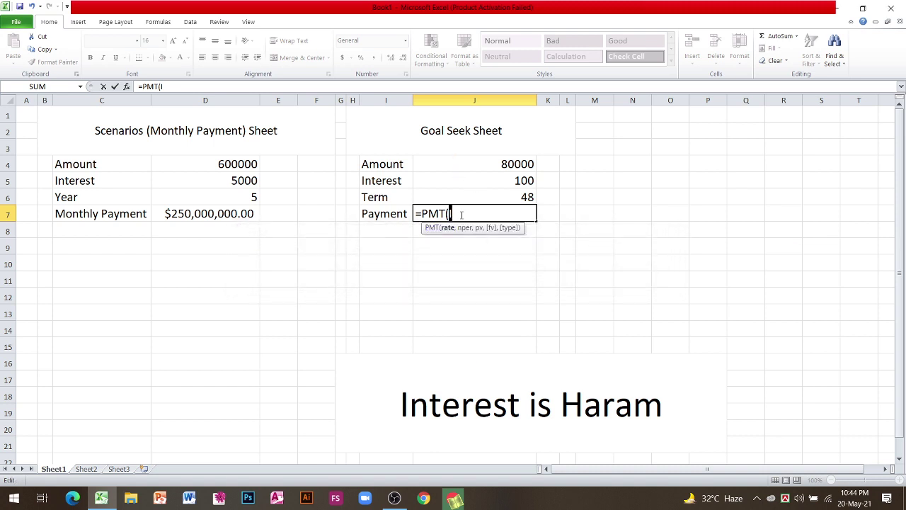
key("BackSpace")
key("BackSpace")
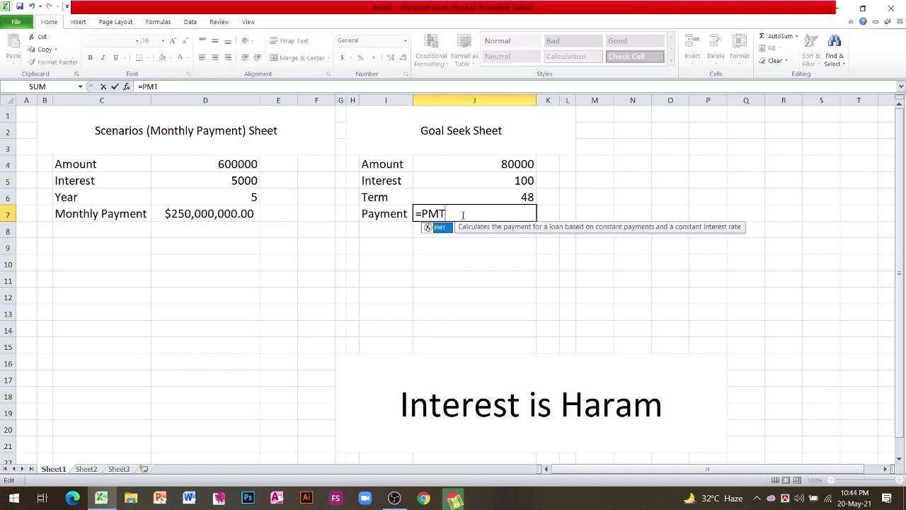
Complete J7 as =PMT(J5/12, J6,-J4), returning $666,666.67.
type("(")
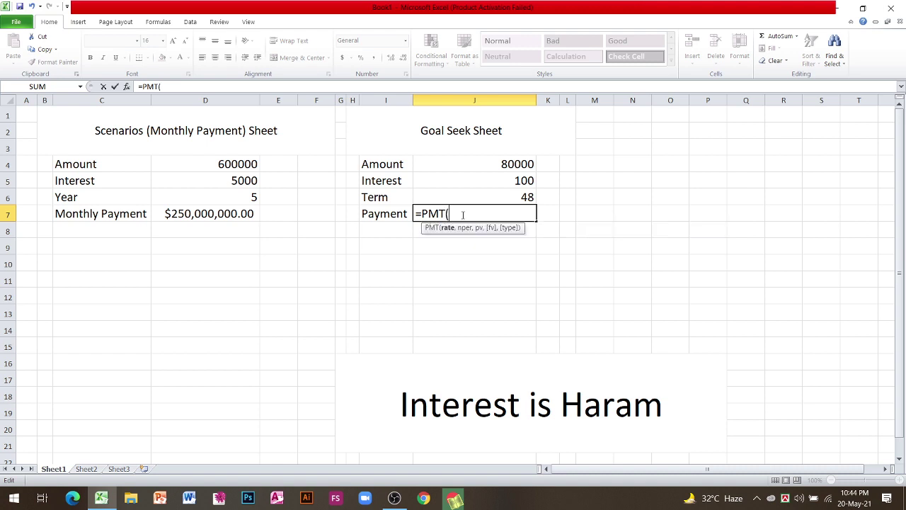
left_click(522, 181)
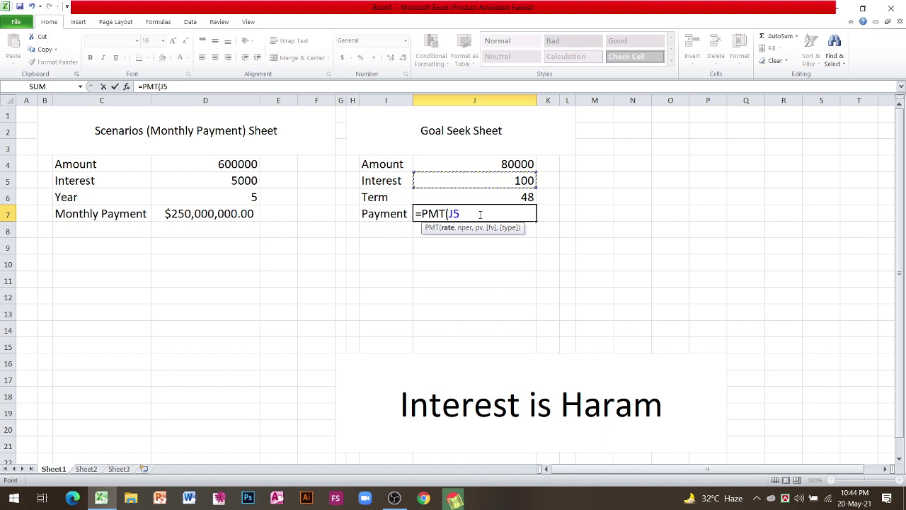
type("/1")
type("2,")
left_click(487, 200)
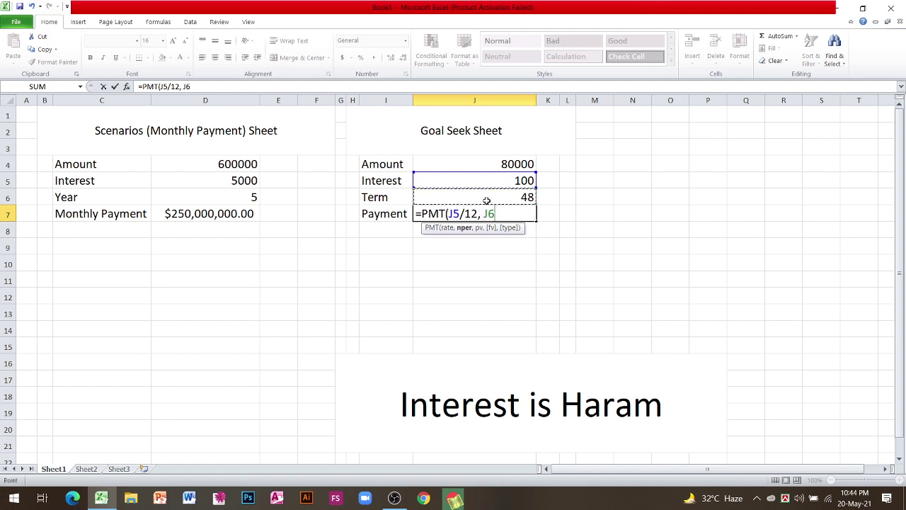
type(",")
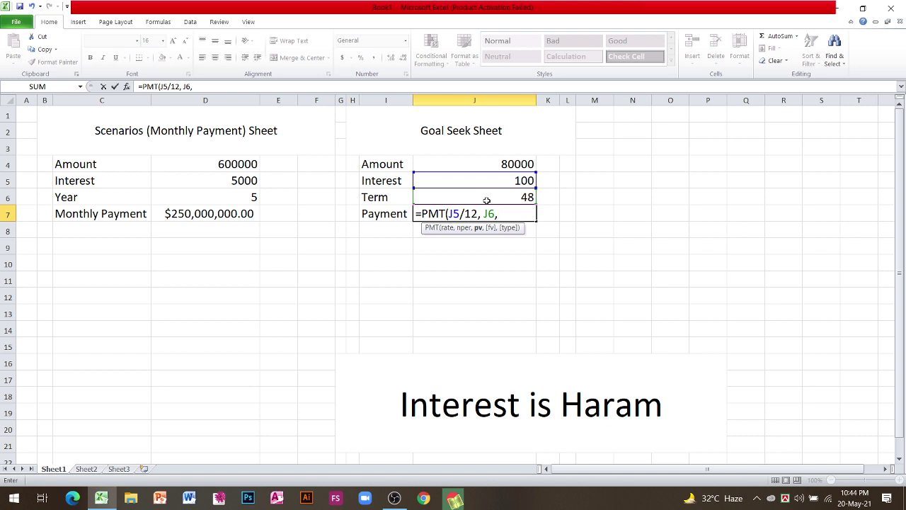
type("-")
left_click(498, 167)
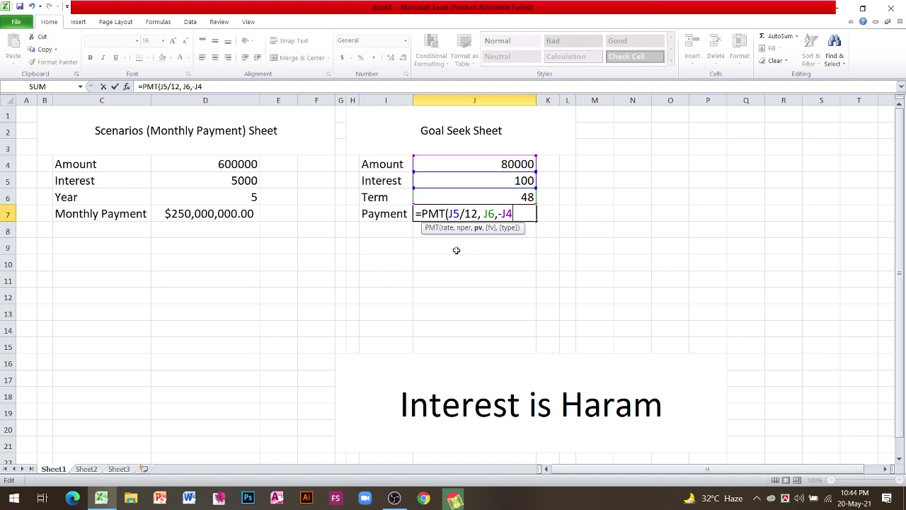
key("Return")
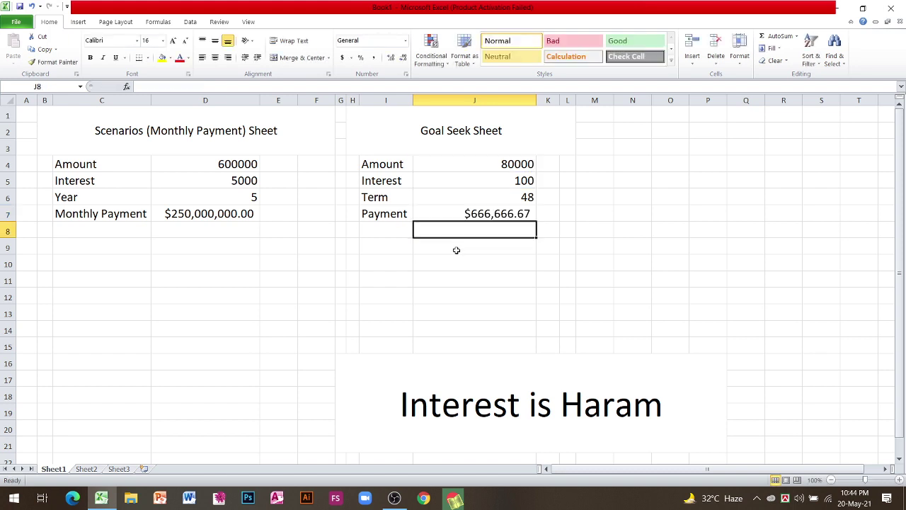
Narrow column M, then merge and centre N1:S3 with middle alignment.
left_click(627, 116)
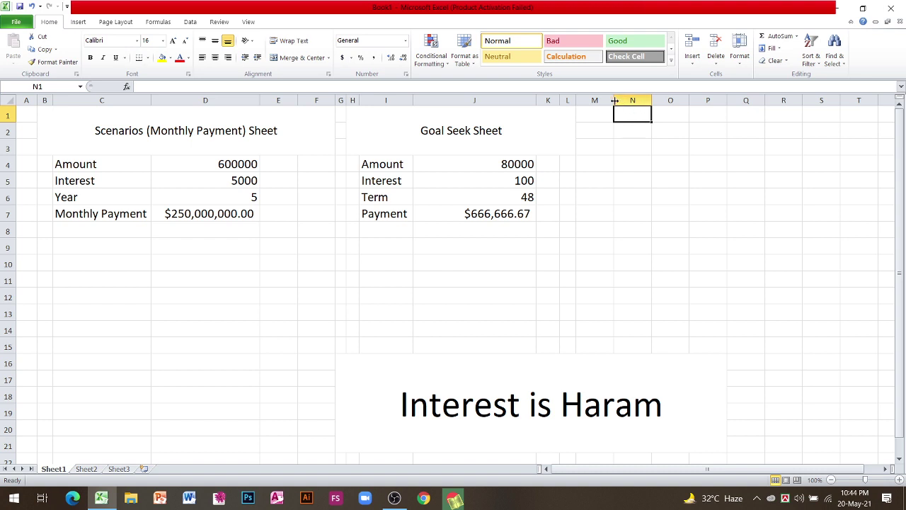
left_click_drag(615, 101, 595, 101)
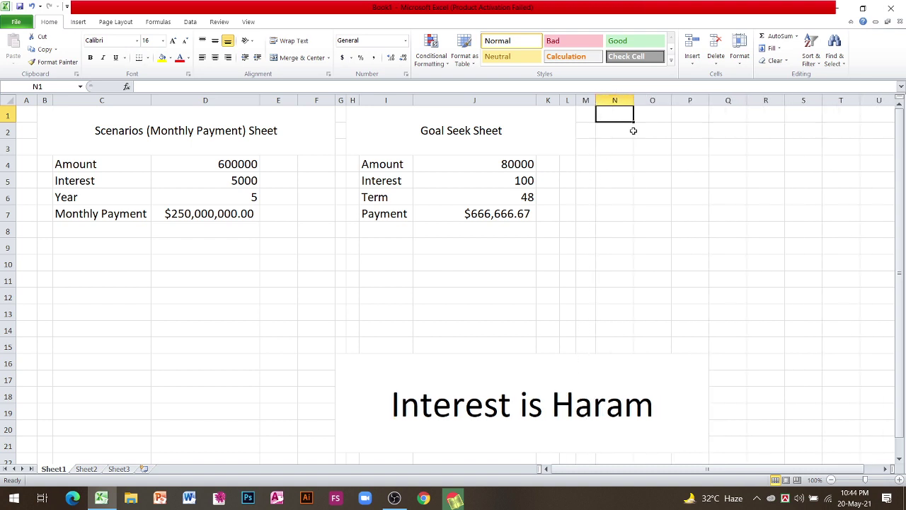
mouse_move(633, 121)
left_mouse_down()
mouse_move(755, 137)
mouse_move(822, 126)
mouse_move(824, 151)
left_mouse_up()
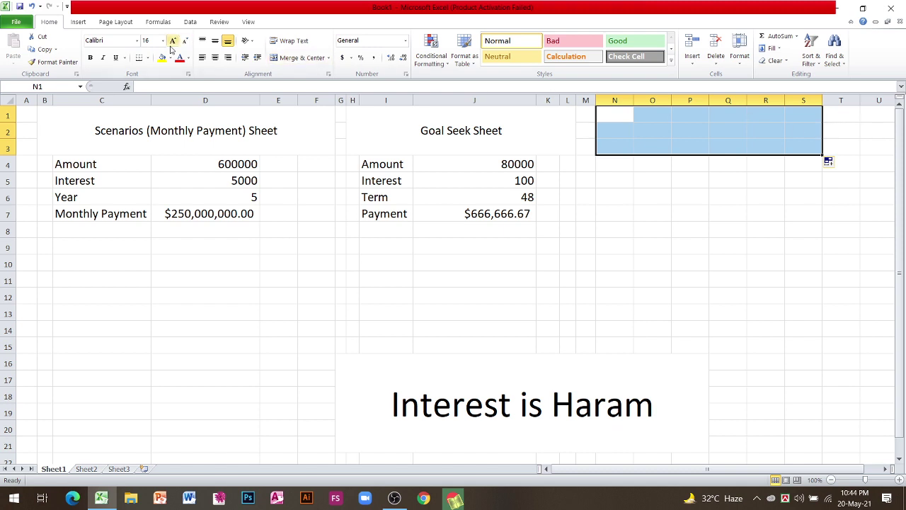
left_click(306, 59)
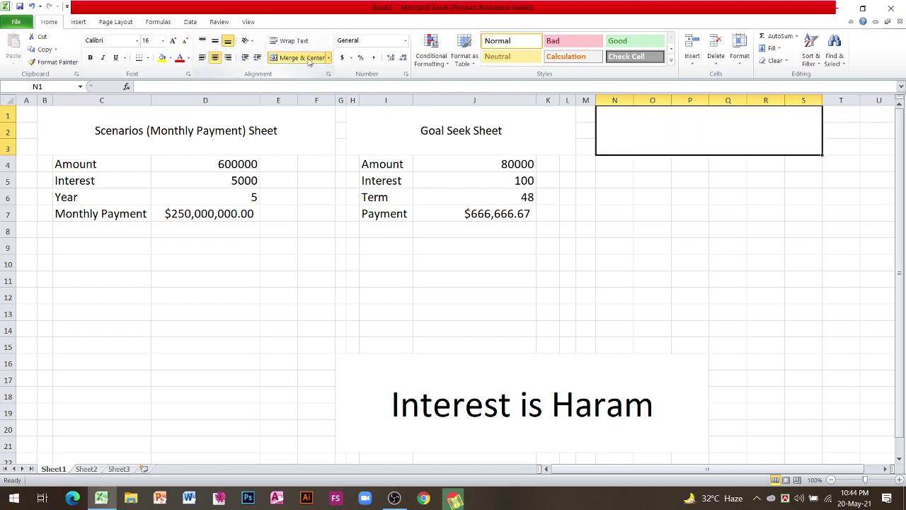
left_click(216, 40)
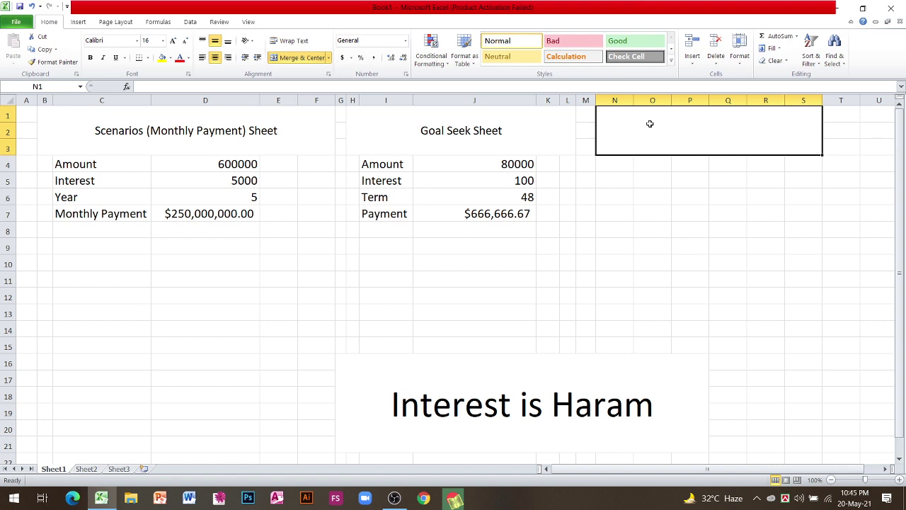
Enter 'Salary sheet' as the title in merged cell N1:S3.
type("S")
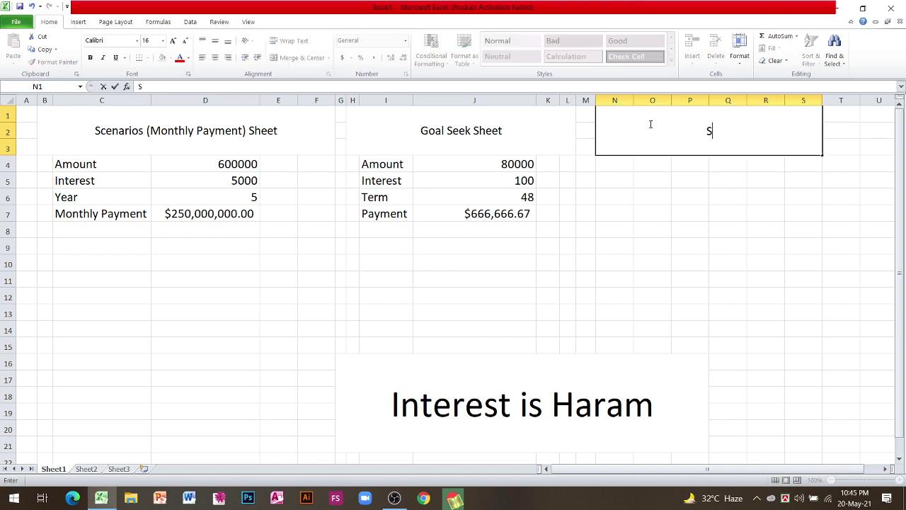
type("al")
type("ary S")
type("h")
key("BackSpace")
key("BackSpace")
type("s")
type("heet")
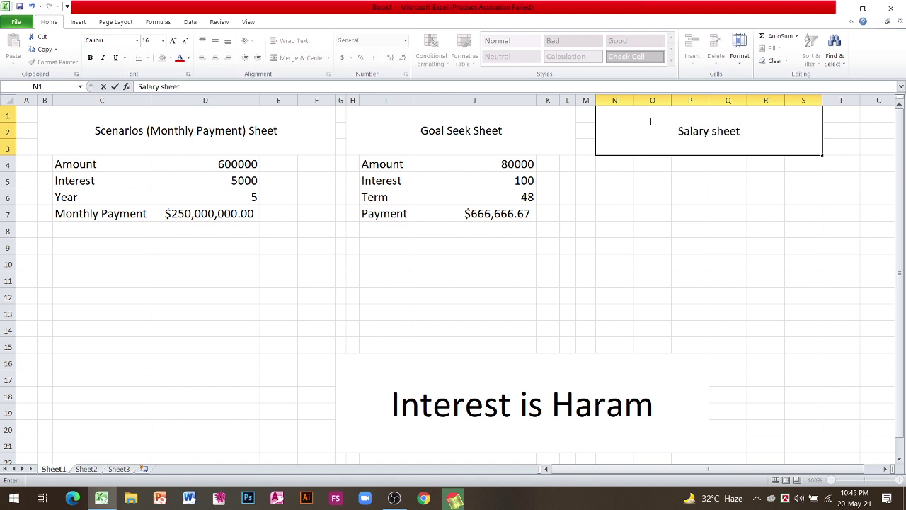
key("Return")
key("Right")
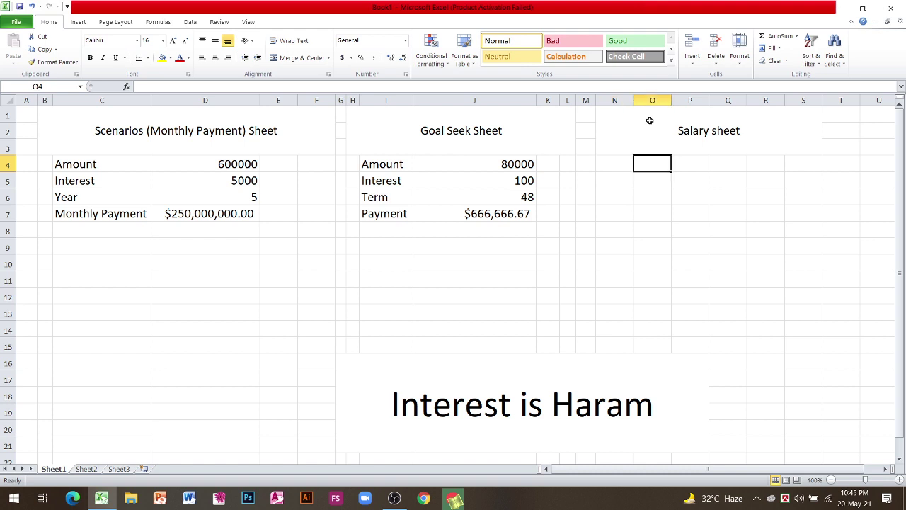
Narrow column N and widen column O, then undo those width changes.
left_click_drag(633, 100, 608, 101)
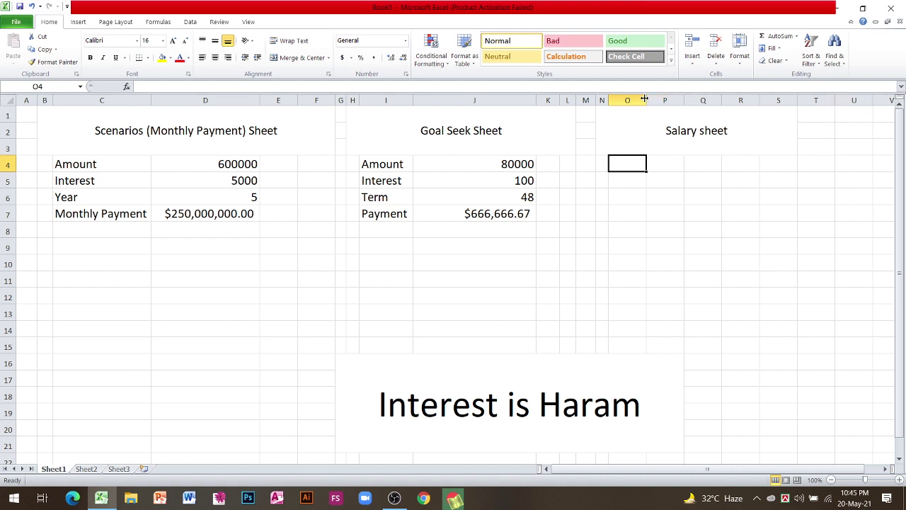
mouse_move(646, 100)
left_mouse_down()
mouse_move(785, 101)
mouse_move(776, 101)
left_mouse_up()
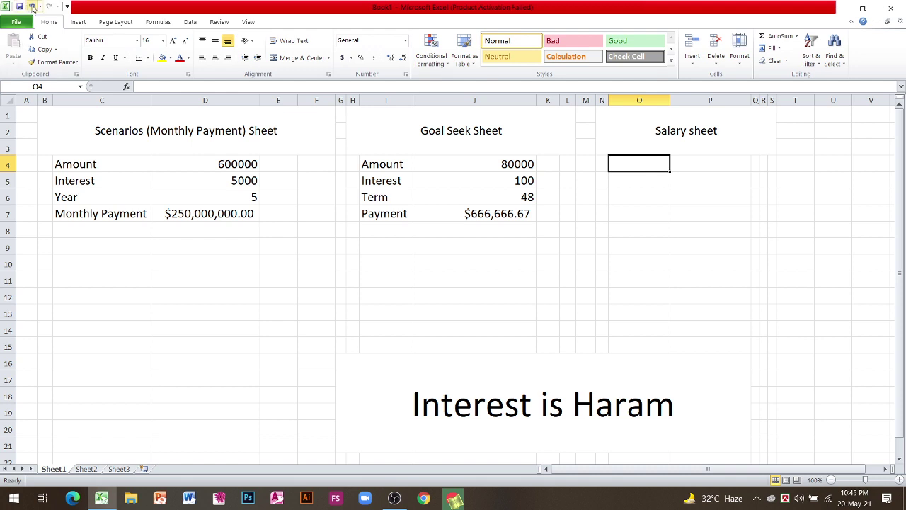
left_click(31, 7)
left_click(31, 6)
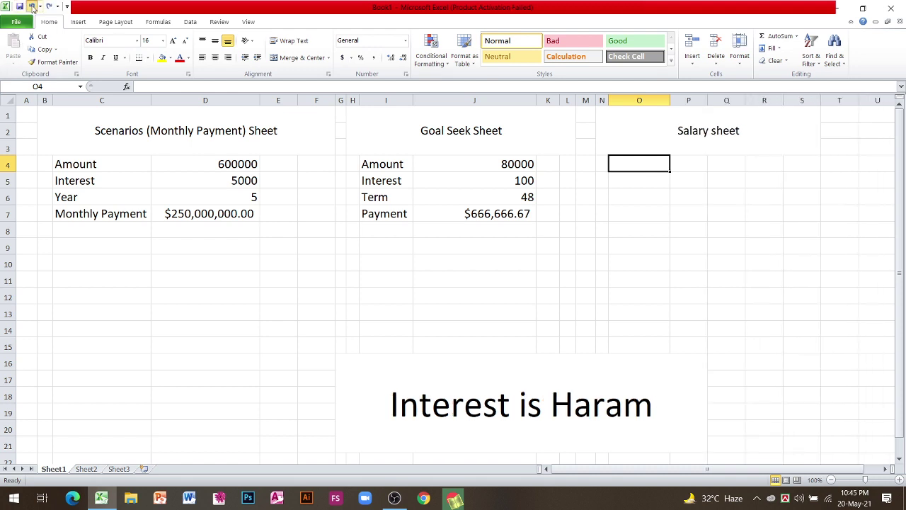
left_click(32, 9)
Undo the Salary sheet title, the vertical centring and the N1:S3 merge.
left_click(32, 7)
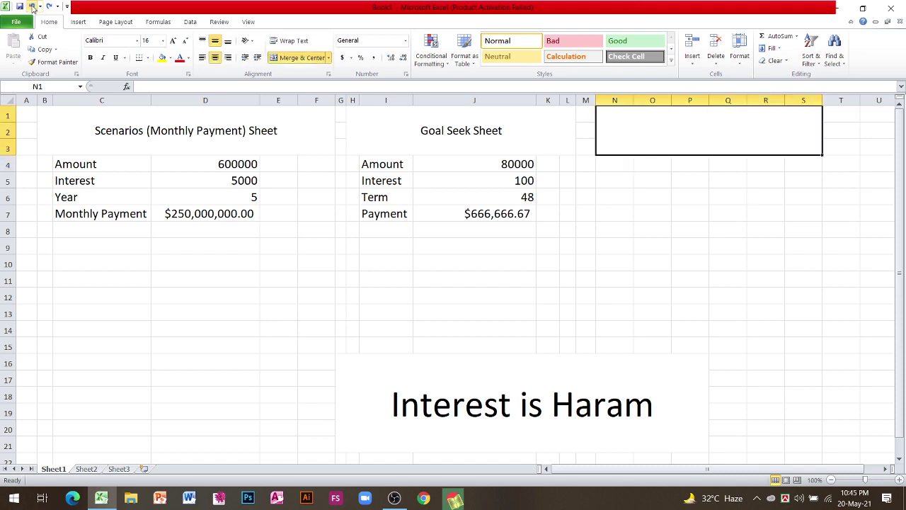
left_click(32, 7)
left_click(32, 8)
left_click(32, 8)
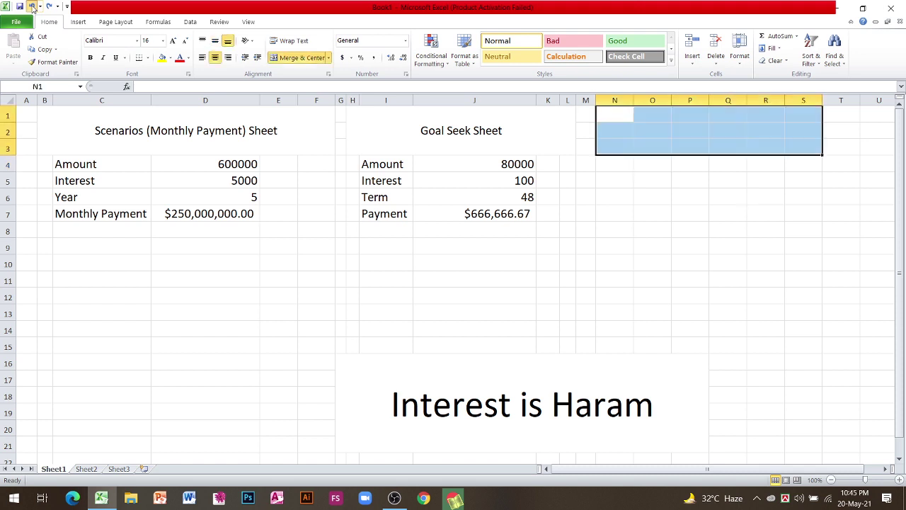
left_click(32, 8)
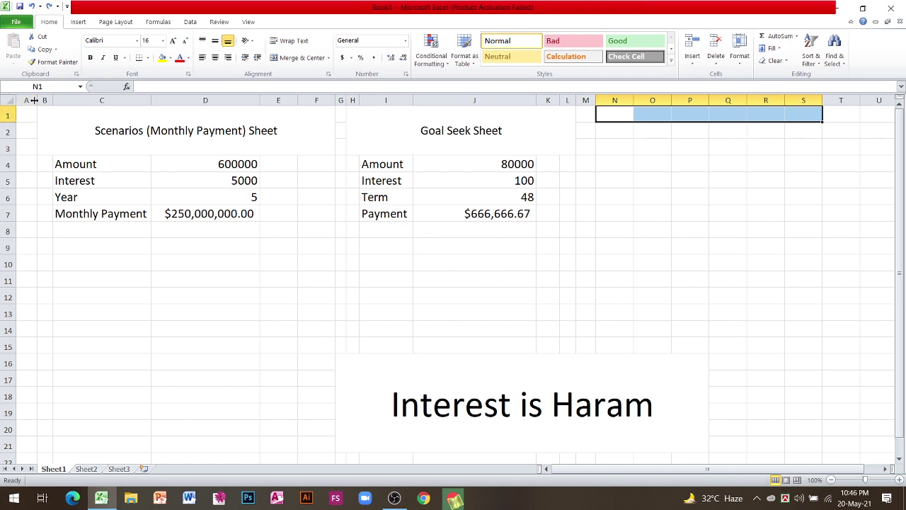
Narrow columns A, E, K, H and J, leaving H and K as thin spacers.
mouse_move(35, 100)
left_mouse_down()
mouse_move(19, 99)
mouse_move(32, 99)
left_mouse_up()
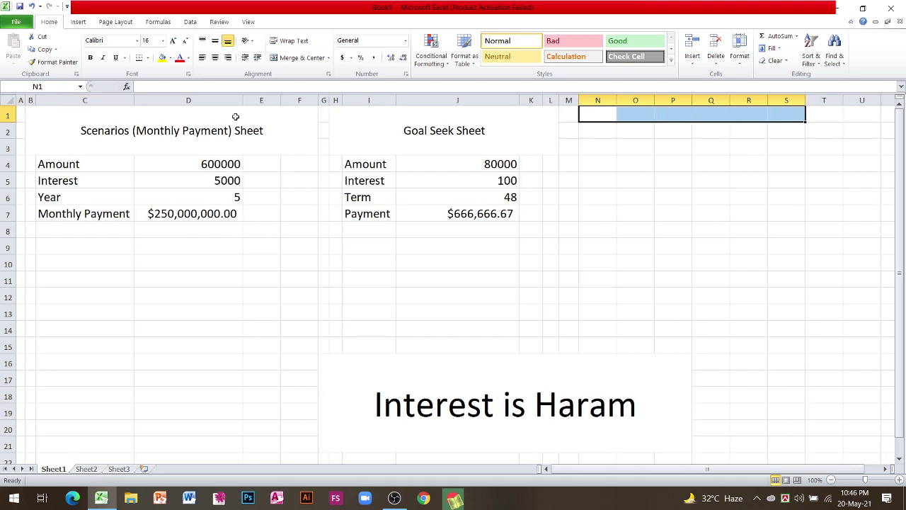
mouse_move(283, 100)
left_mouse_down()
mouse_move(253, 100)
mouse_move(262, 101)
left_mouse_up()
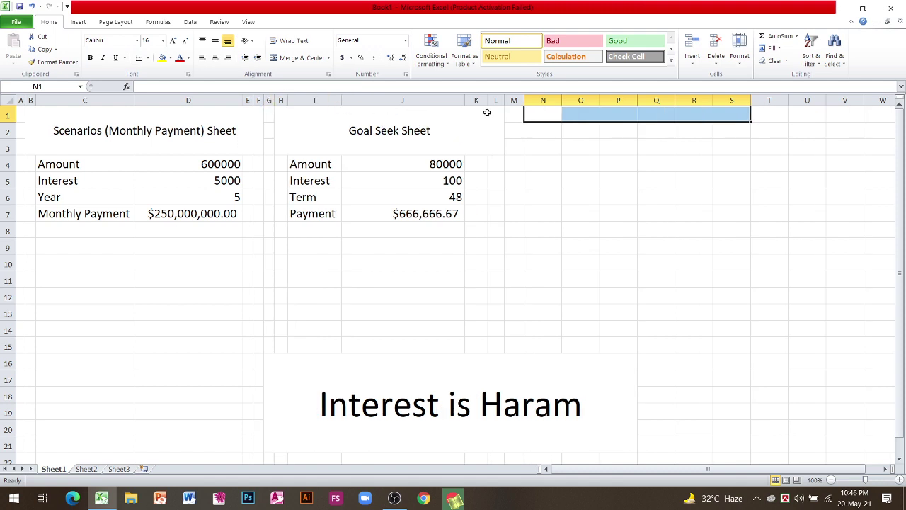
mouse_move(488, 100)
left_mouse_down()
mouse_move(471, 100)
mouse_move(492, 101)
left_mouse_up()
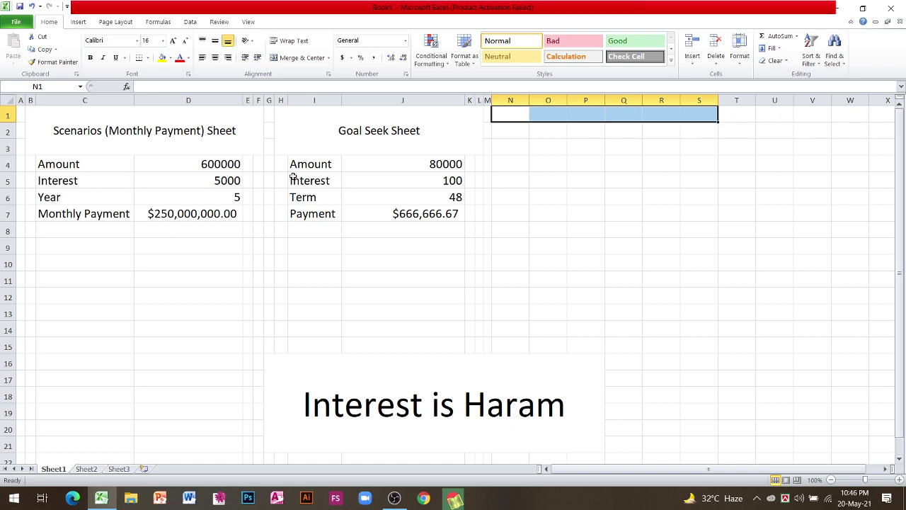
left_click_drag(287, 99, 281, 99)
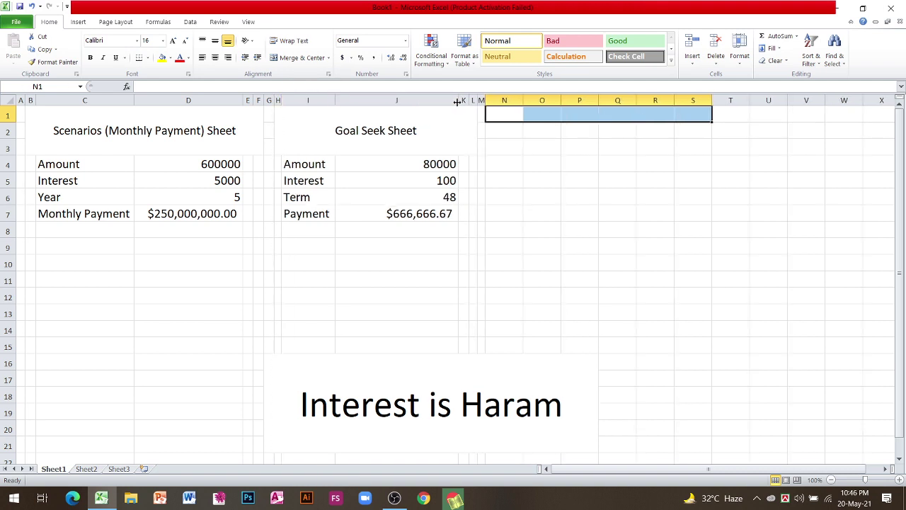
left_click_drag(458, 101, 415, 102)
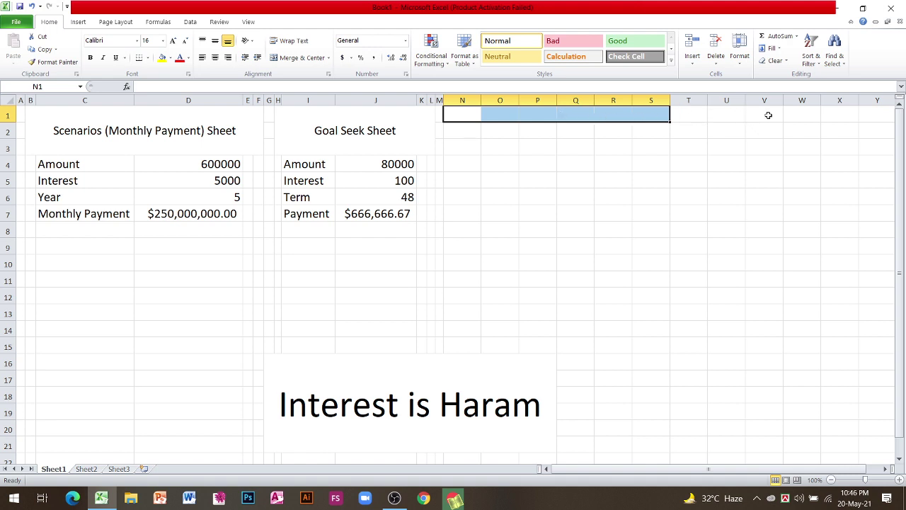
Select N1:X3 and merge it into one centred title cell for the salary block.
left_click(830, 116, "shift")
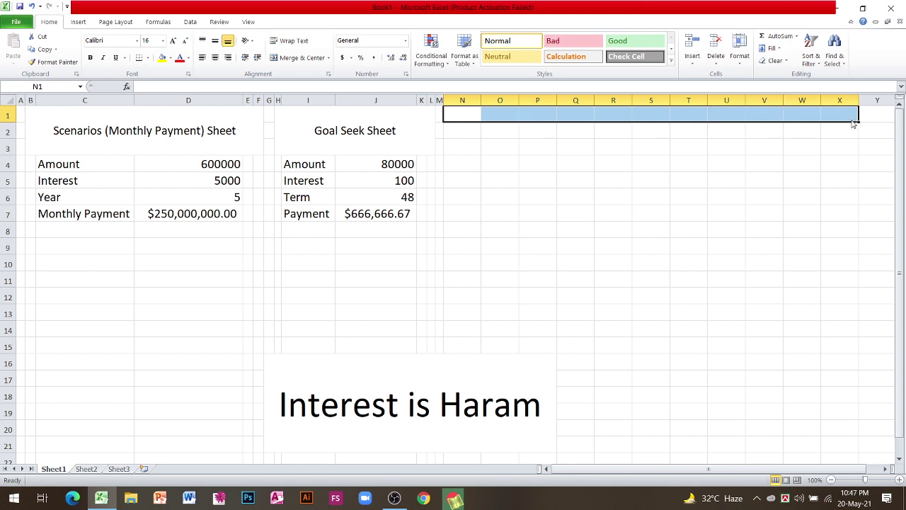
mouse_move(854, 123)
left_mouse_down()
mouse_move(854, 146)
mouse_move(473, 119)
left_mouse_up()
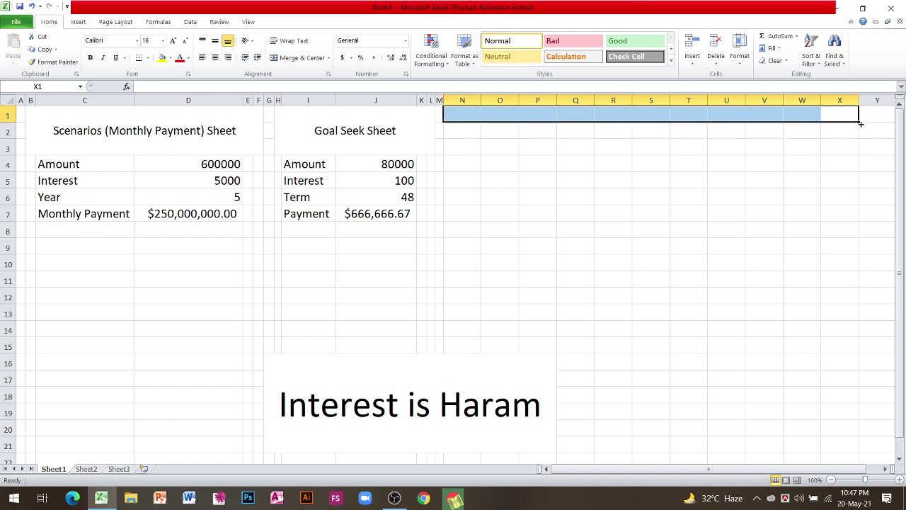
left_click_drag(858, 121, 859, 154)
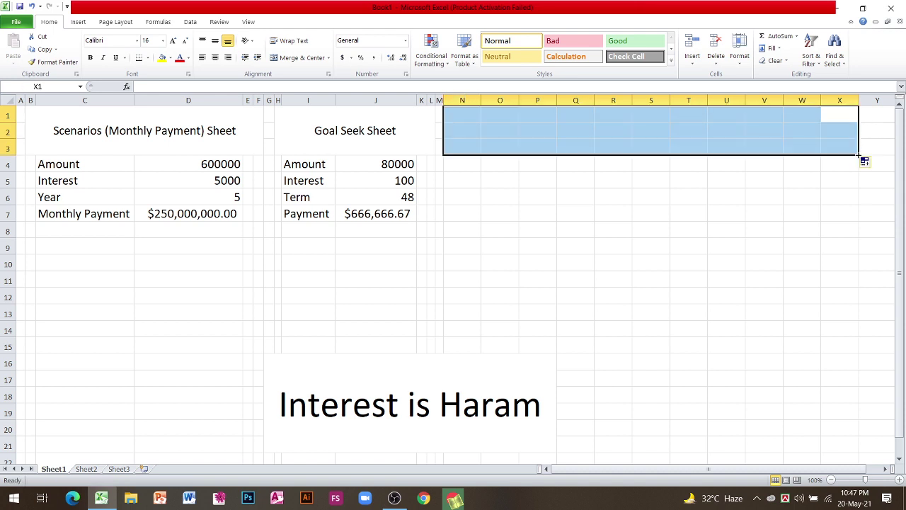
left_click(297, 57)
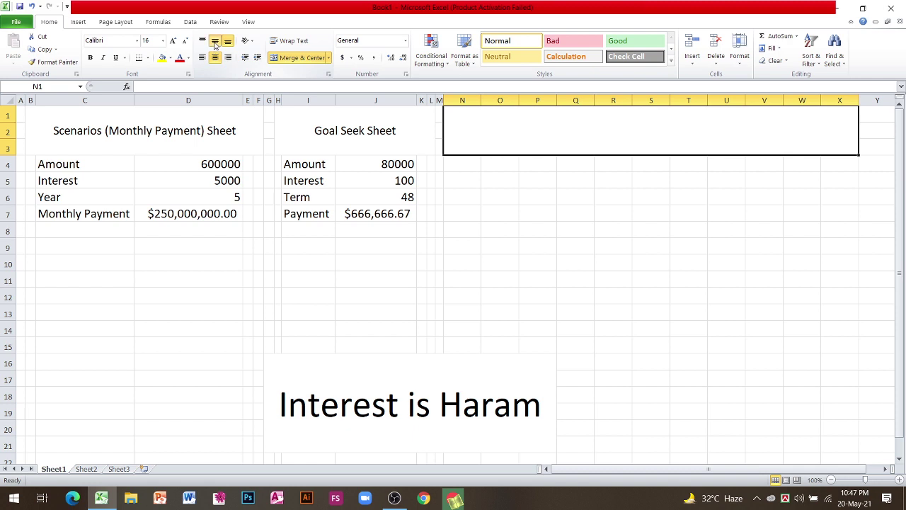
Title the merged block 'Salary Sheet', vertically centred.
left_click(214, 43)
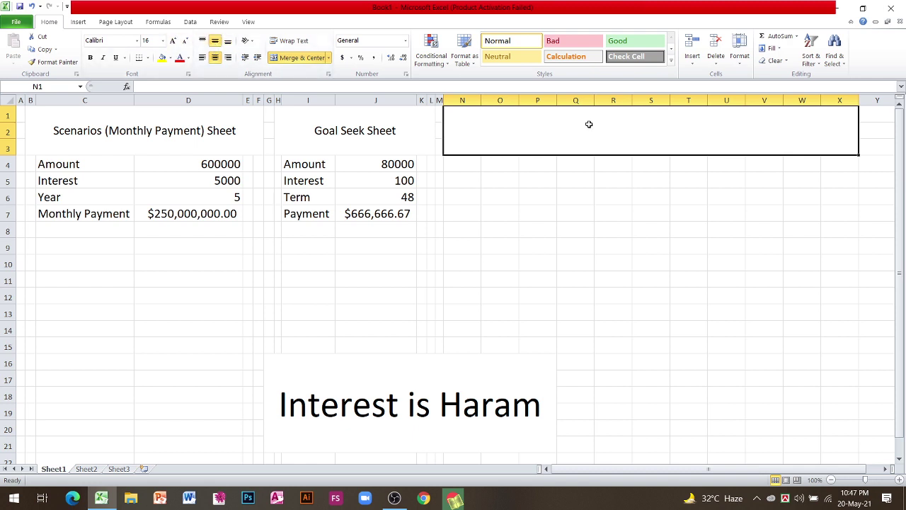
type("S")
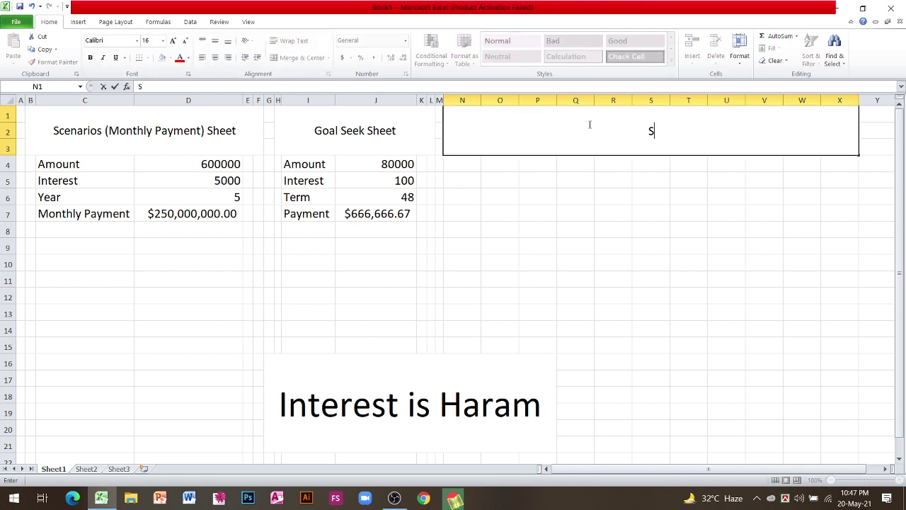
type("alary ")
type("Sheet")
key("Return")
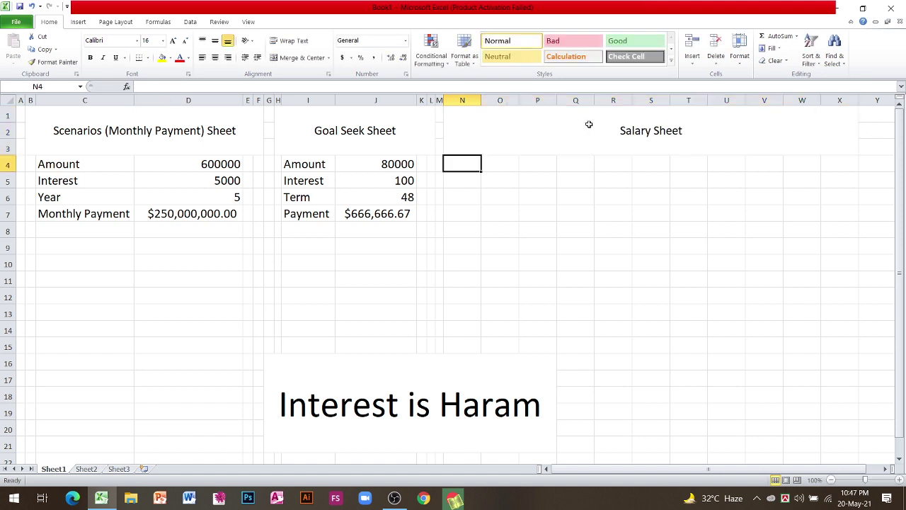
Enter headers Name, Basic, Attend Days and Attend Days salary across N4:Q4.
type("N")
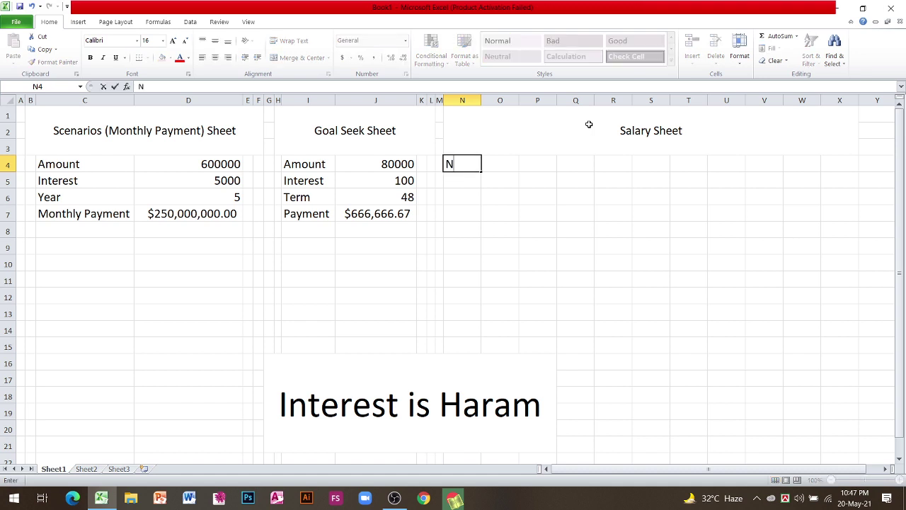
type("ame")
key("Tab")
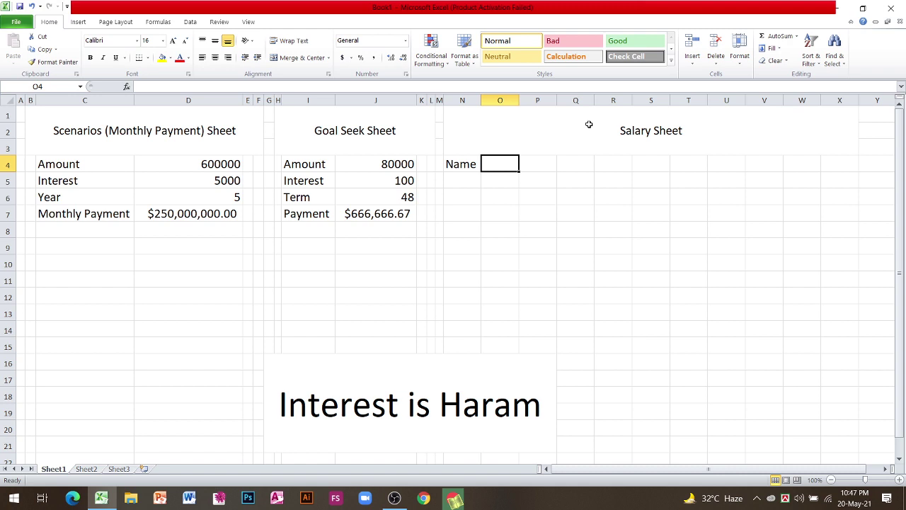
type("Basic")
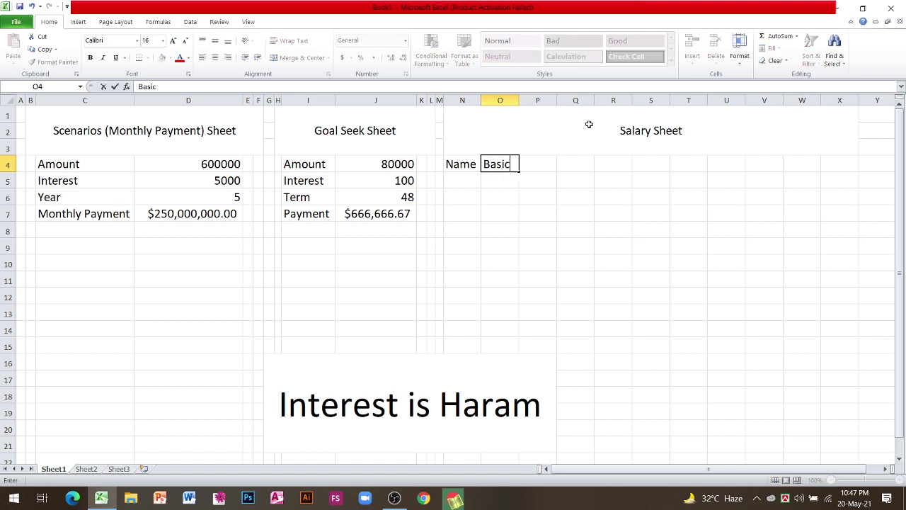
key("Tab")
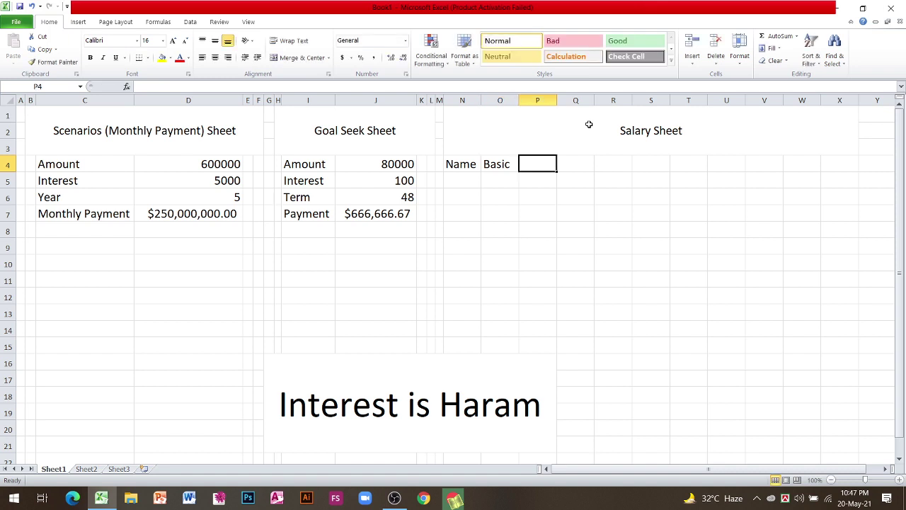
type("Att")
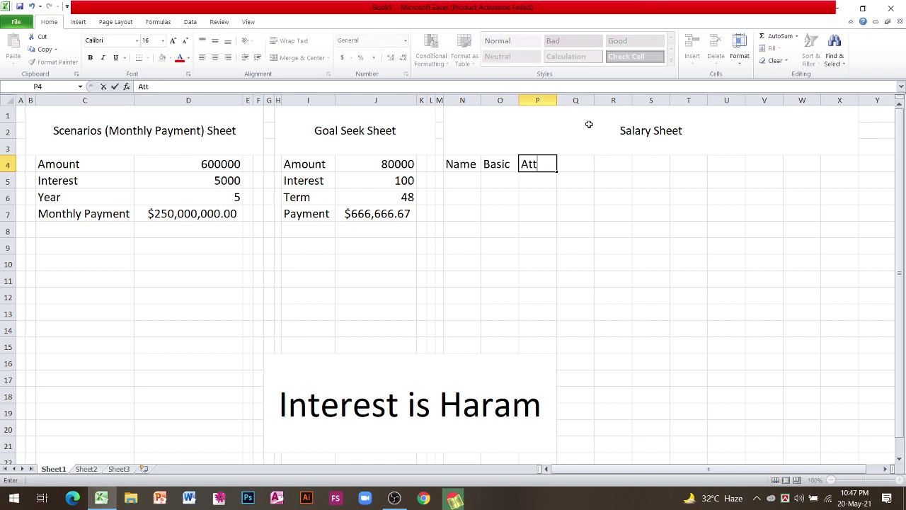
type("end Day")
type("a")
key("Tab")
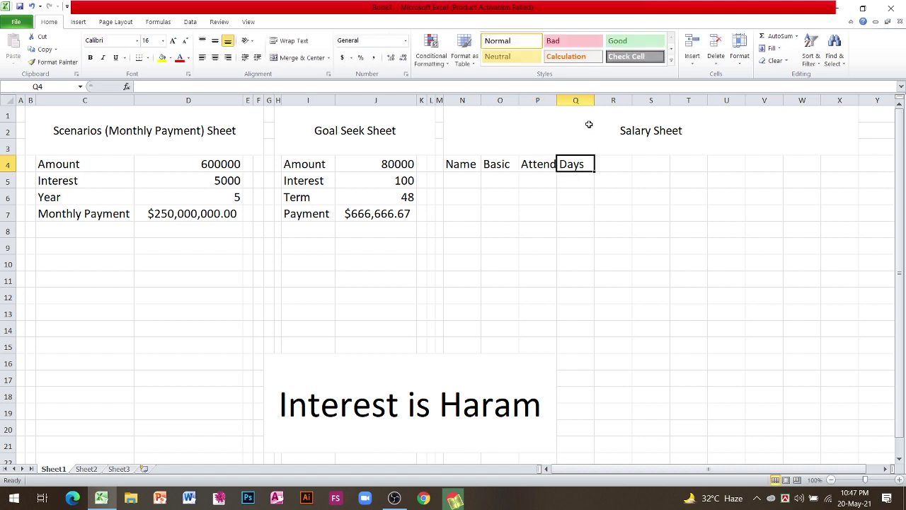
type("A")
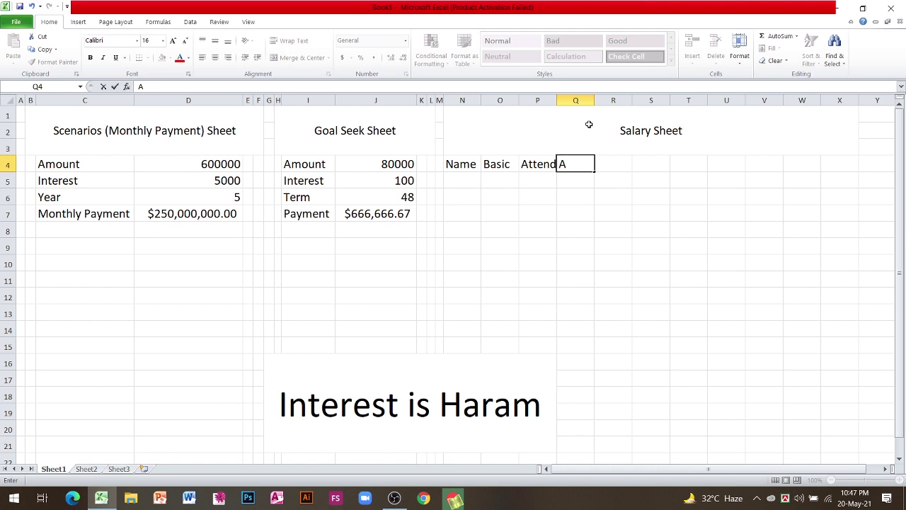
type("ttend")
type(" Days ")
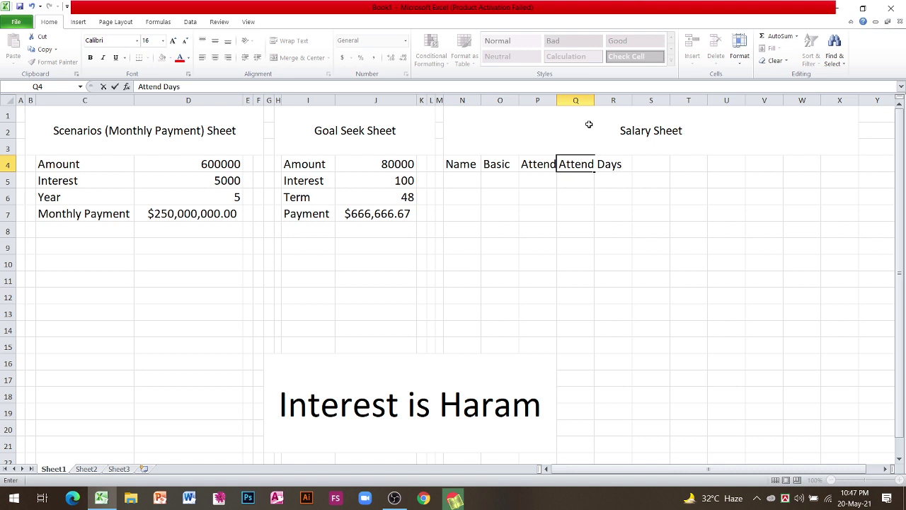
type("sall")
key("BackSpace")
type("ary")
key("Tab")
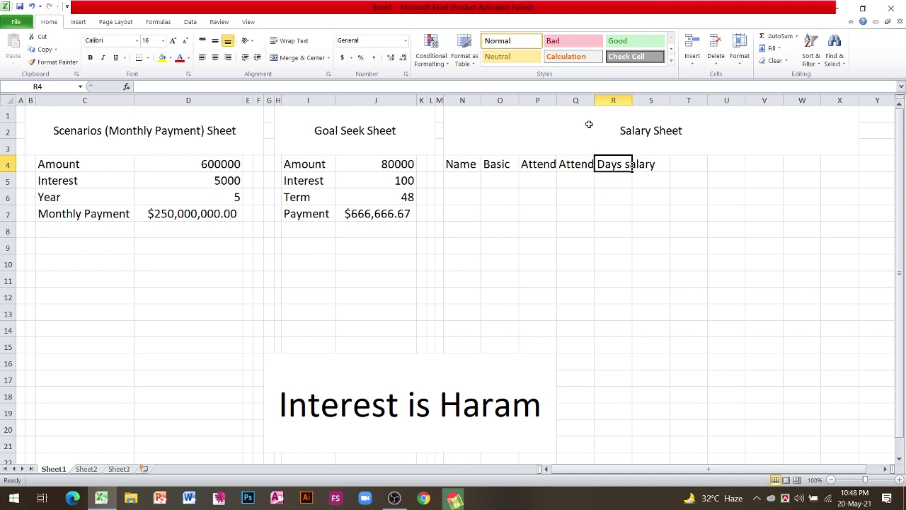
Add the h/r, m/a and Convince headers in R4:T4.
type("h/r")
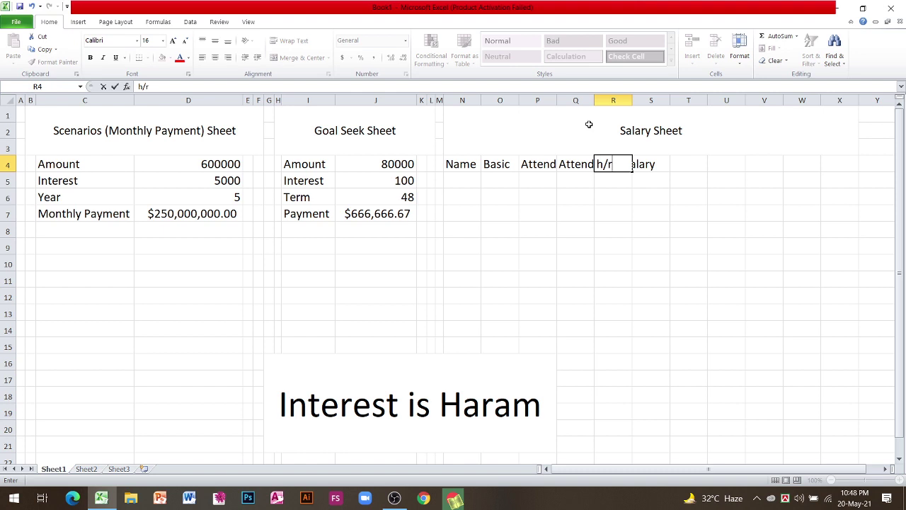
key("Tab")
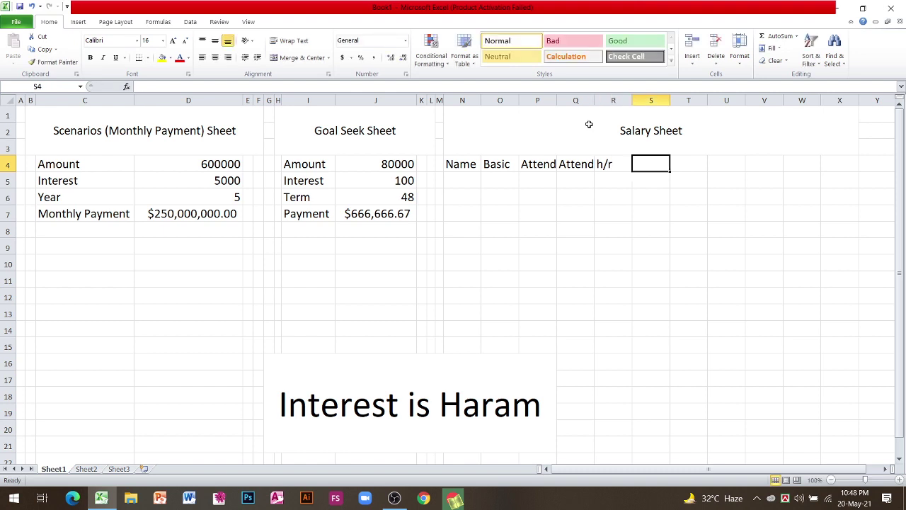
type("m/")
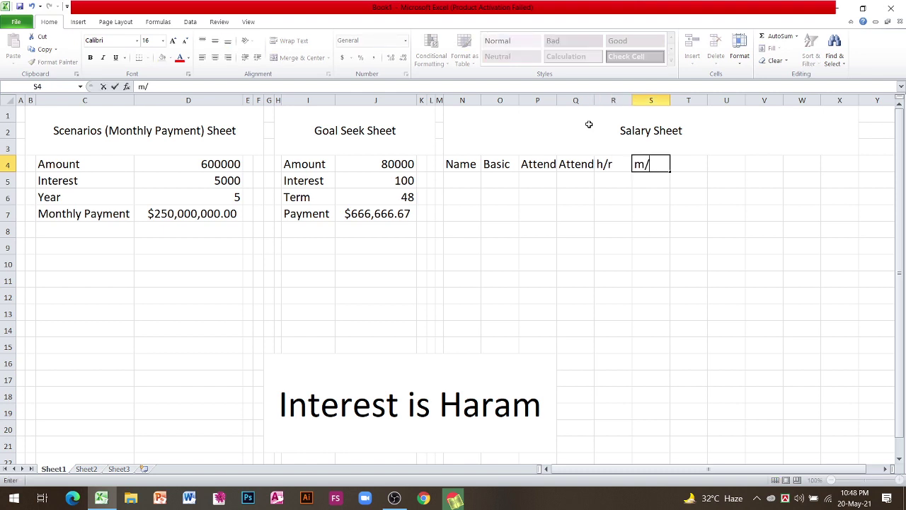
type("a")
key("Tab")
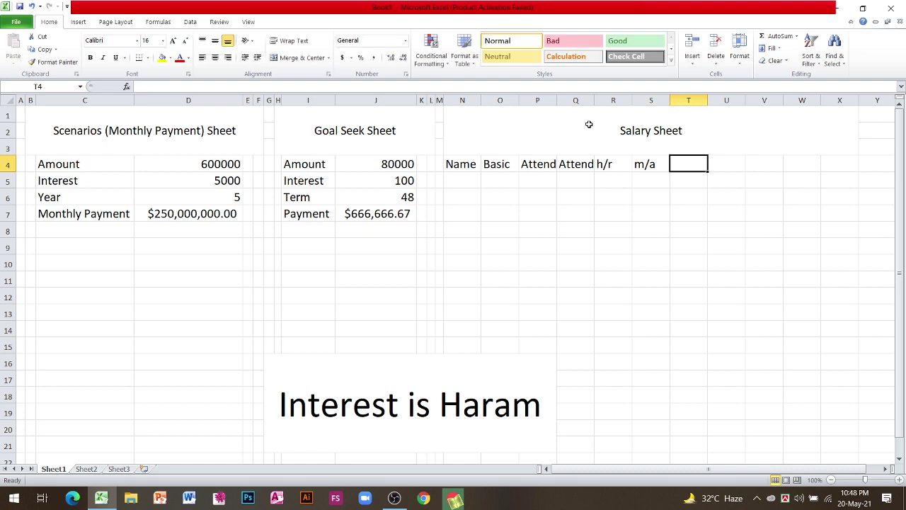
type("Con")
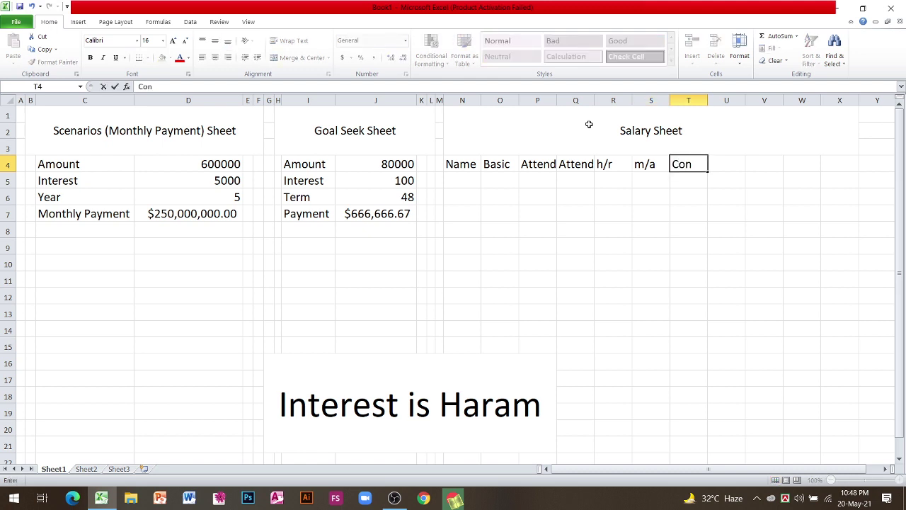
type("vince")
key("Tab")
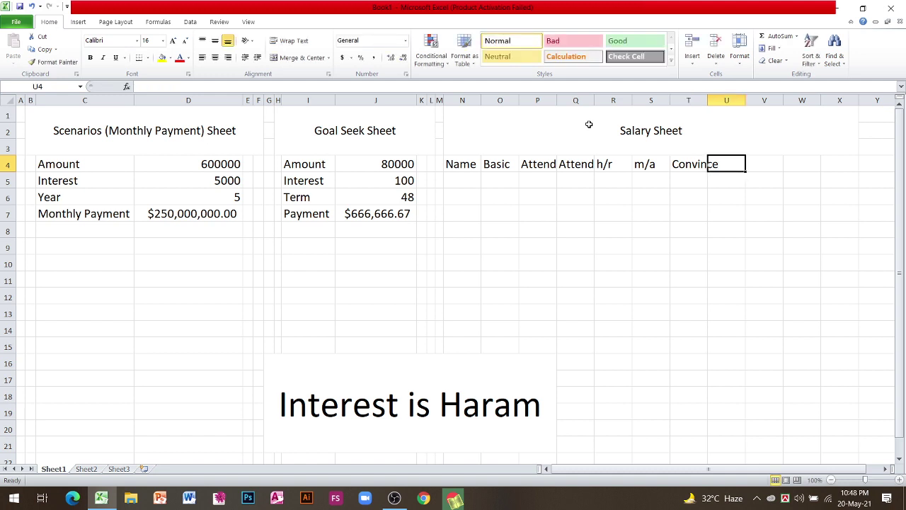
Add the G/s, I/t and P/f headers and begin N/s in X4.
type("S")
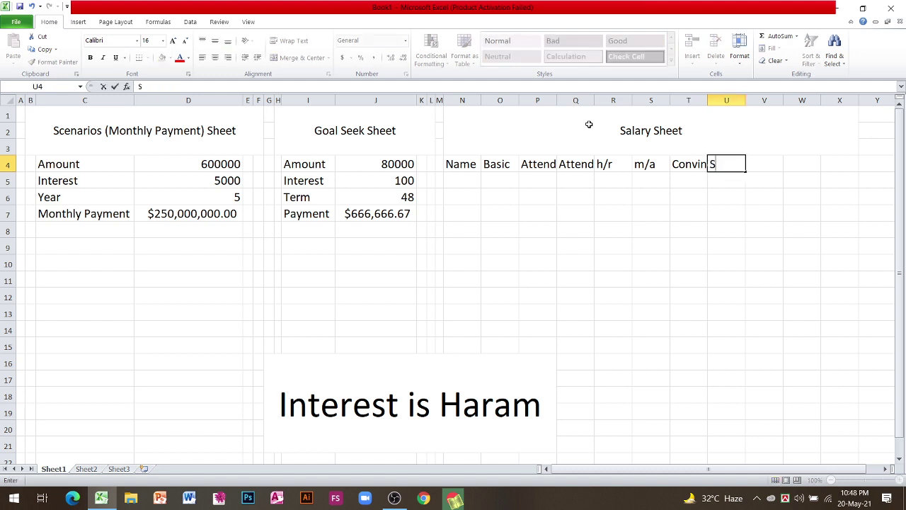
key("BackSpace")
type("G/s")
key("Tab")
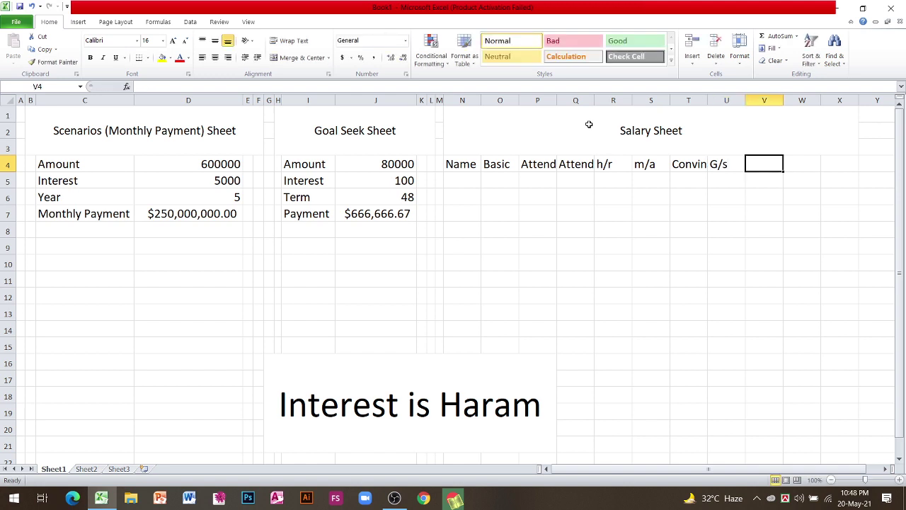
type("I/t")
key("Tab")
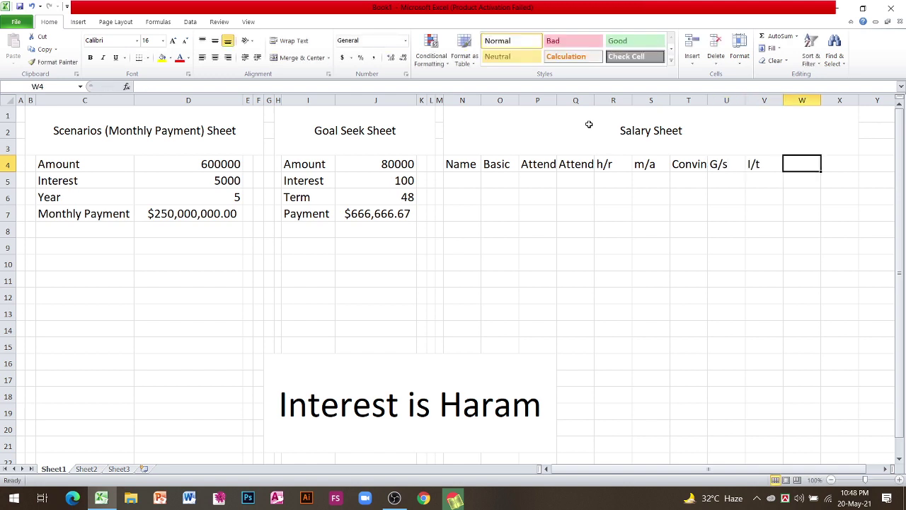
type("P/")
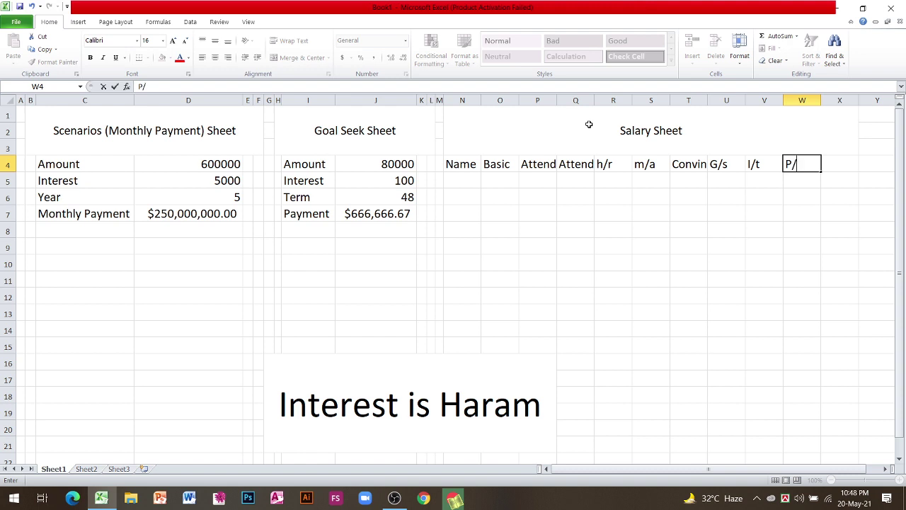
type("f")
key("Tab")
type("N")
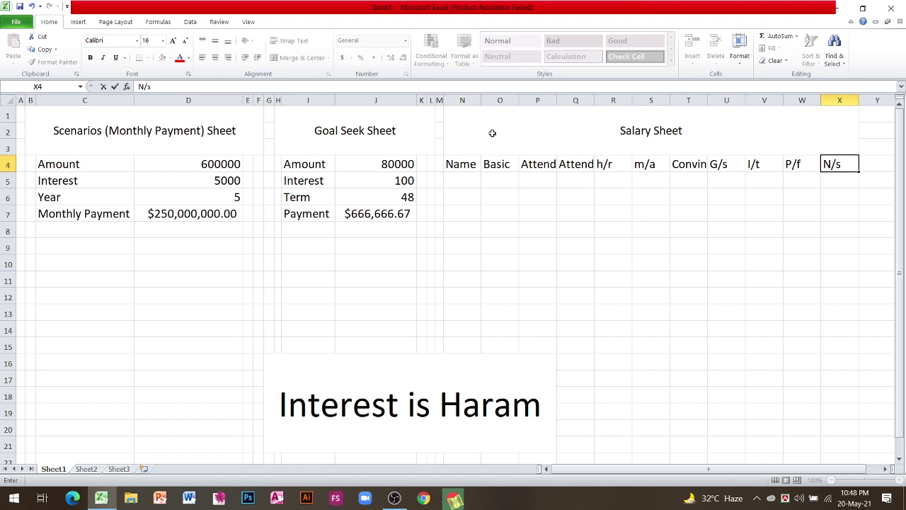
Finish the N/s header, wrap text on N4:X4 and resize the Basic and Attend Days columns.
left_click(461, 167, "shift")
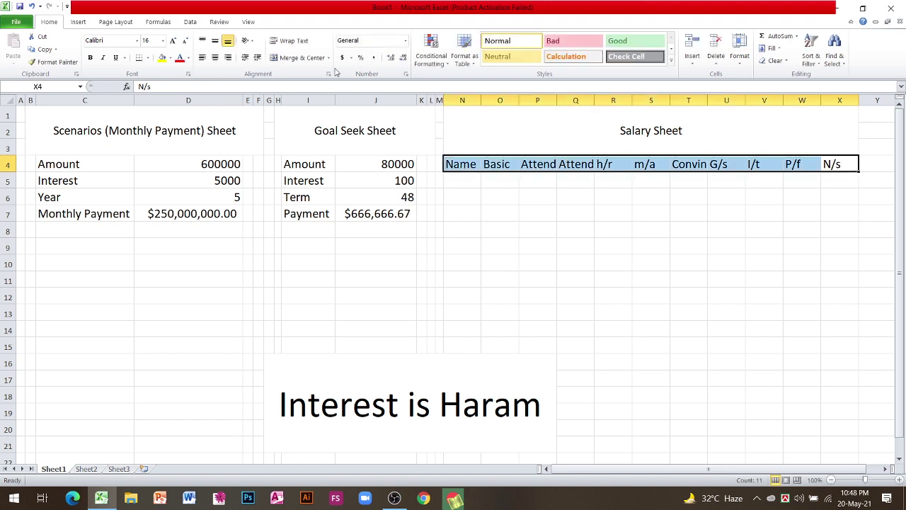
left_click(289, 40)
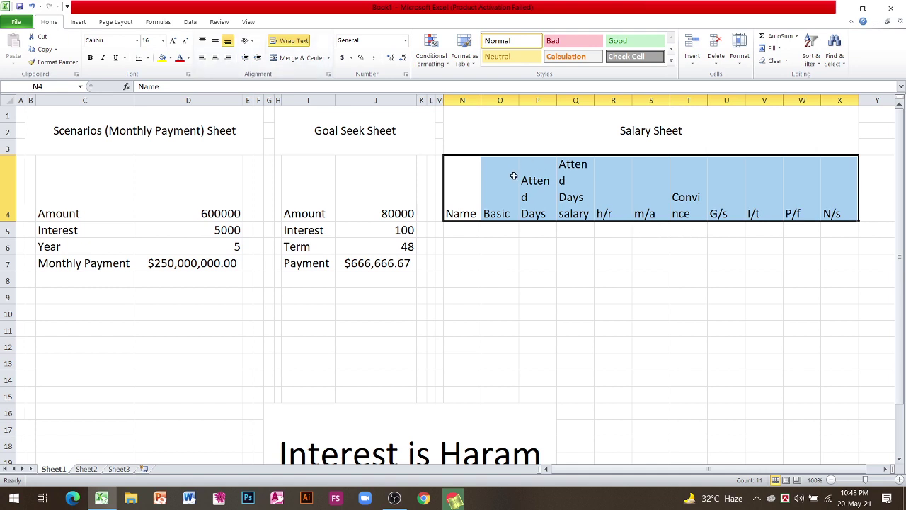
left_click(514, 175)
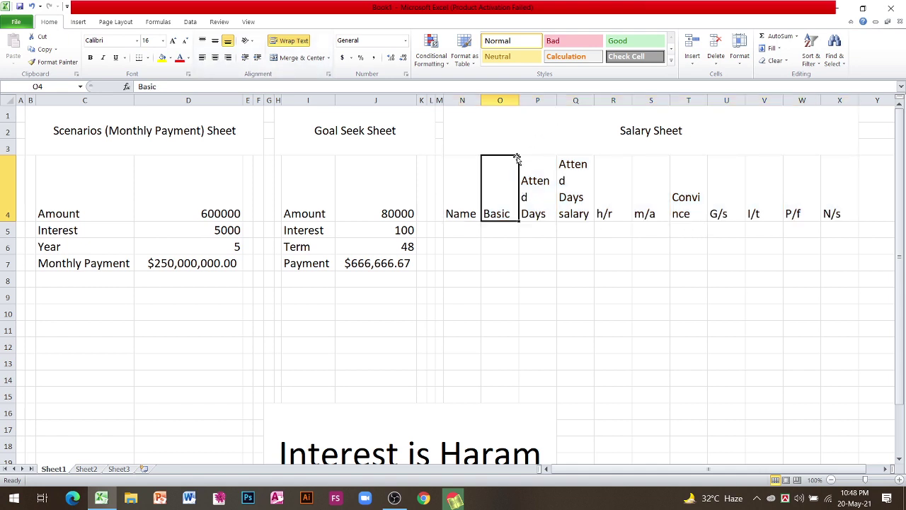
left_click_drag(518, 102, 588, 100)
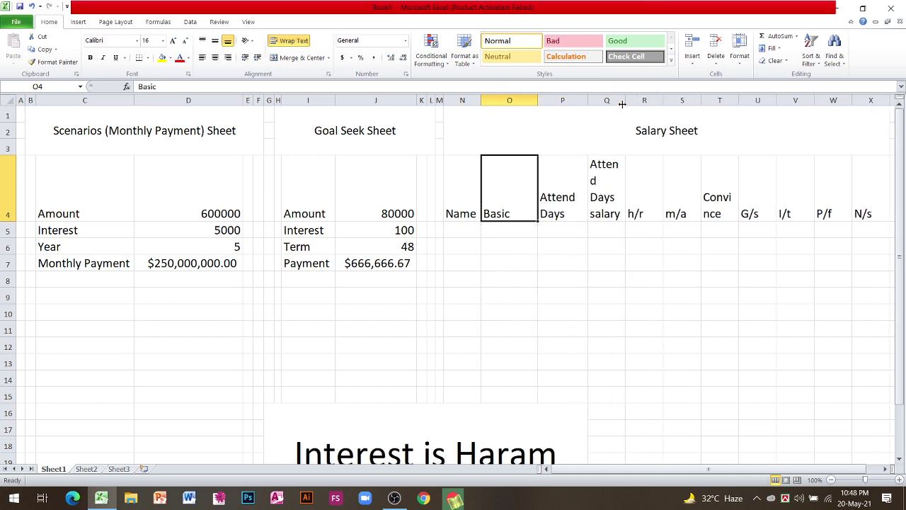
left_click_drag(588, 100, 580, 100)
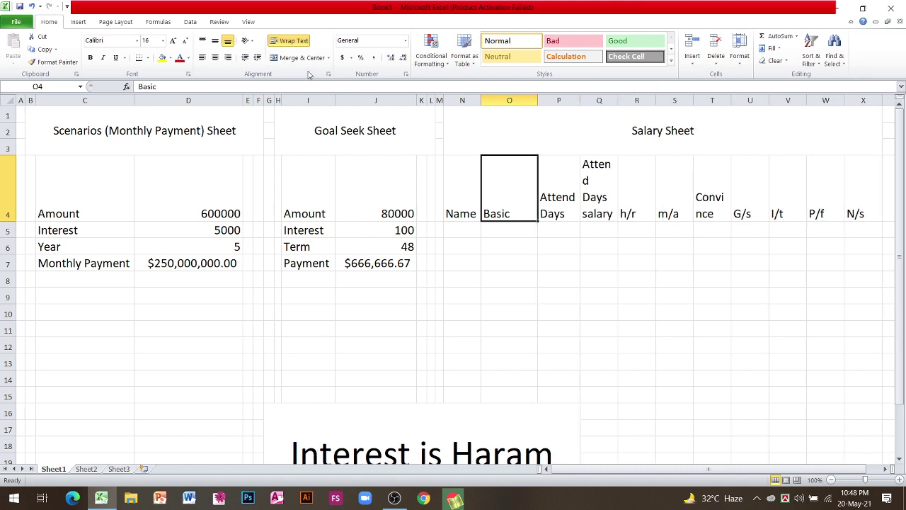
Vertically centre the header row N4:X4.
left_click(460, 165)
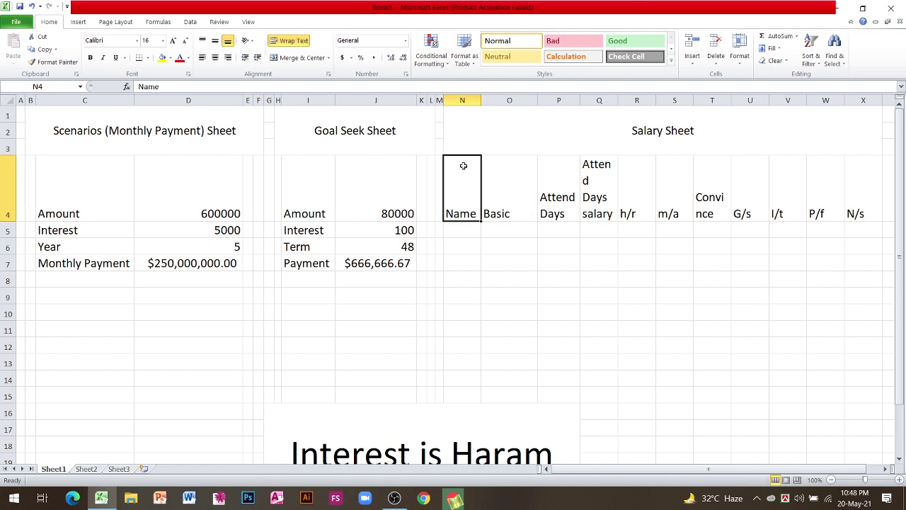
left_click(864, 202, "shift")
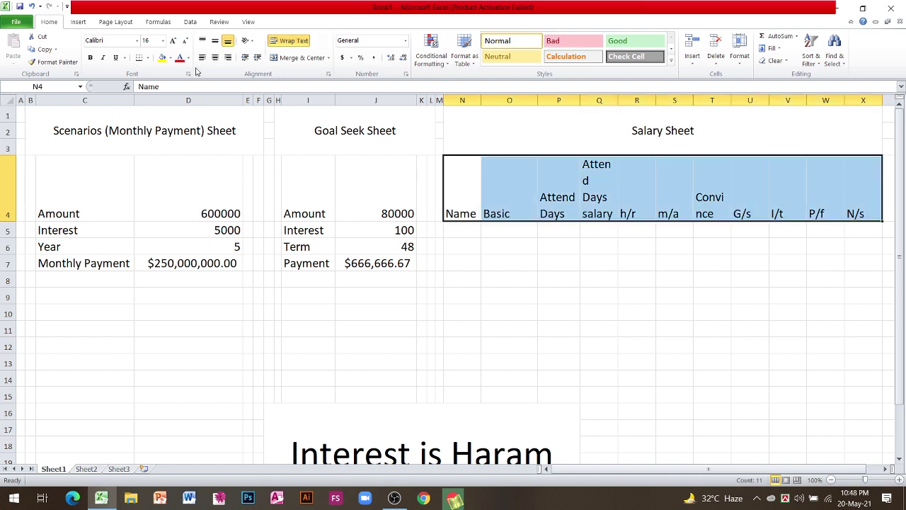
left_click(214, 41)
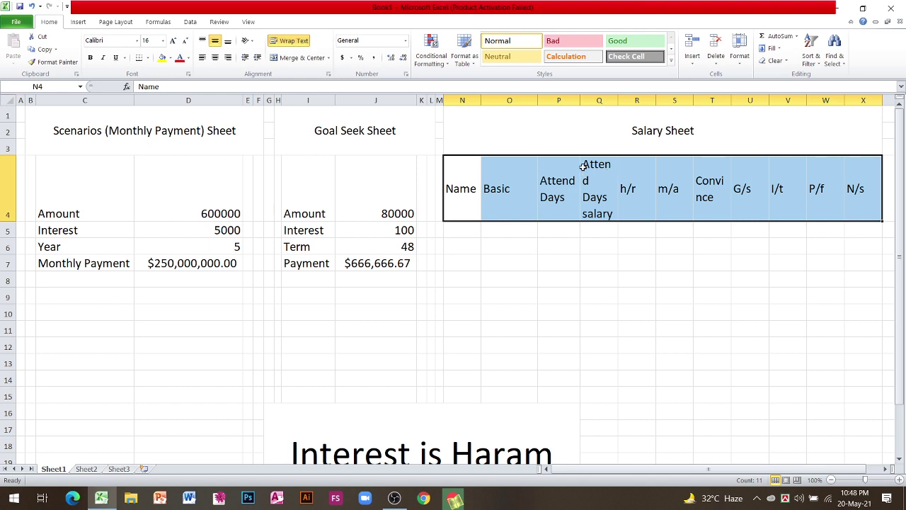
Adjust column widths for Basic, Attend Days salary, h/r, m/a, G/s and I/t.
left_click_drag(537, 100, 528, 100)
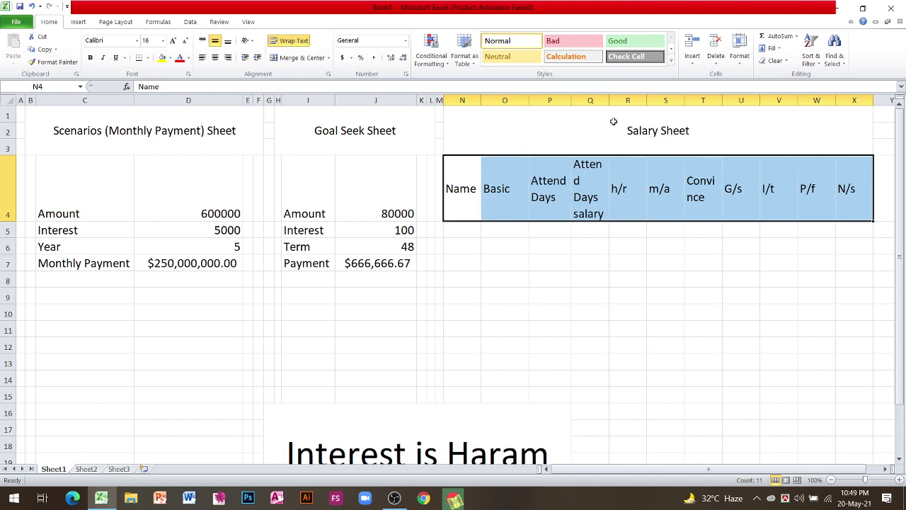
left_click_drag(608, 100, 617, 100)
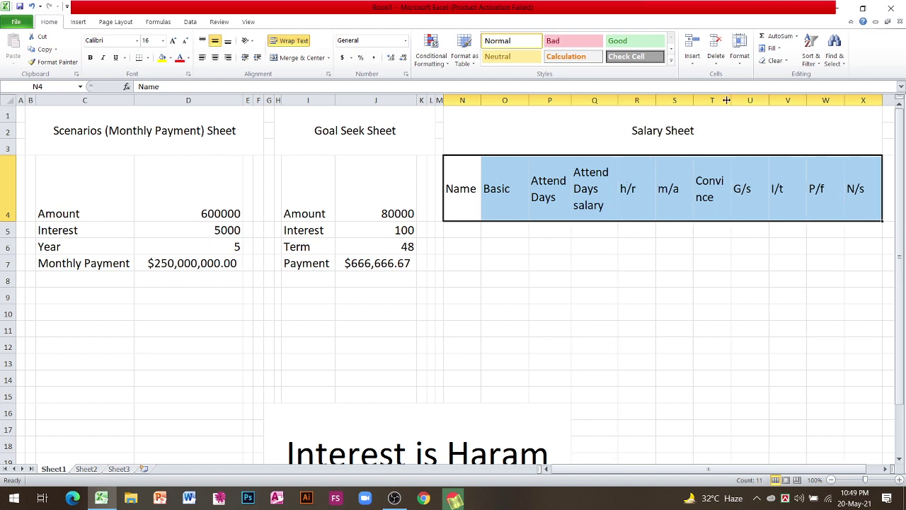
left_click_drag(694, 100, 694, 99)
mouse_move(687, 100)
left_mouse_down()
mouse_move(652, 100)
mouse_move(752, 98)
left_mouse_up()
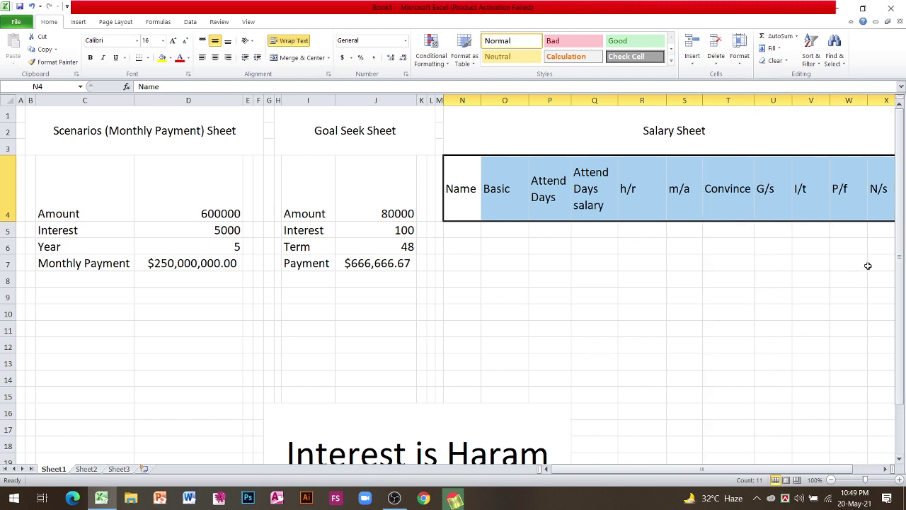
left_click_drag(902, 280, 903, 295)
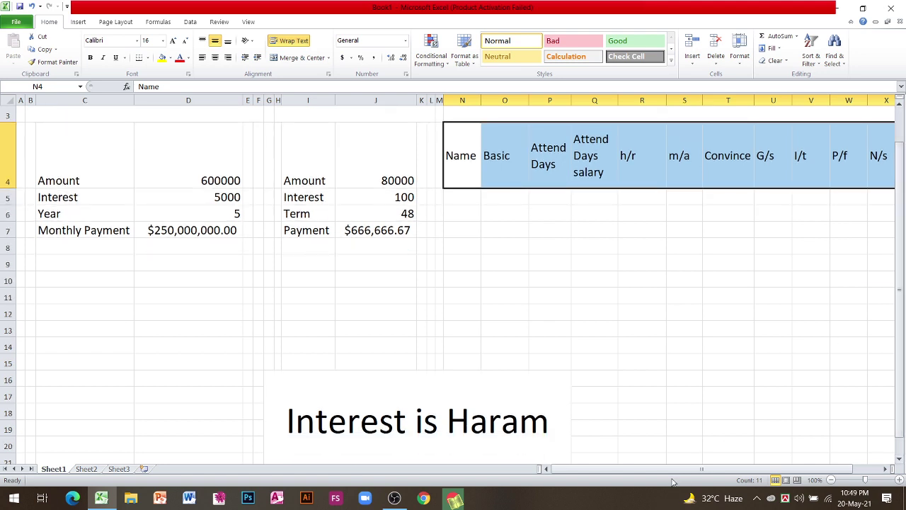
left_click_drag(676, 473, 702, 474)
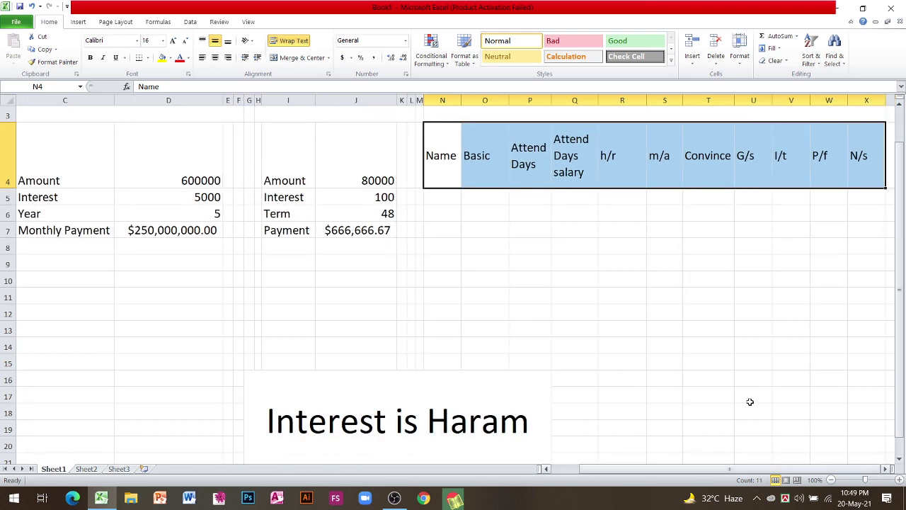
mouse_move(680, 101)
left_mouse_down()
mouse_move(690, 101)
mouse_move(657, 101)
left_mouse_up()
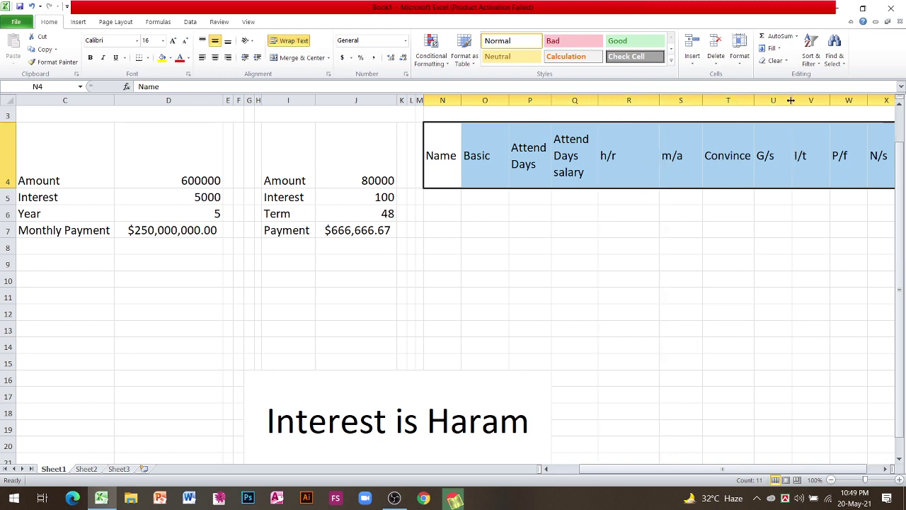
left_click_drag(792, 101, 798, 101)
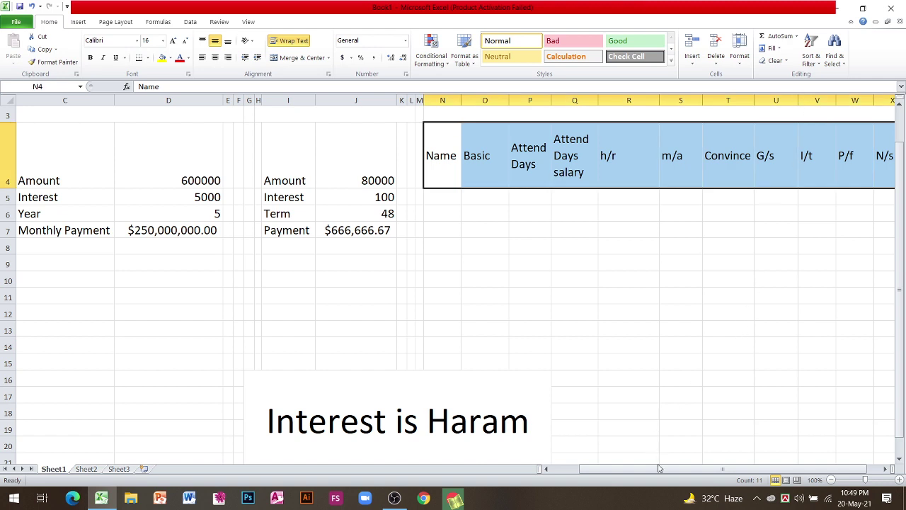
left_click_drag(693, 468, 708, 466)
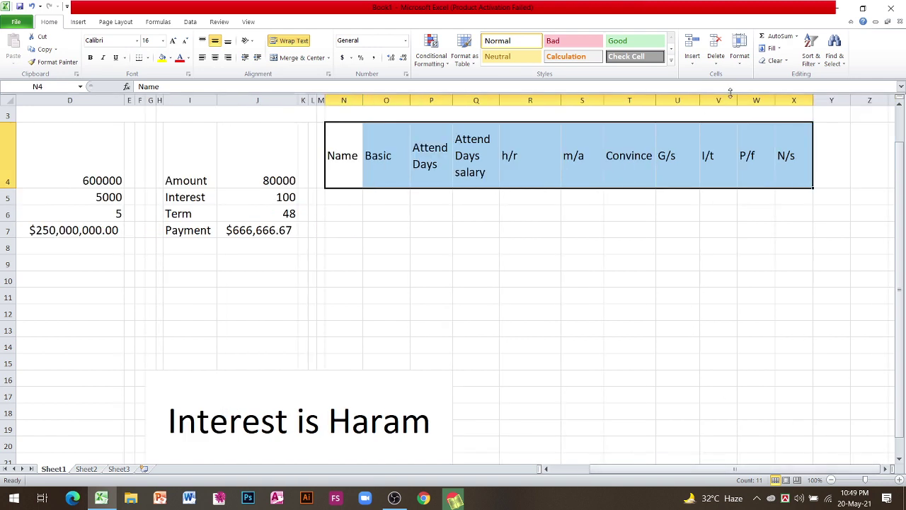
left_click_drag(737, 102, 840, 101)
Finish widening the N/s column, then select the Interest is Haram box and try moving it up.
left_click(354, 202)
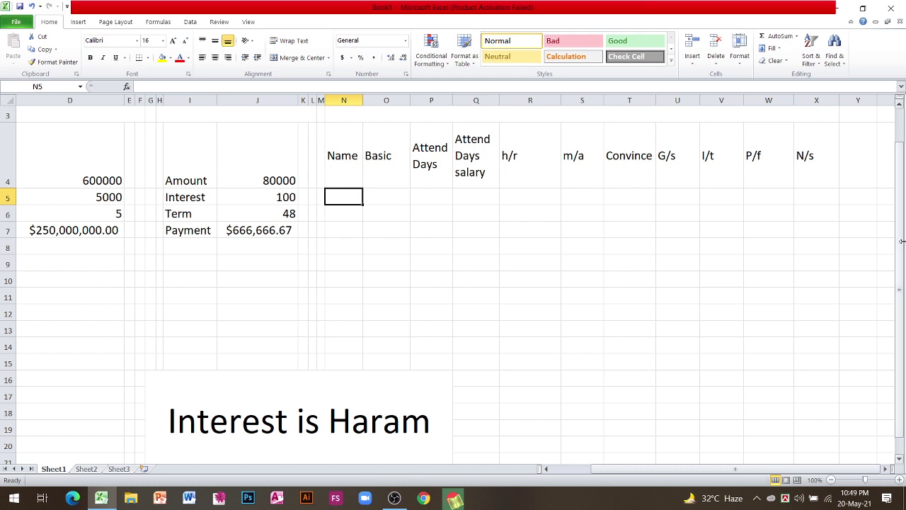
left_click_drag(902, 241, 901, 224)
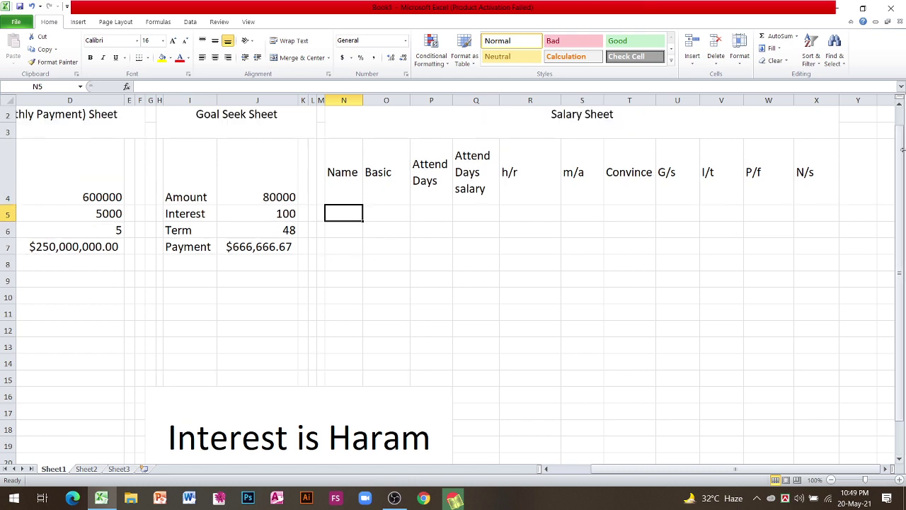
left_click_drag(902, 150, 901, 133)
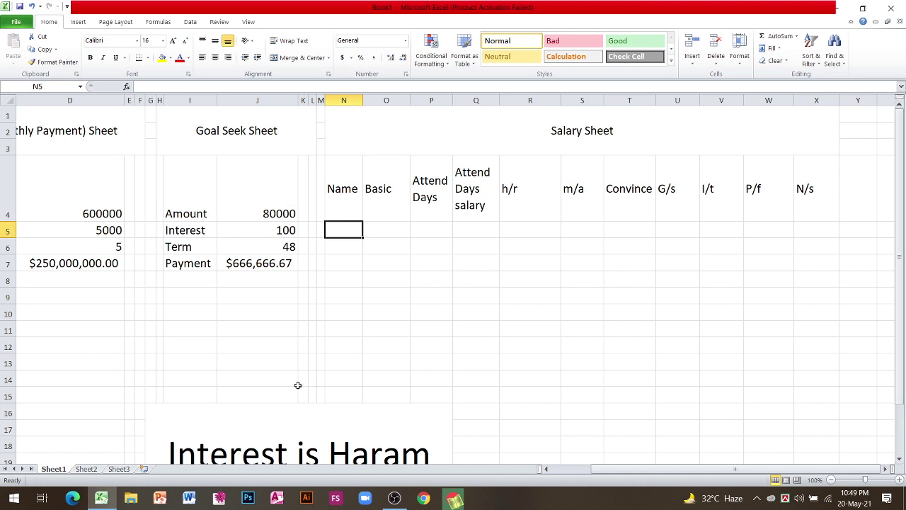
left_click(220, 449)
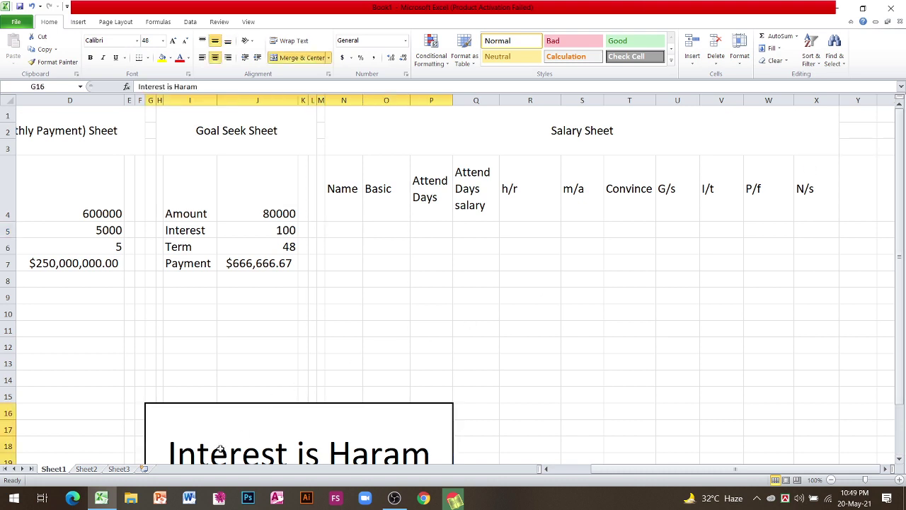
mouse_move(220, 448)
left_mouse_down()
mouse_move(223, 339)
mouse_move(218, 388)
left_mouse_up()
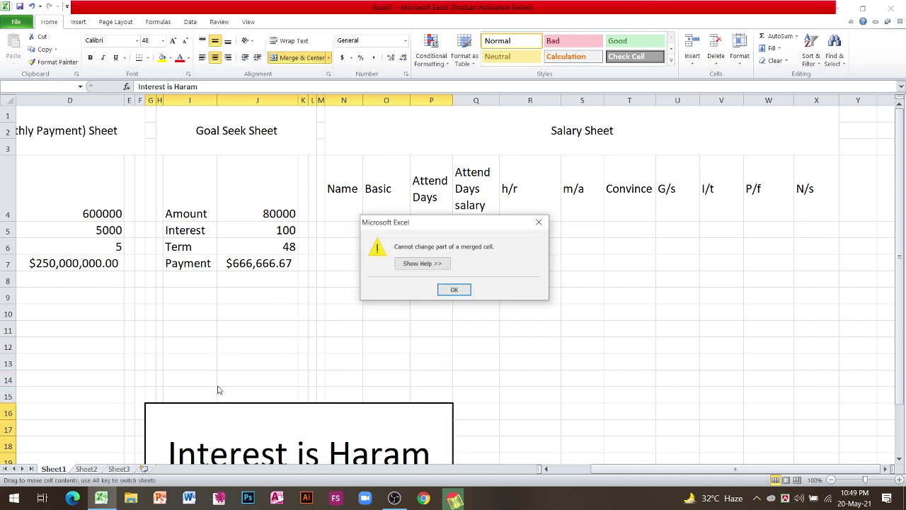
left_click(453, 289)
Move the Interest is Haram box up to G10, dismissing each merged-cell error.
left_click_drag(279, 404, 278, 358)
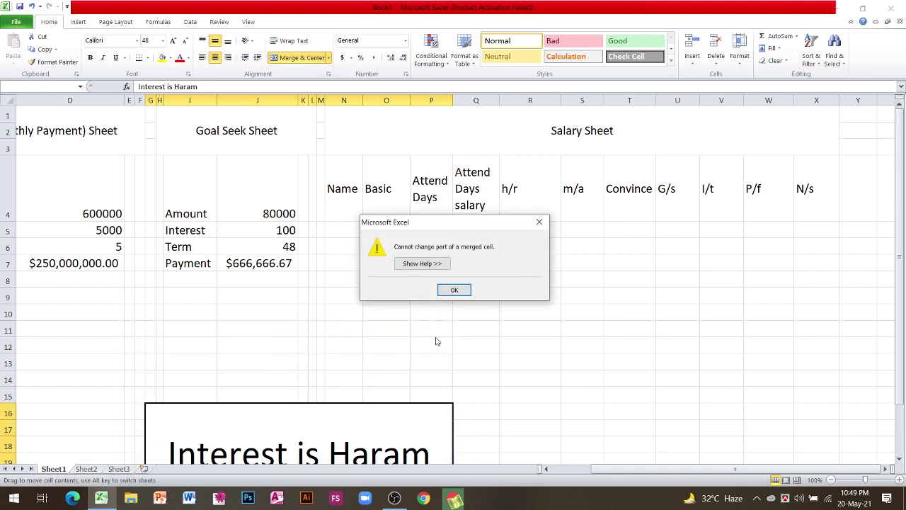
left_click(448, 291)
left_click(431, 345)
left_click(399, 433)
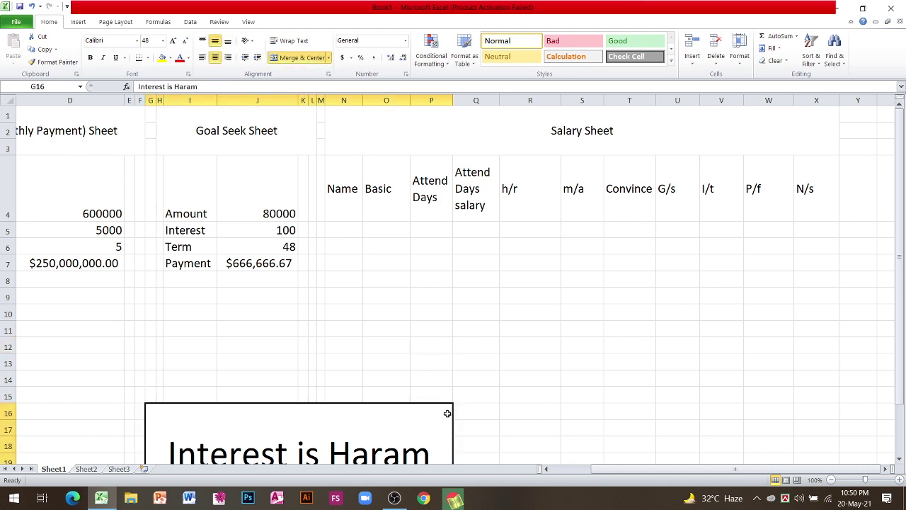
left_click_drag(453, 411, 458, 337)
left_click(454, 290)
left_click_drag(453, 411, 453, 317)
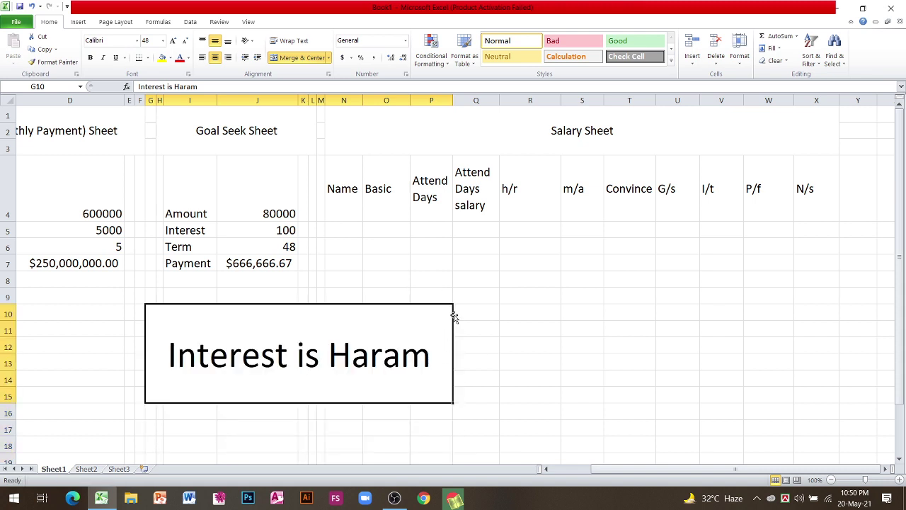
left_click_drag(452, 315, 517, 317)
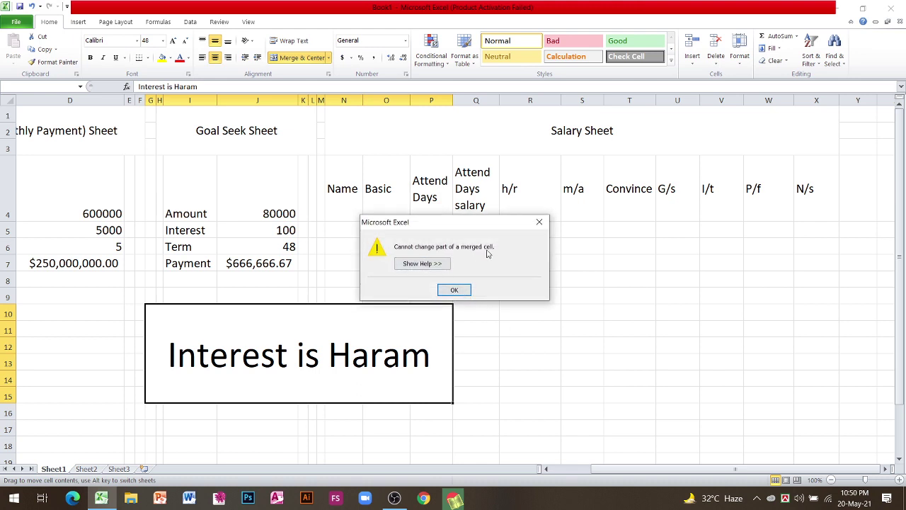
left_click(538, 221)
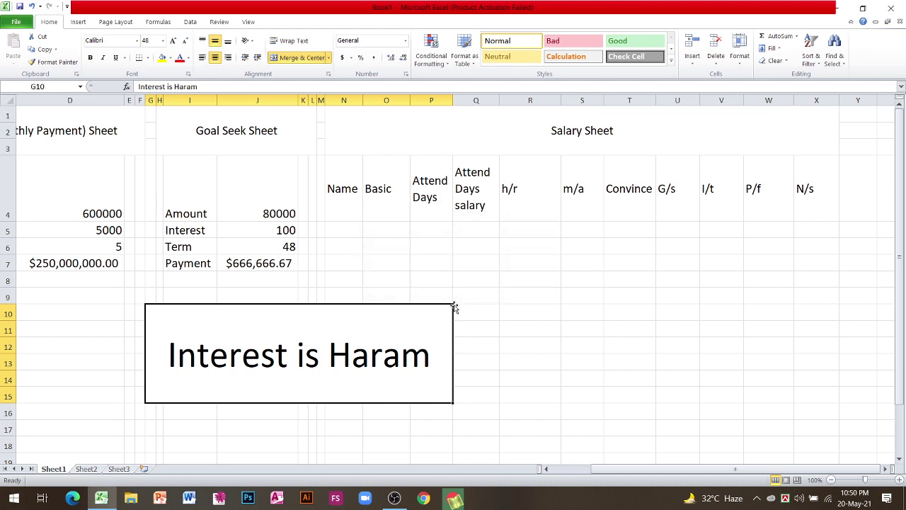
left_click_drag(454, 309, 519, 307)
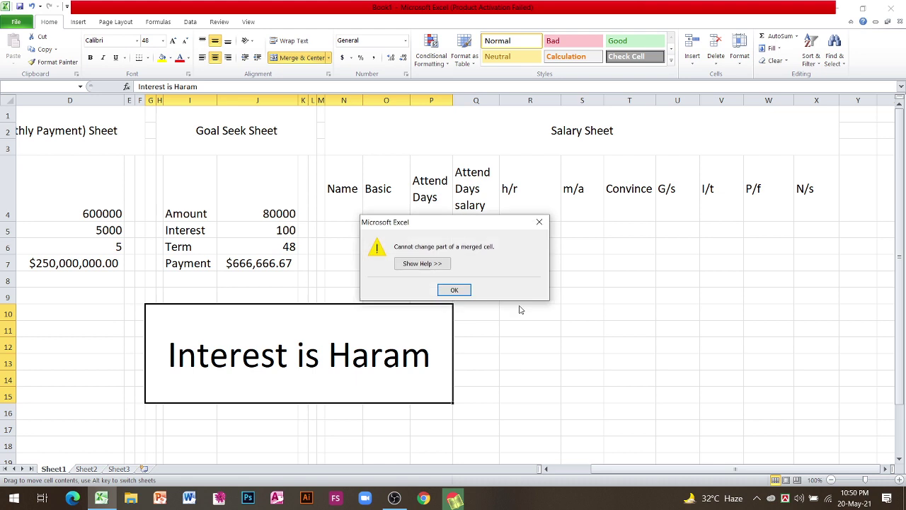
left_click(457, 290)
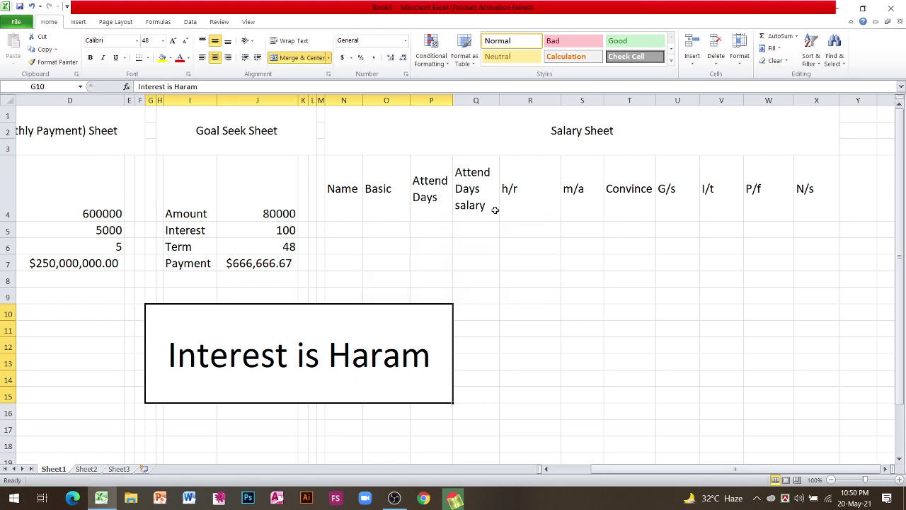
Enter the names A, B and C in N5:N7.
left_click(337, 233)
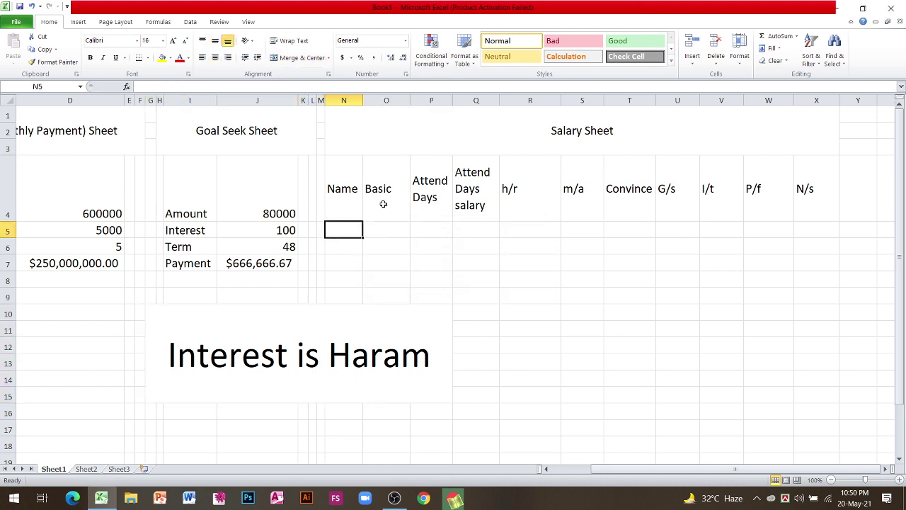
type("A")
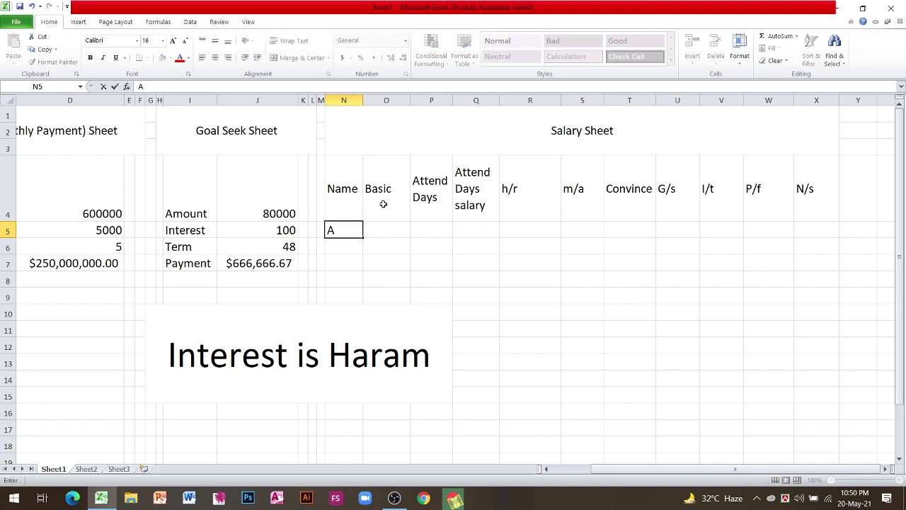
key("Return")
type("B")
key("Return")
type("C")
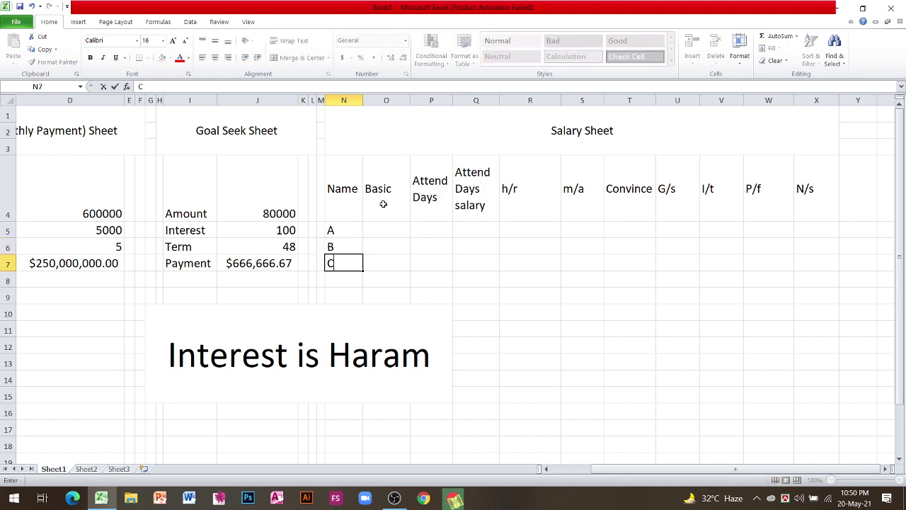
key("Tab")
Enter Basic pay 5000, 15000 and 9000 in O5:O7.
key("Up")
key("Up")
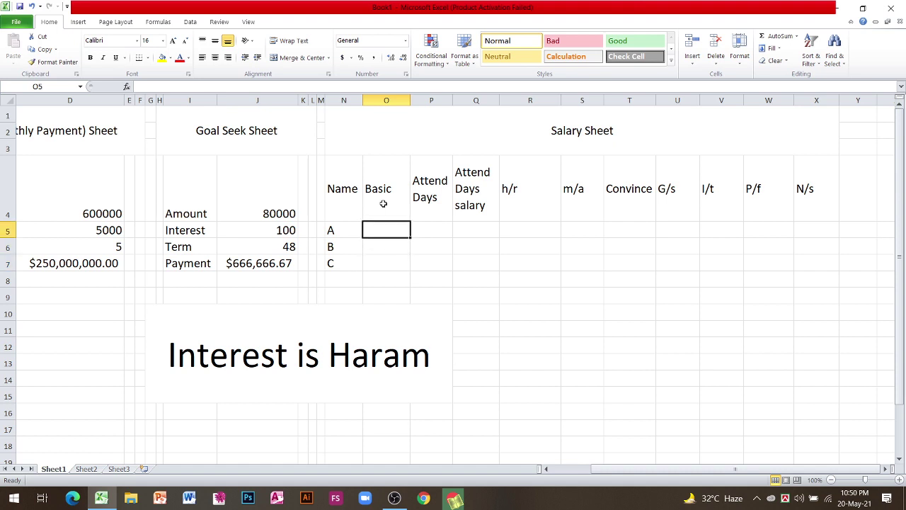
type("5000")
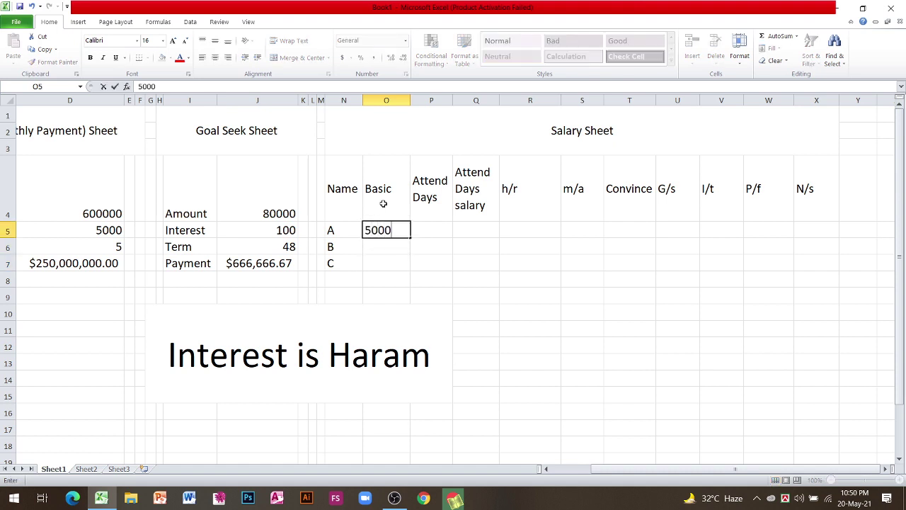
key("Return")
type("150")
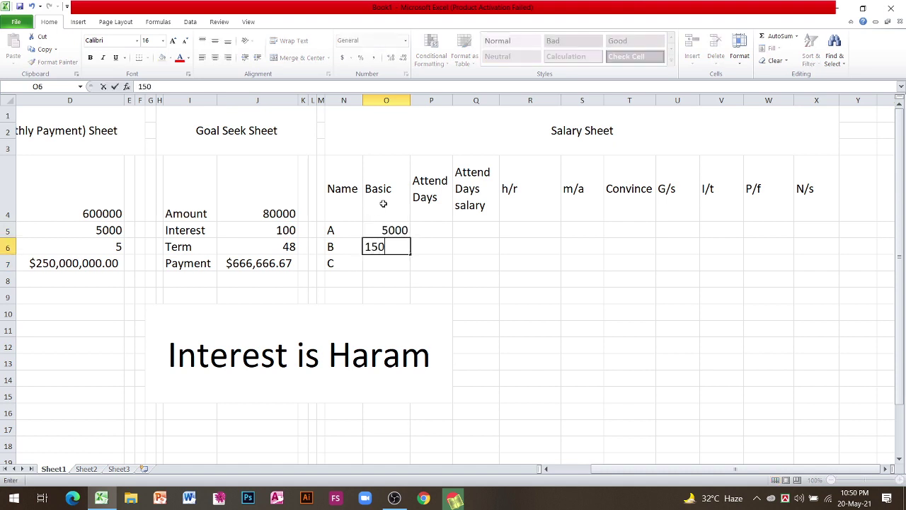
type("00")
key("Return")
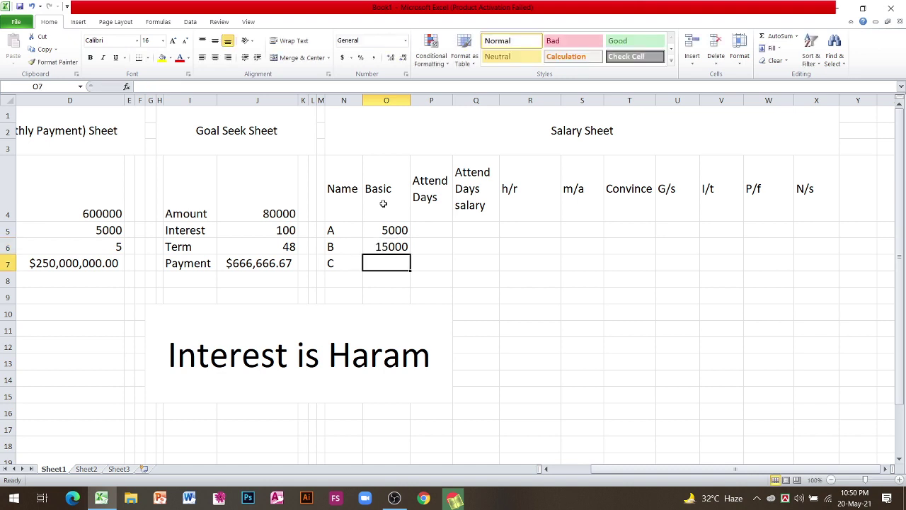
type("9000")
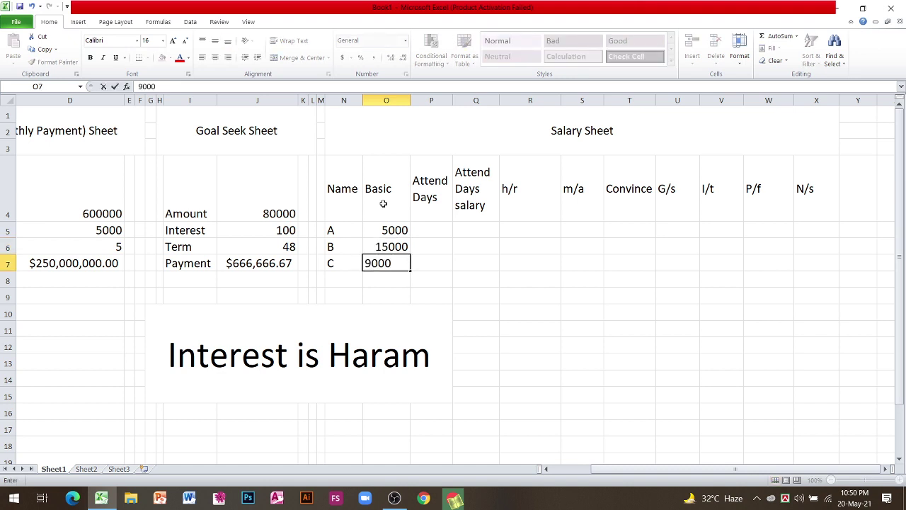
Enter attend days 28, 30 and 27 in P5:P7.
left_click(439, 230)
type("2")
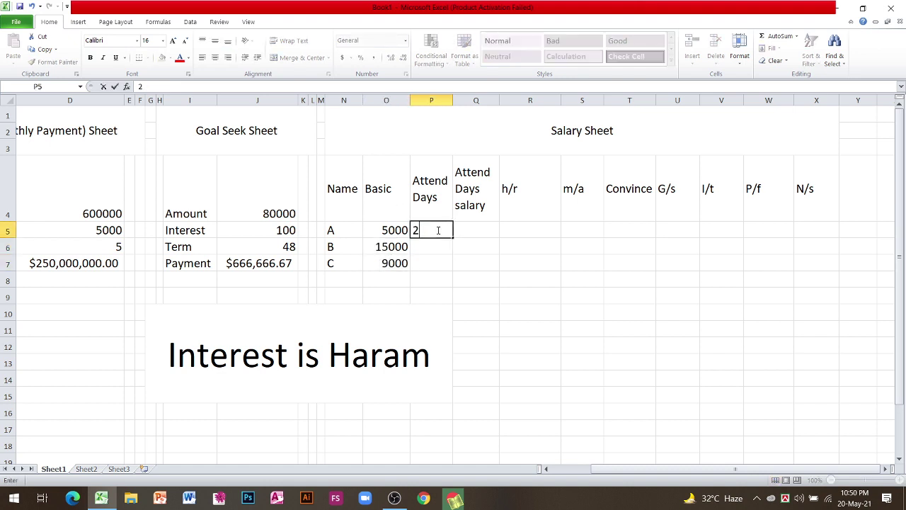
type("8")
key("Return")
type("30")
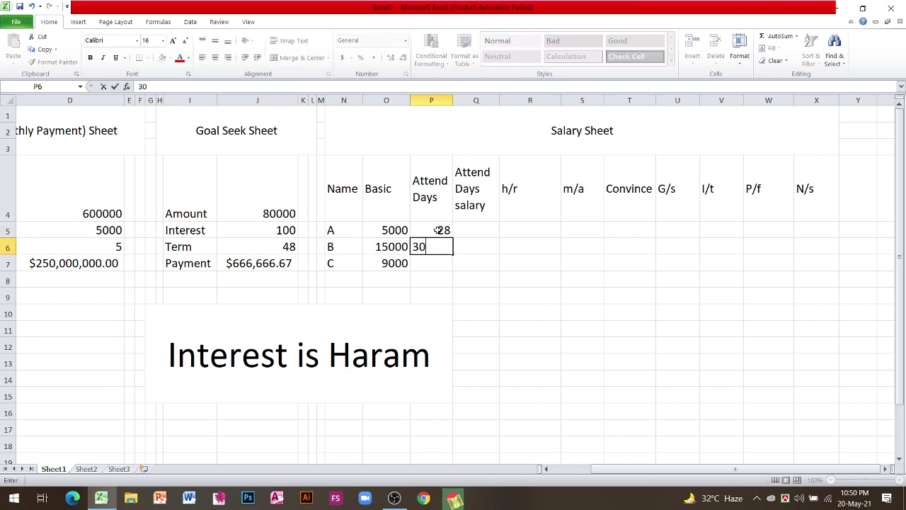
key("Return")
type("27")
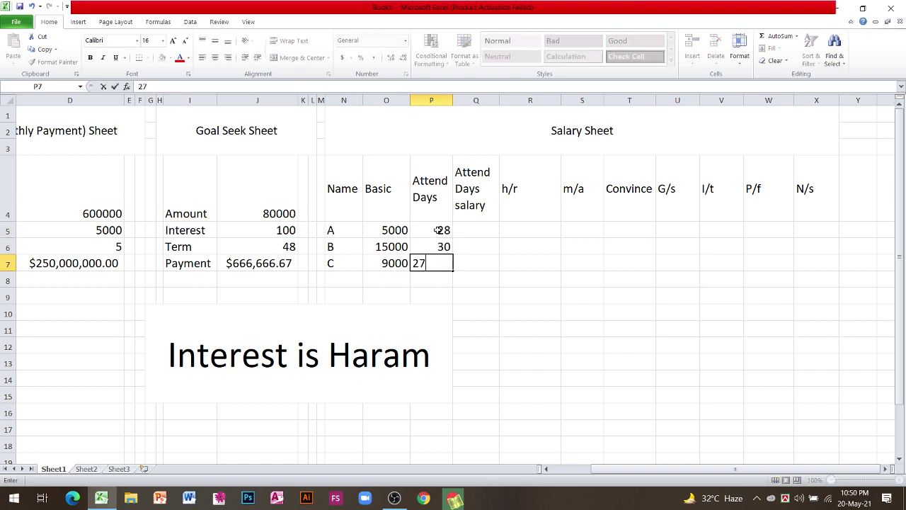
key("Tab")
key("Up")
key("Up")
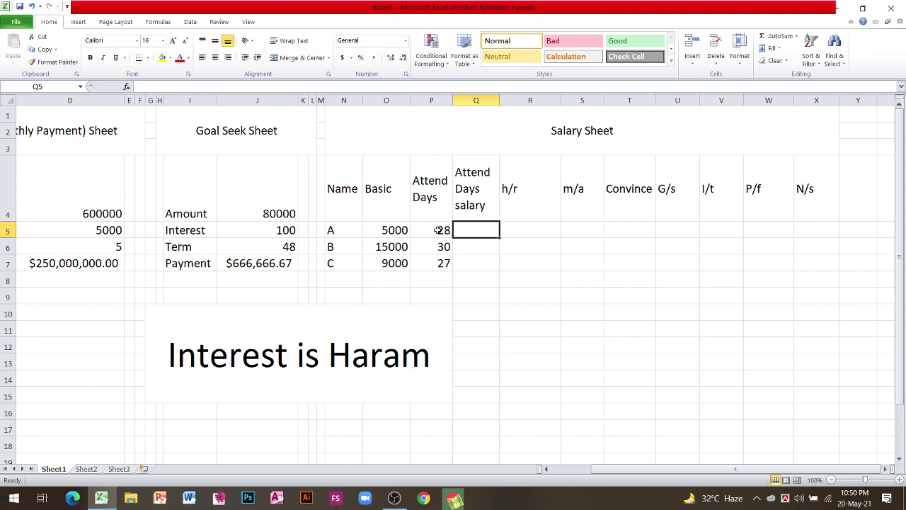
Enter =O5/30*P5 in Q5 and fill it down to Q7, giving 4666.7, 15000 and 8100.
type("=")
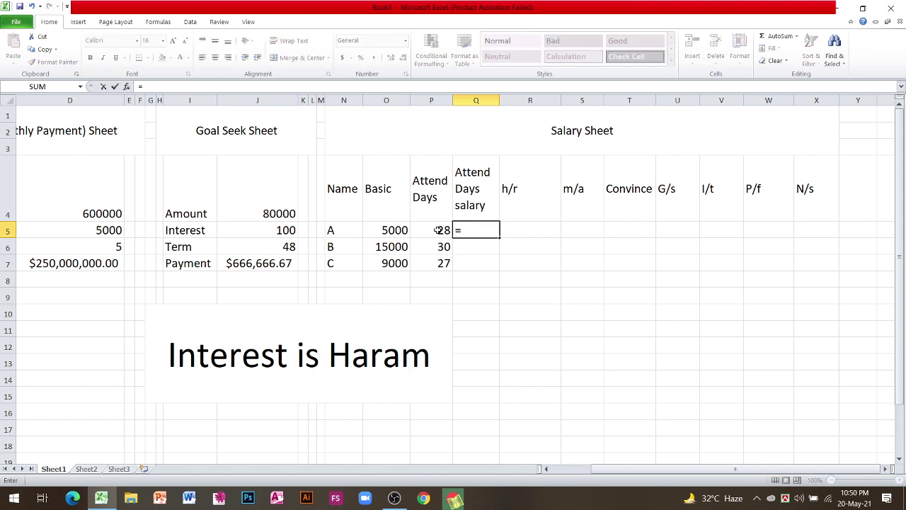
left_click(390, 232)
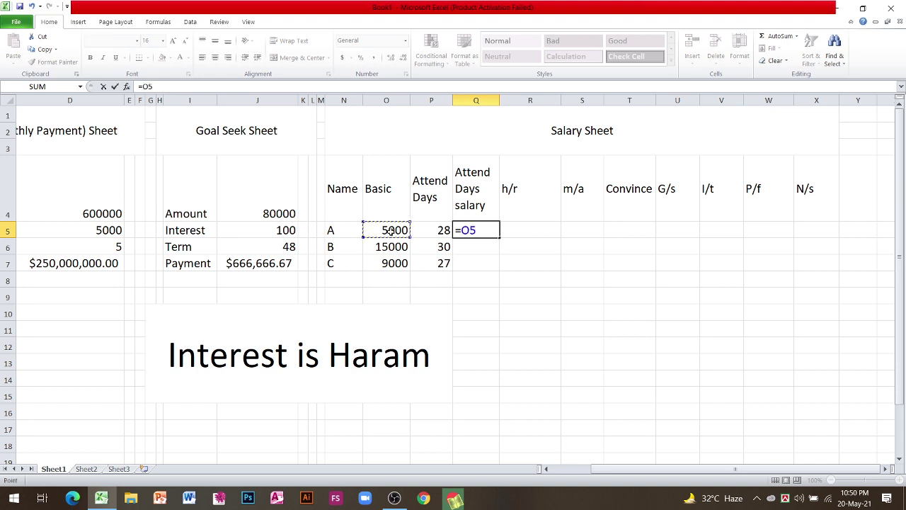
type("/")
type("30")
type("*")
left_click(424, 233)
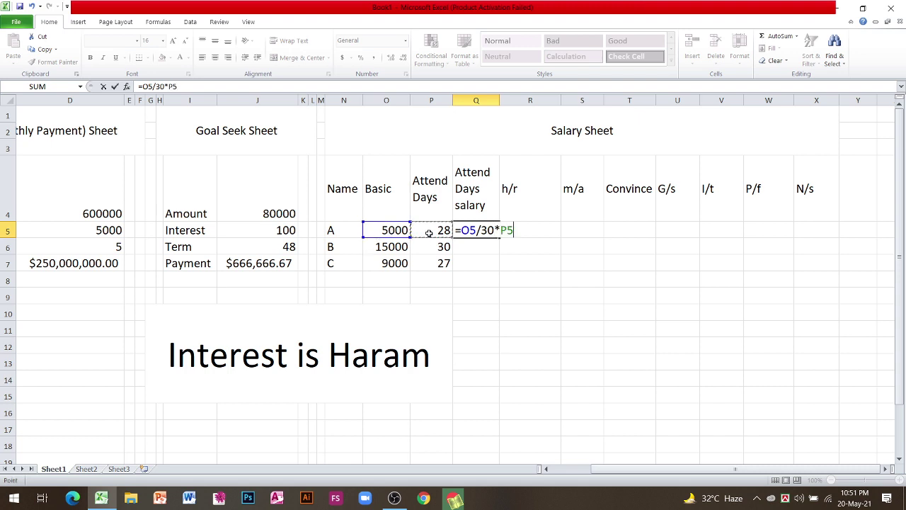
key("Return")
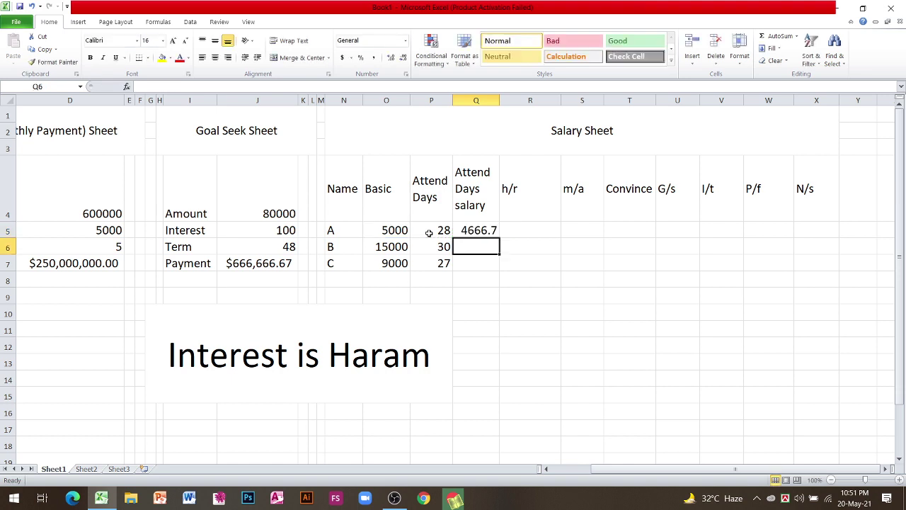
left_click(489, 234)
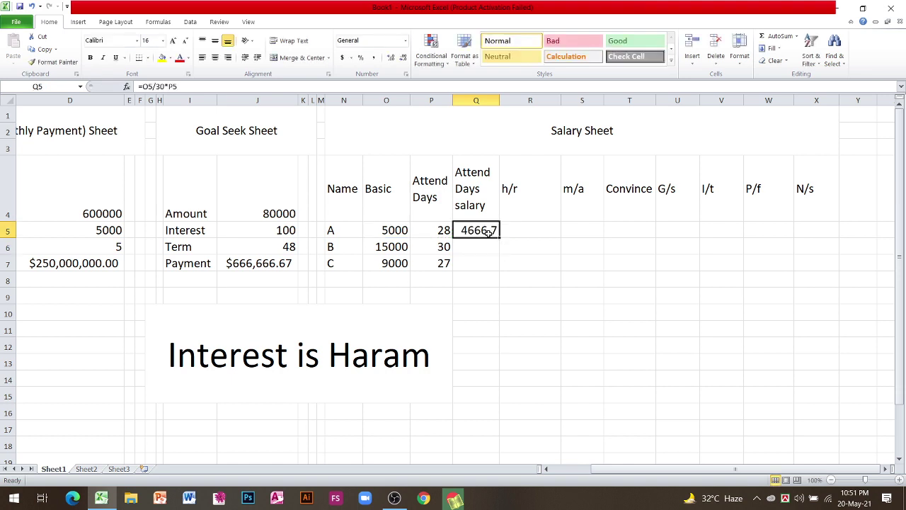
left_click_drag(499, 237, 499, 269)
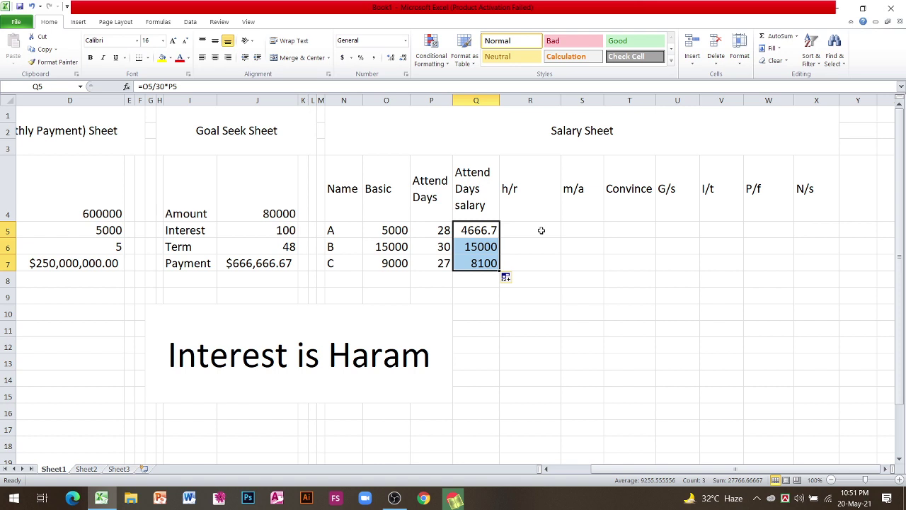
left_click(540, 230)
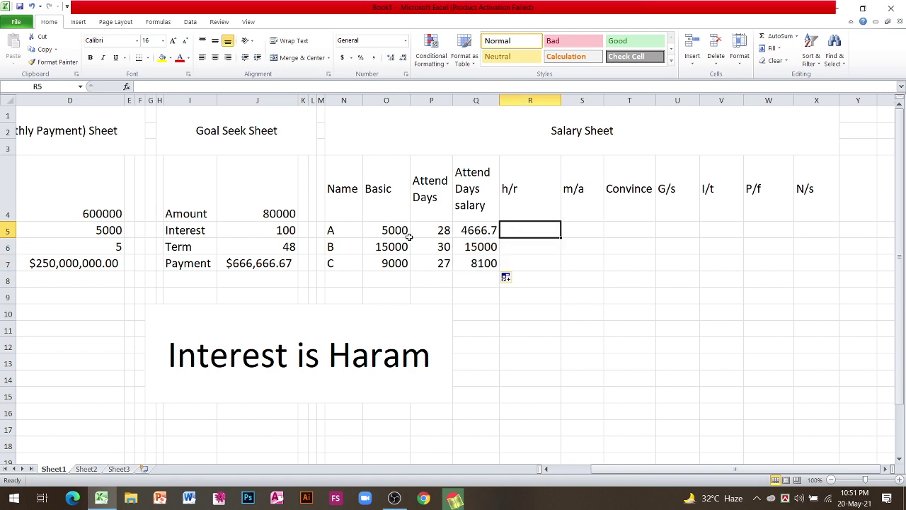
Try =O5*15% in R5, fill it down, then undo it.
type("=")
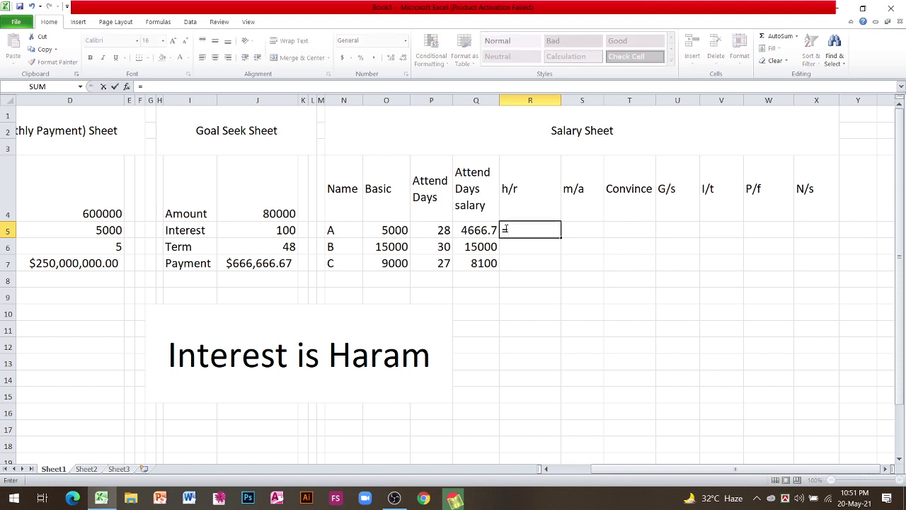
left_click(387, 227)
type("*")
type("15")
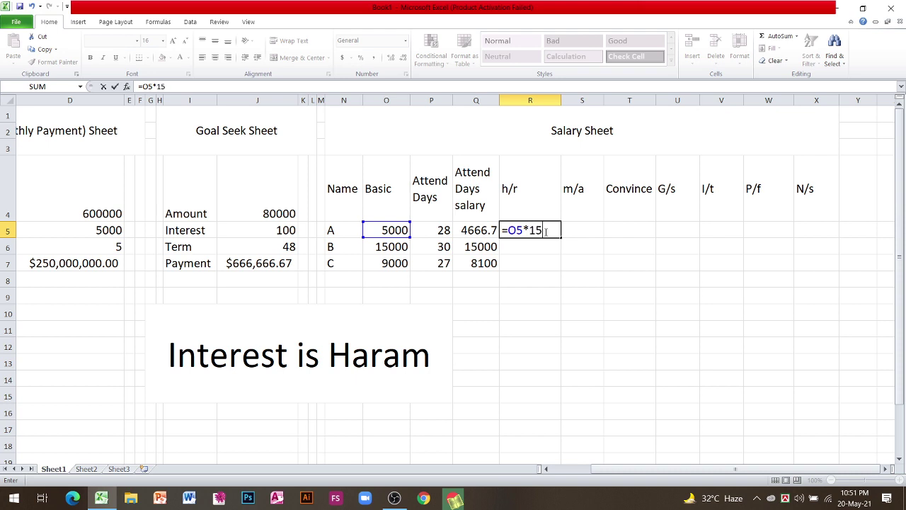
type("%")
key("Return")
left_click(545, 230)
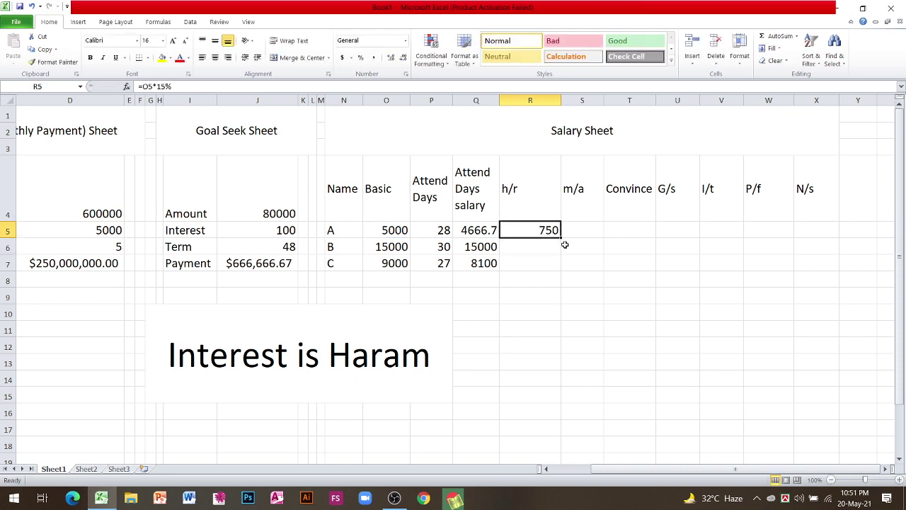
left_click_drag(561, 238, 558, 267)
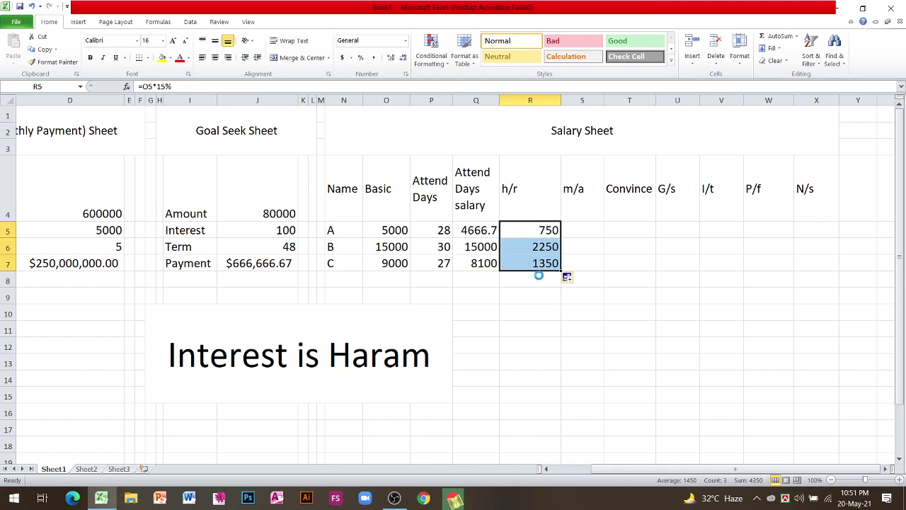
key("ctrl+z")
key("ctrl+z")
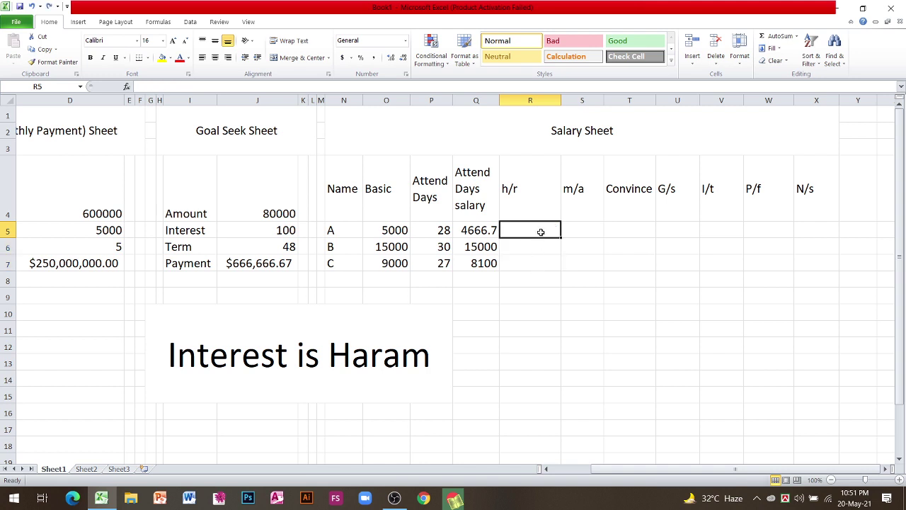
Enter =O5*30% in R5 and fill it down to R7 for 1500, 4500 and 2700.
type("=")
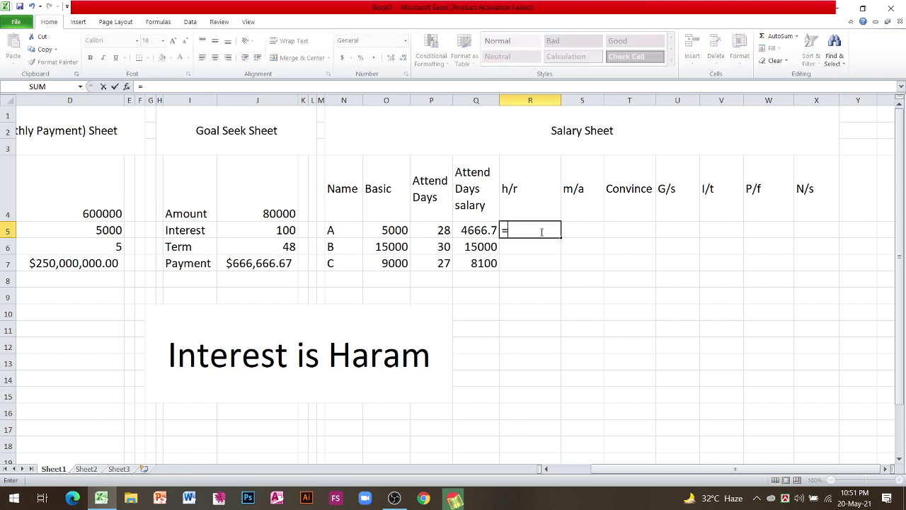
left_click(388, 235)
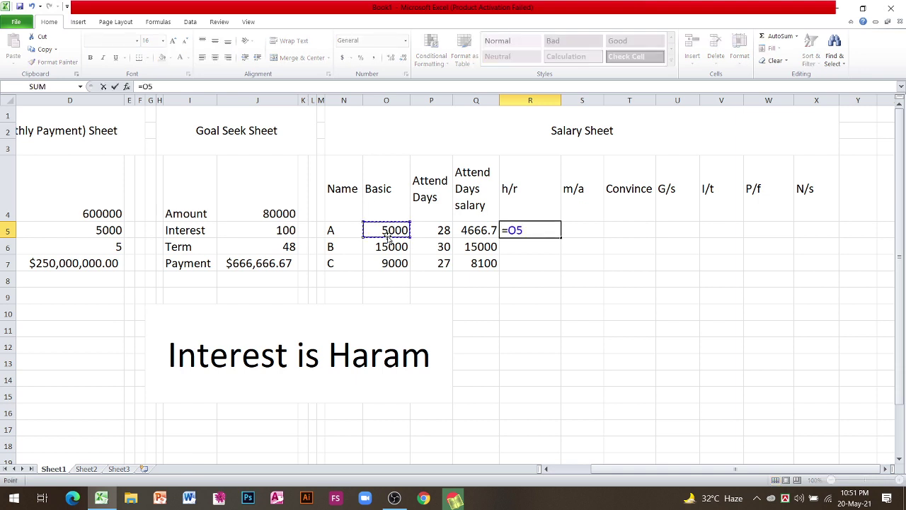
type("*30")
type("%")
key("Return")
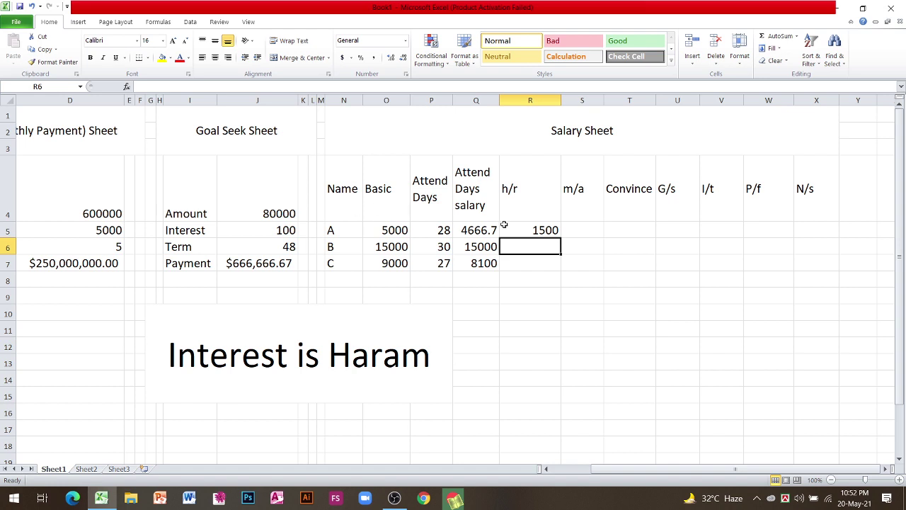
left_click(544, 233)
left_click_drag(561, 239, 559, 268)
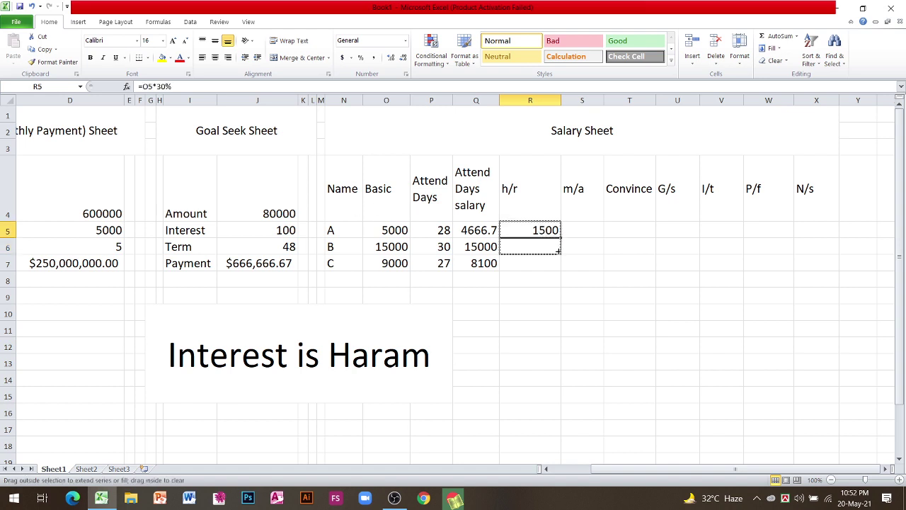
left_click(583, 227)
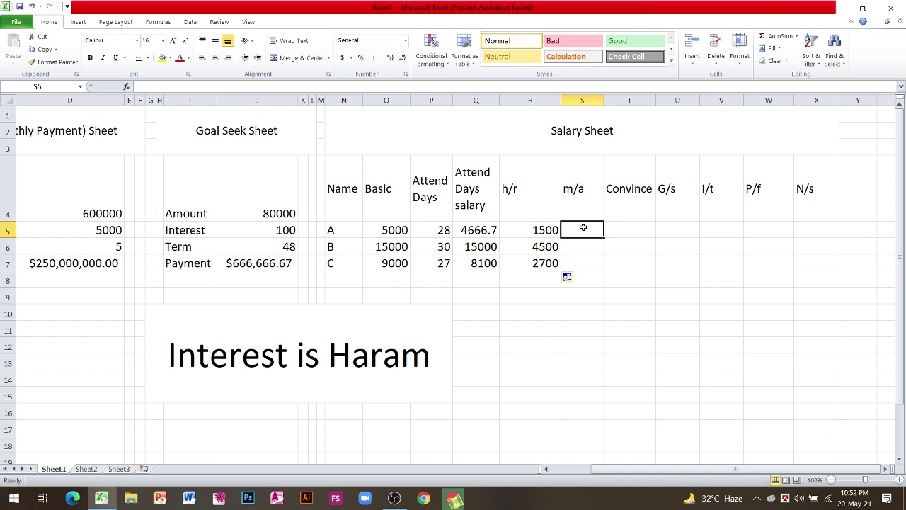
Enter =O5*5% for m/a in S5 and fill it down to S7 (250, 750, 450).
type("=")
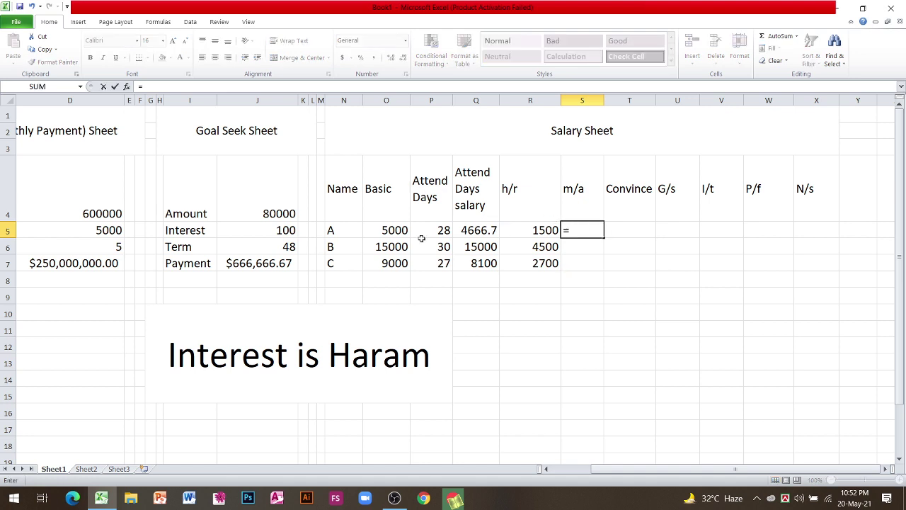
left_click(396, 231)
type("*")
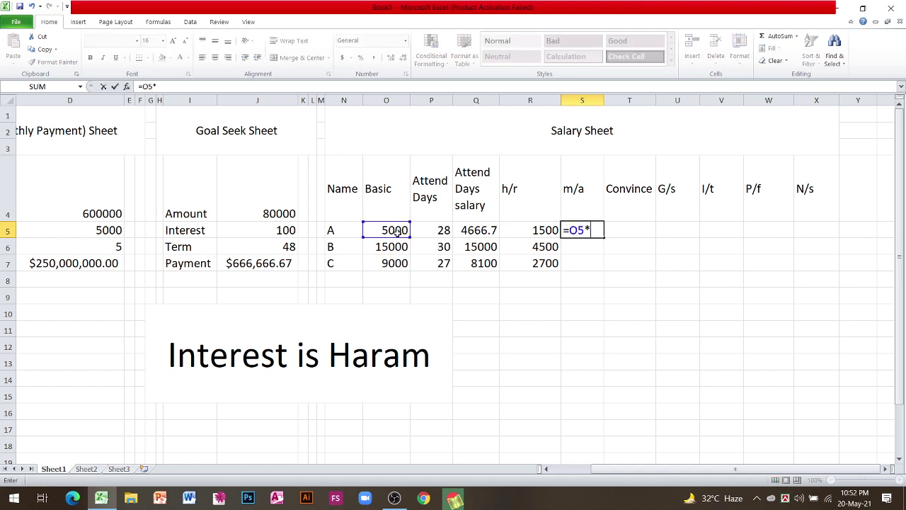
type("5")
type("2")
type("%")
left_click(597, 229)
key("BackSpace")
type("5")
key("Return")
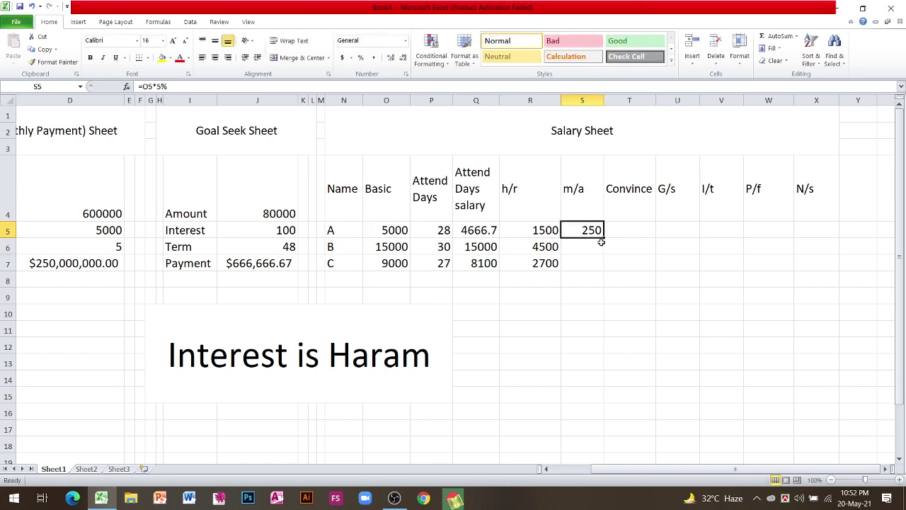
left_click_drag(604, 237, 604, 264)
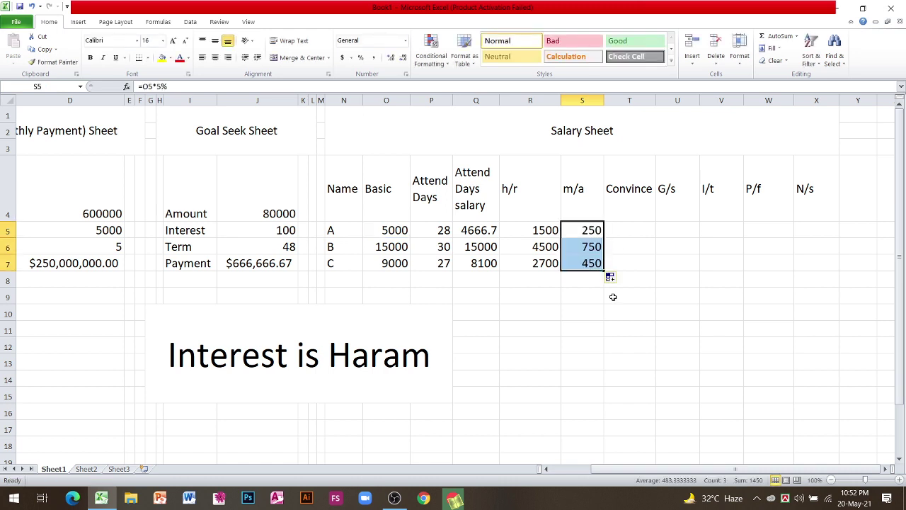
Enter =O5*2% for Convince in T5 and fill it down to T7 (100, 300, 180).
left_click(634, 233)
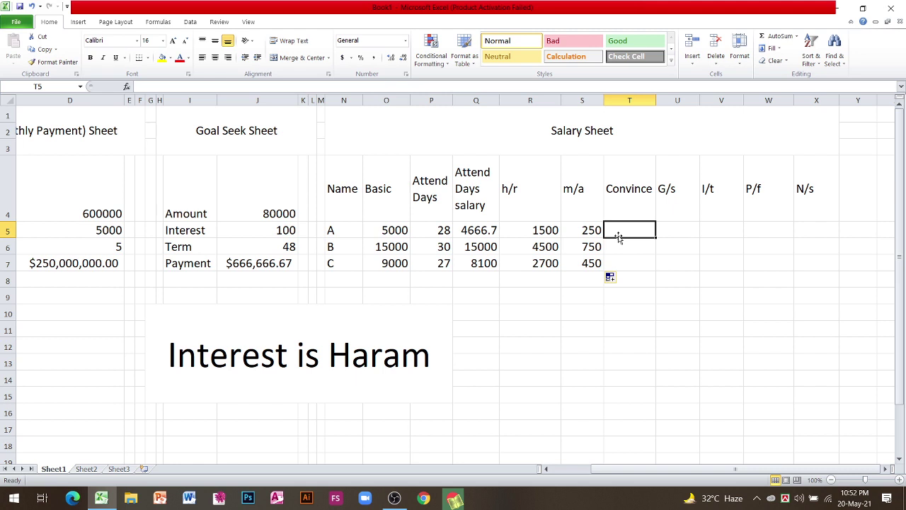
type("=")
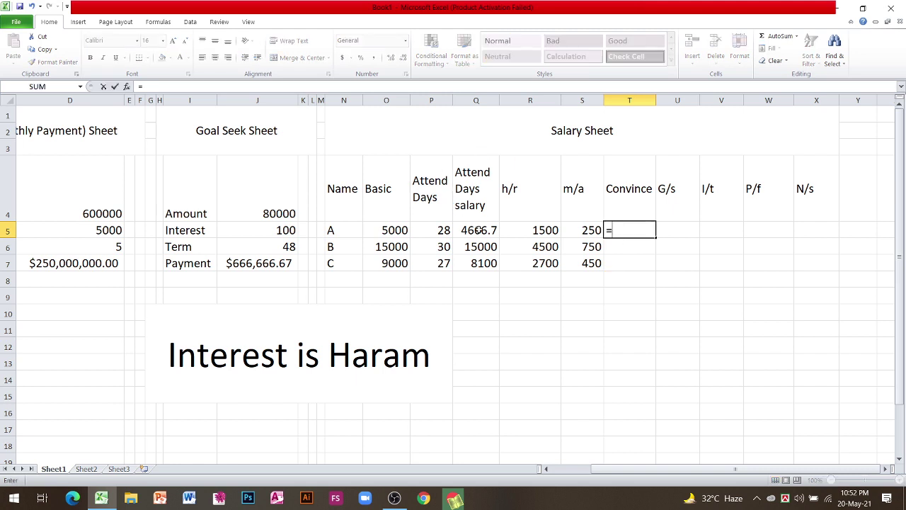
left_click(384, 229)
type("*")
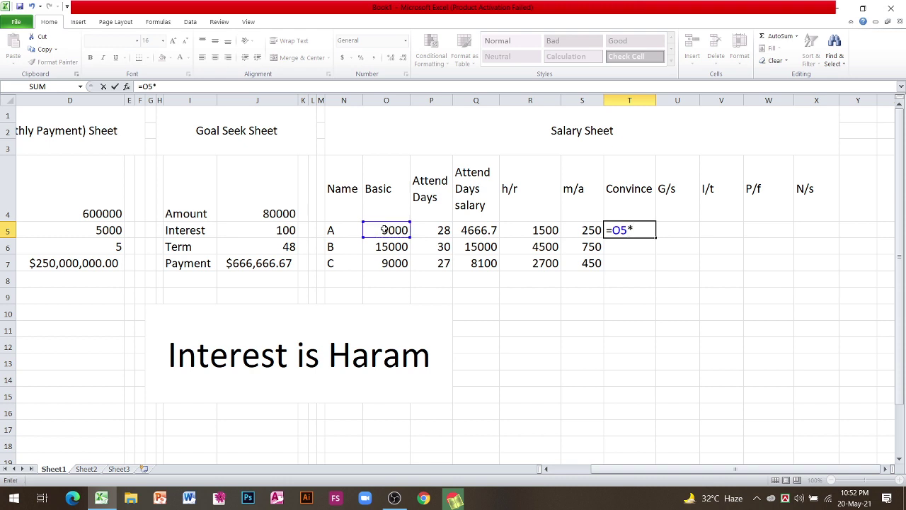
type("2")
type("%")
key("Return")
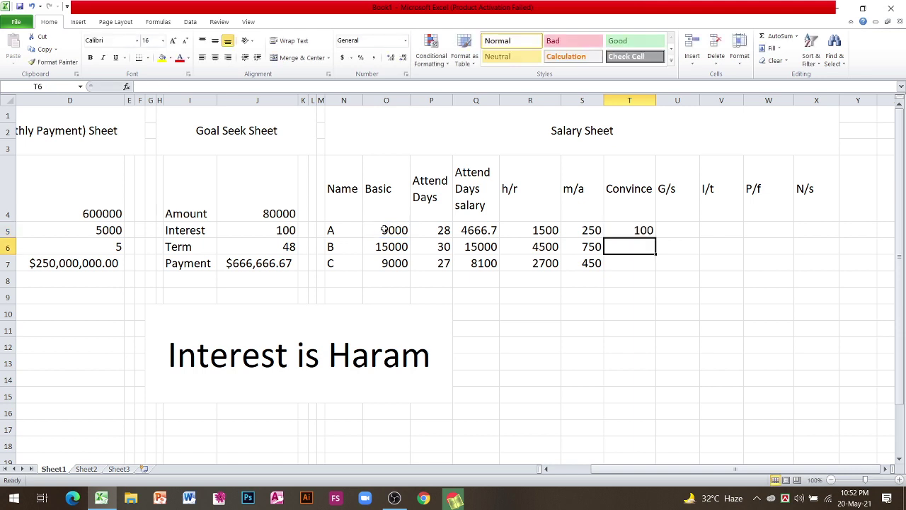
left_click(623, 232)
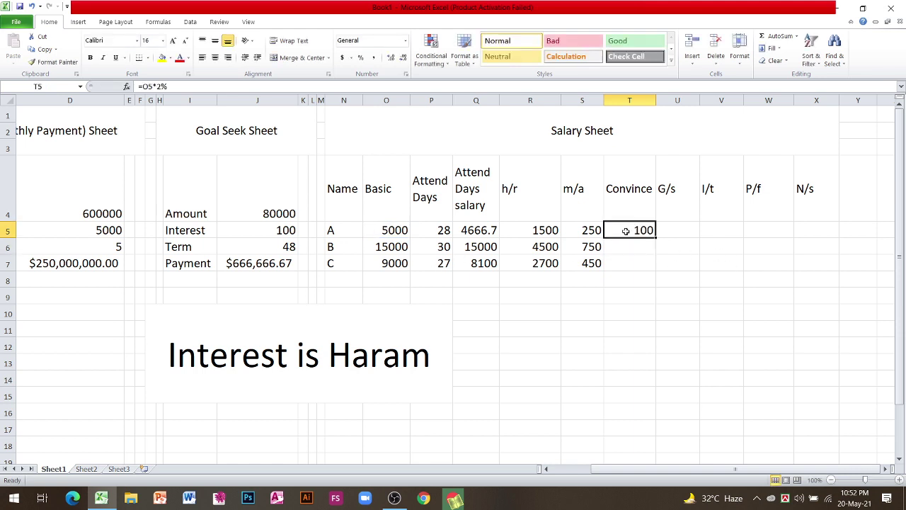
left_click_drag(653, 242, 649, 273)
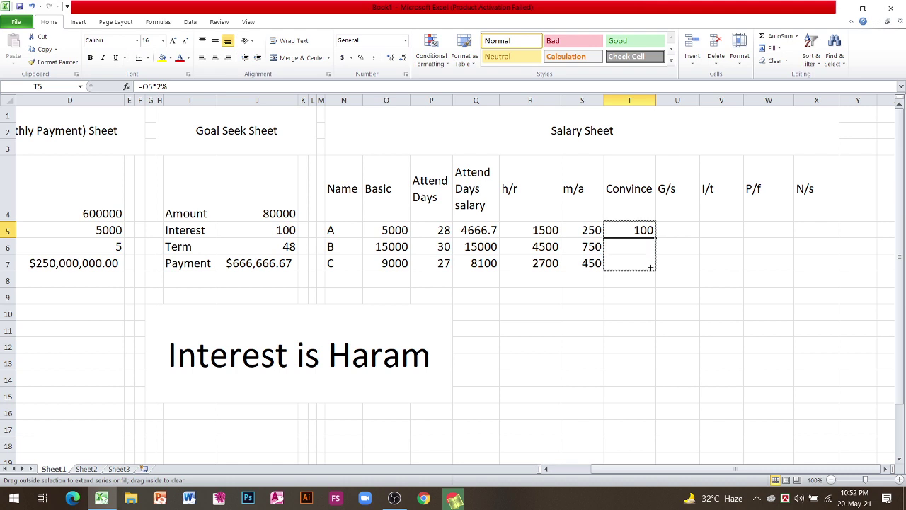
left_click(674, 229)
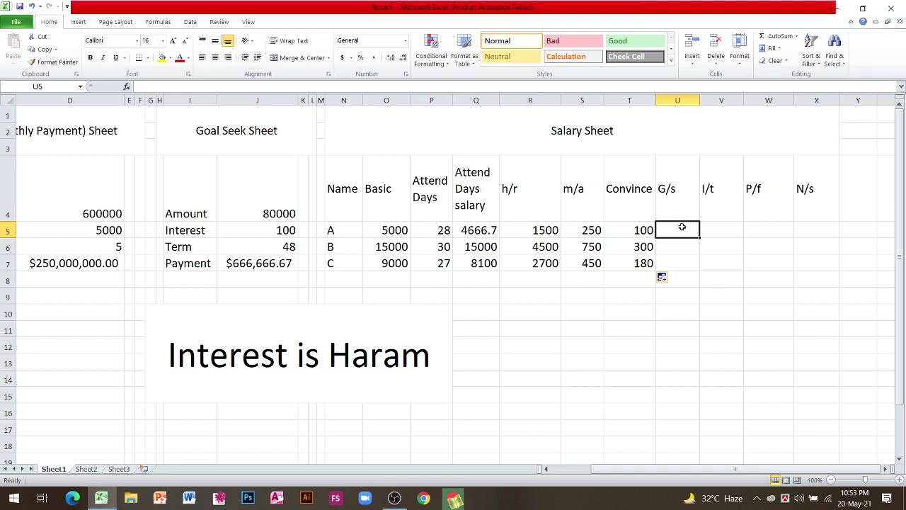
Commit a lone '=' in U5, then clear U5 to restart the G/s formula.
type("=")
key("Tab")
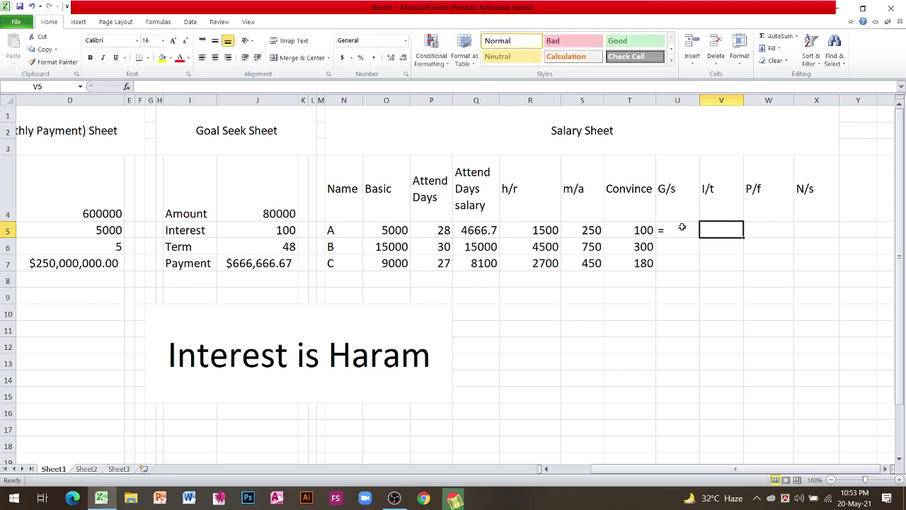
left_click(682, 227)
key("BackSpace")
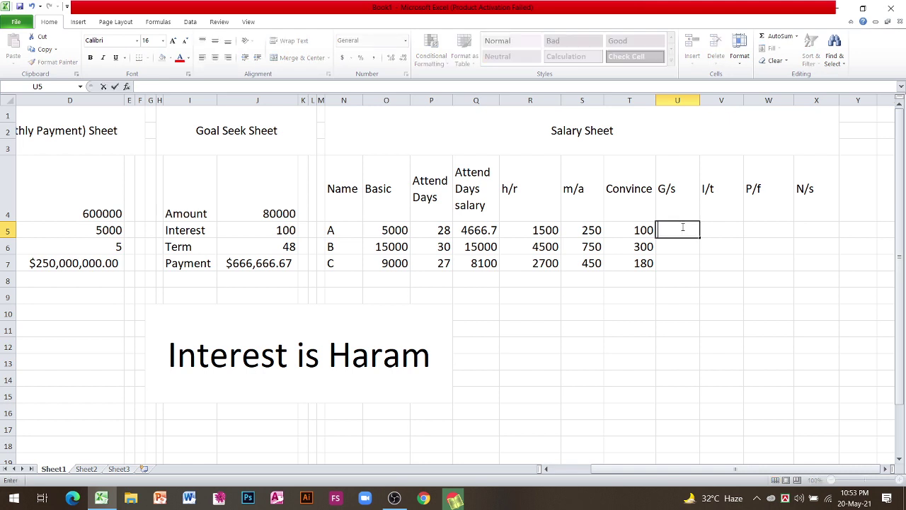
Submit =(Q5:T5 in U5 and dismiss the correction and missing-parenthesis prompts.
type("=")
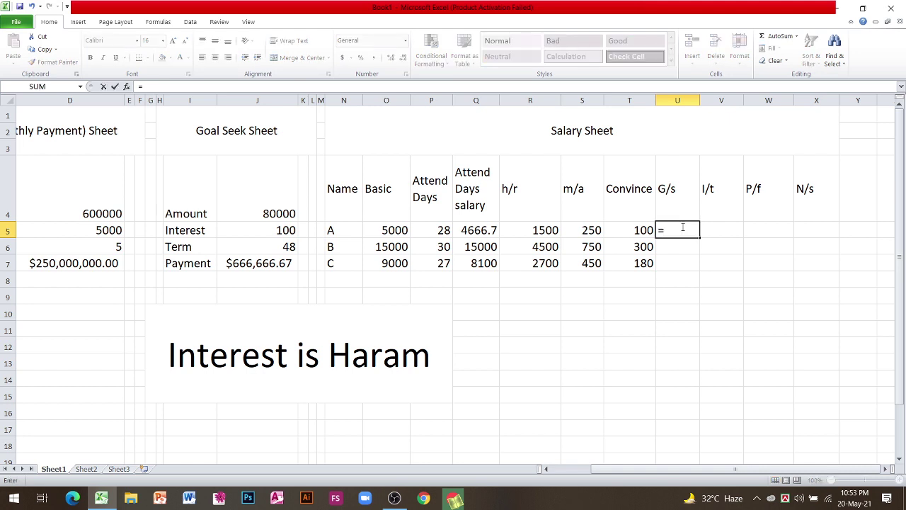
type("(")
left_click(475, 231)
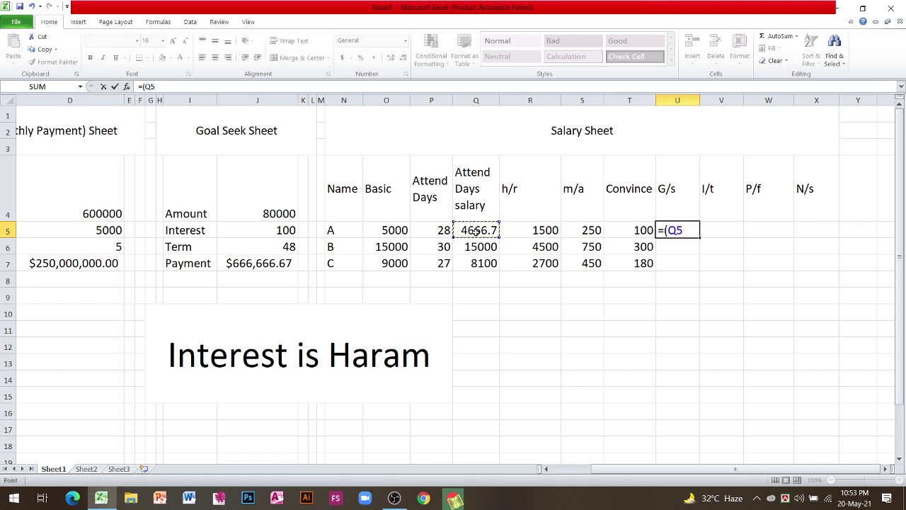
key("F8")
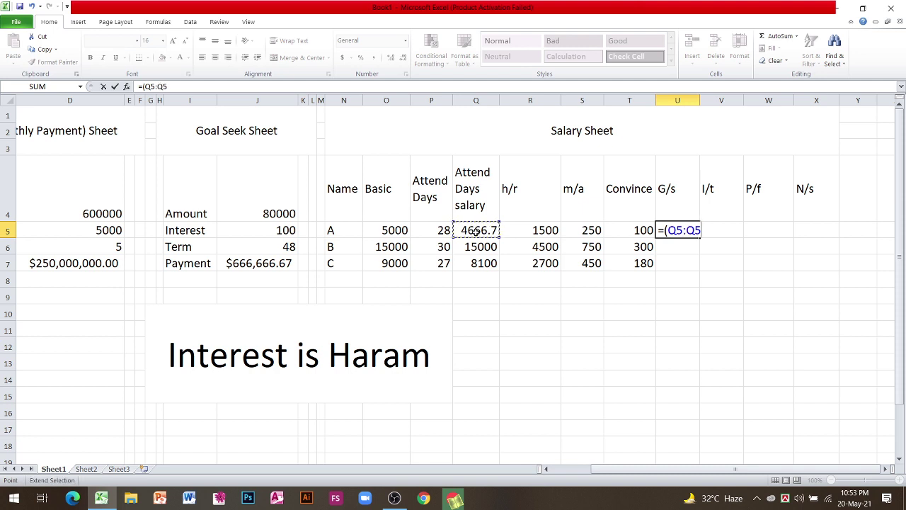
left_click(639, 228)
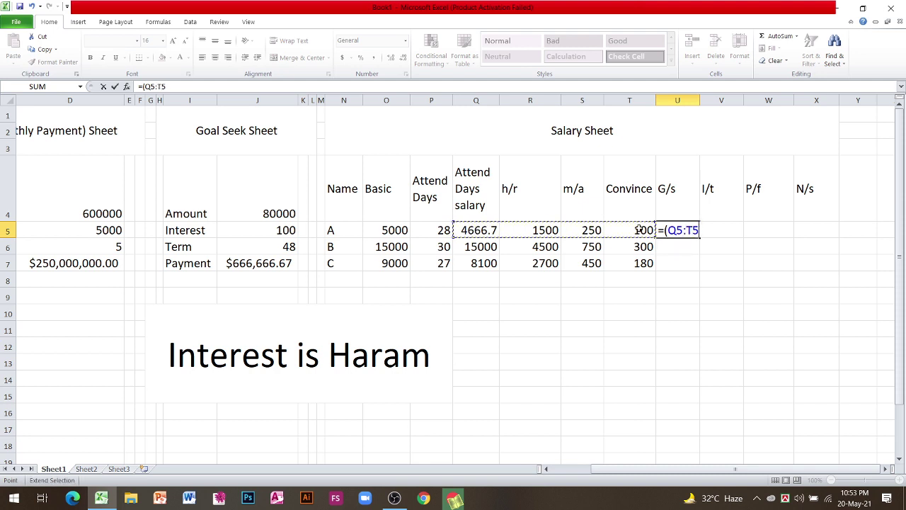
key("Return")
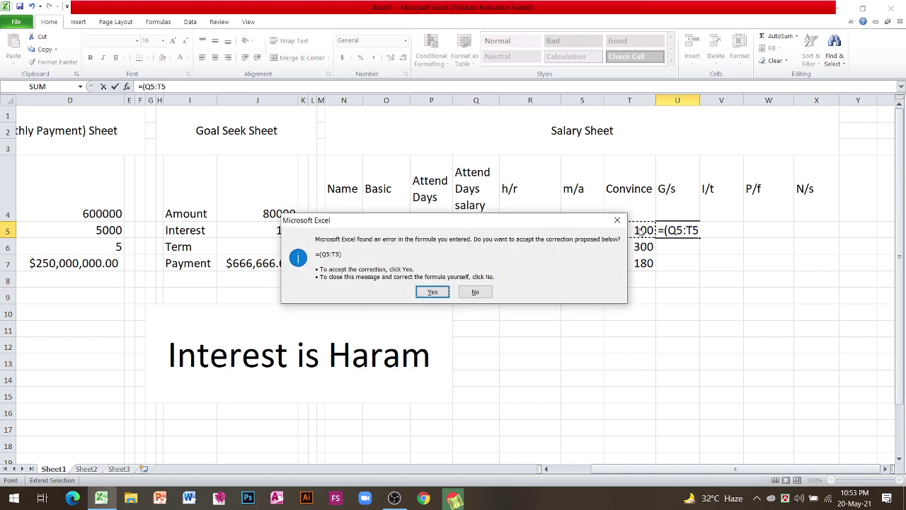
key("n")
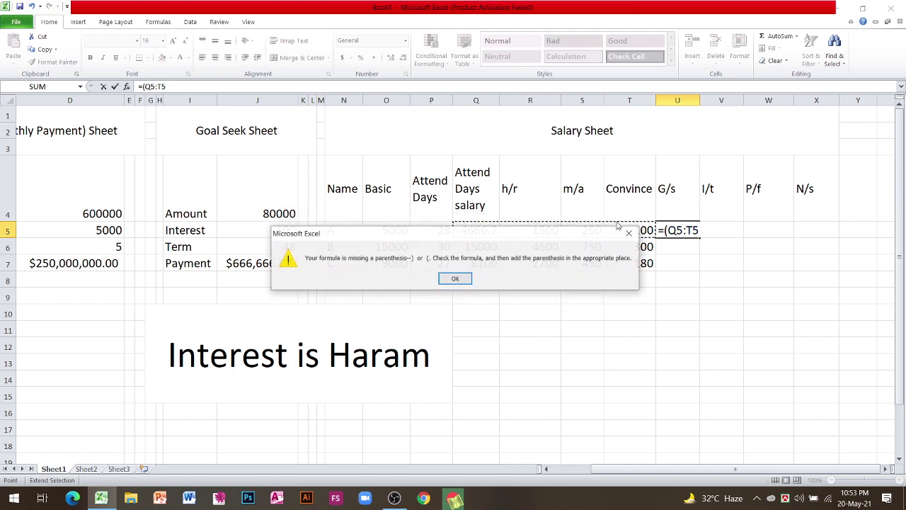
left_click(629, 233)
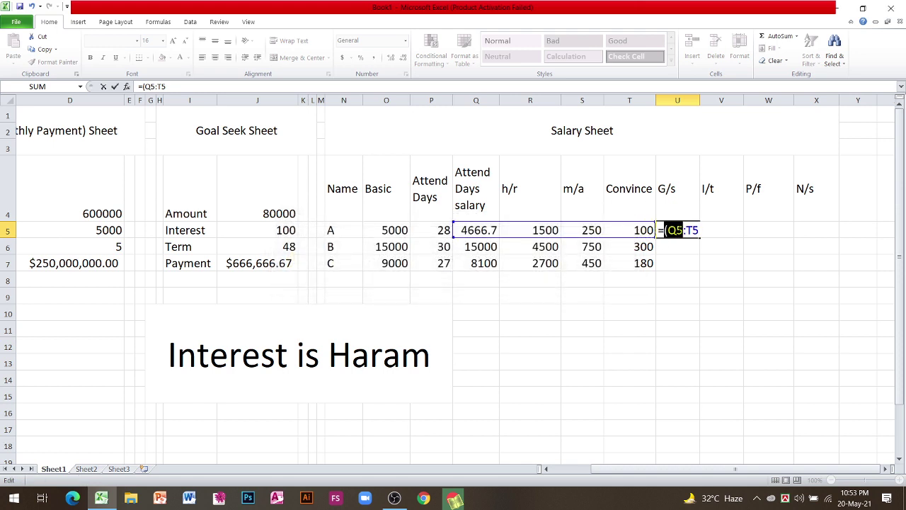
Delete the Q5:T5 reference so U5's formula reads just '=('.
left_click(679, 230)
left_click_drag(699, 230, 667, 230)
key("BackSpace")
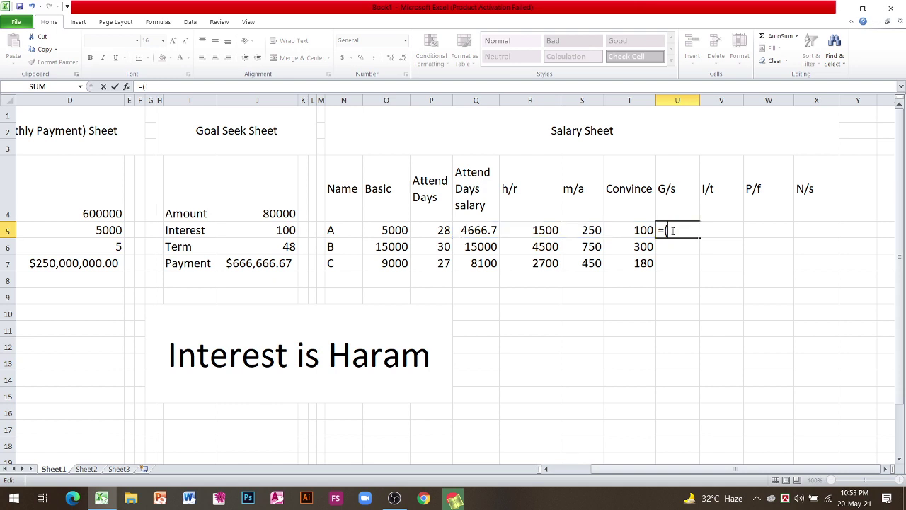
Complete U5 as =(Q5:T5), which returns a #VALUE! error.
left_click(488, 236)
key("F8")
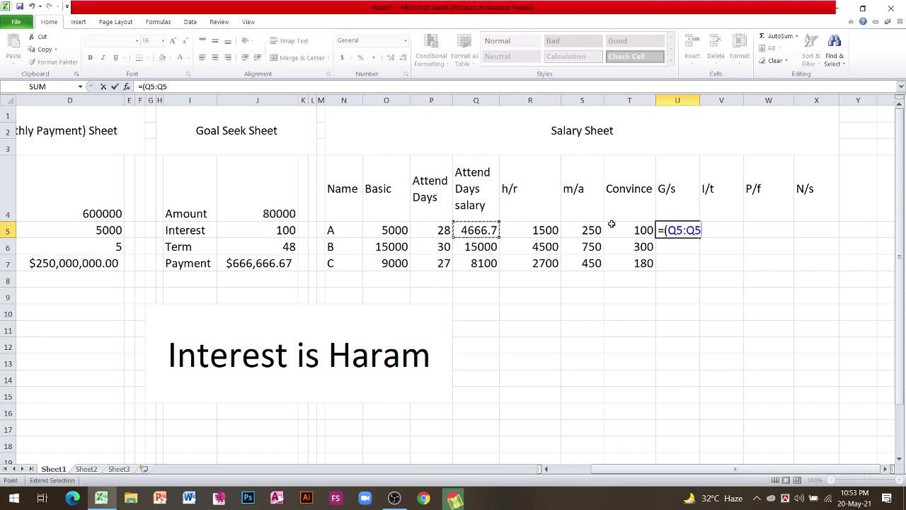
left_click(623, 230)
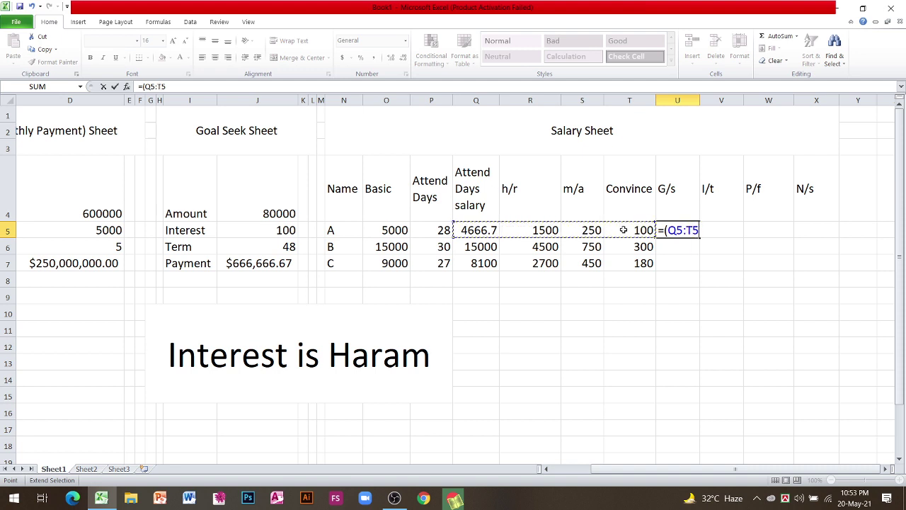
type(")")
key("Return")
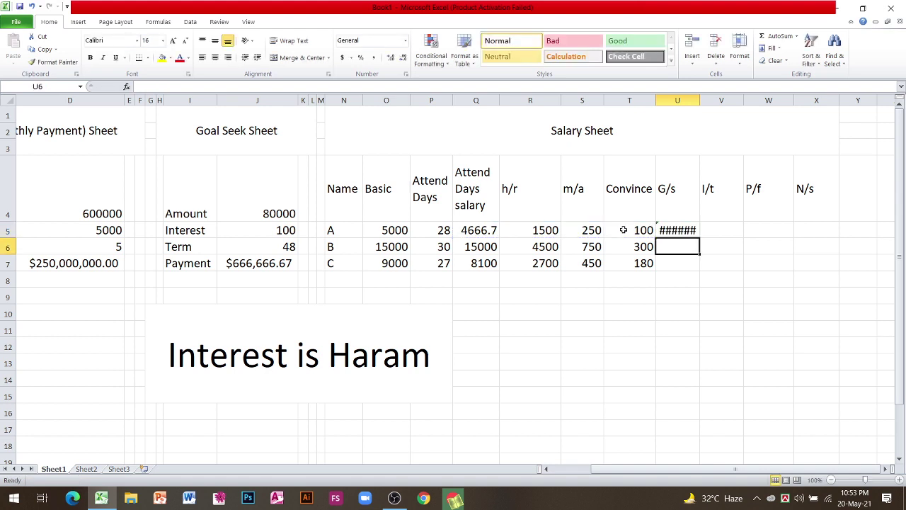
left_click(686, 228)
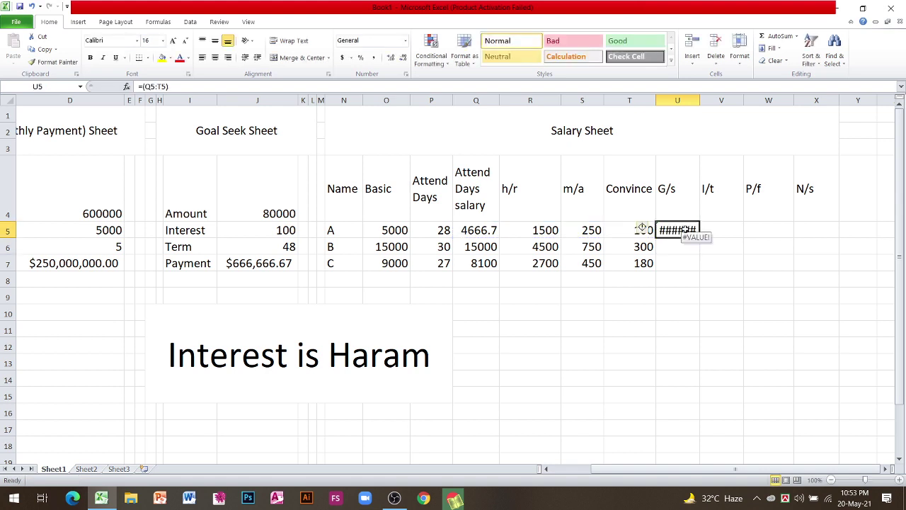
Clear the #VALUE! formula from U5 and widen column U to about 16.44.
key("BackSpace")
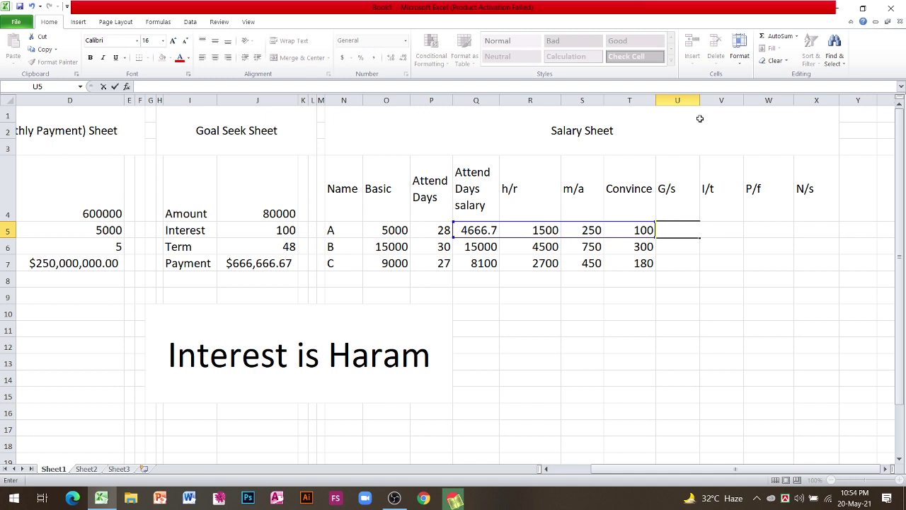
left_click(678, 100)
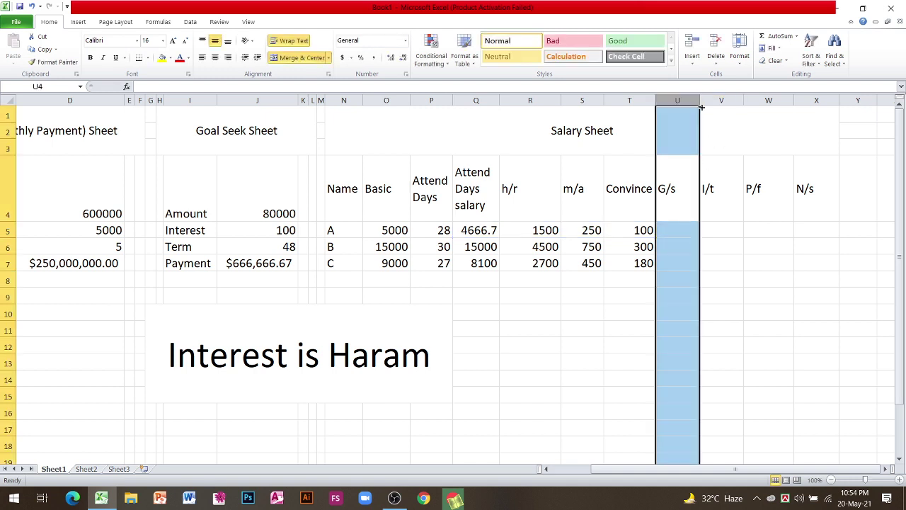
left_click_drag(700, 100, 729, 100)
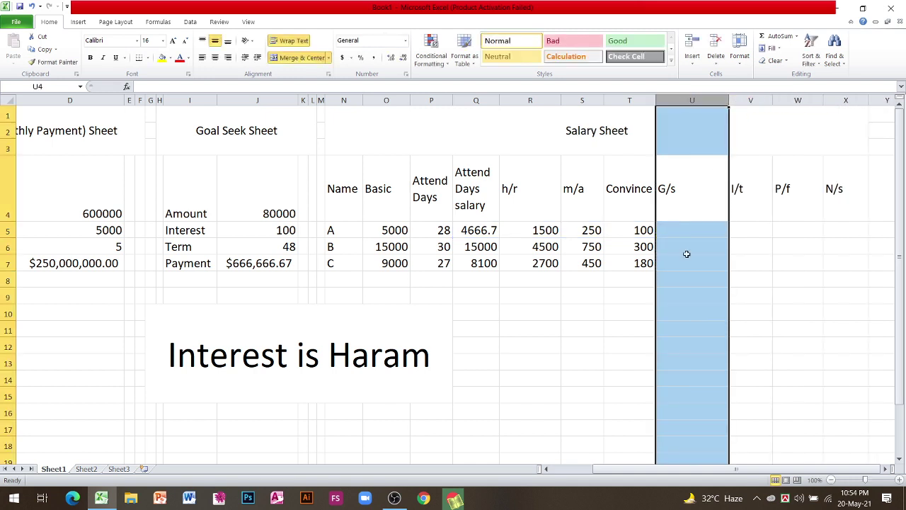
left_click(697, 235)
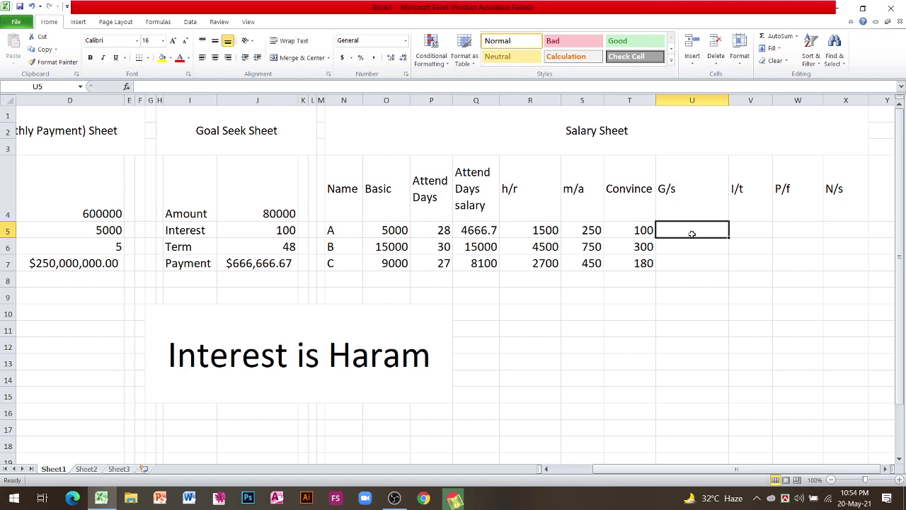
Enter =(Q5+R5+S5+T5 in U5, summing employee A's four pay components.
type("=")
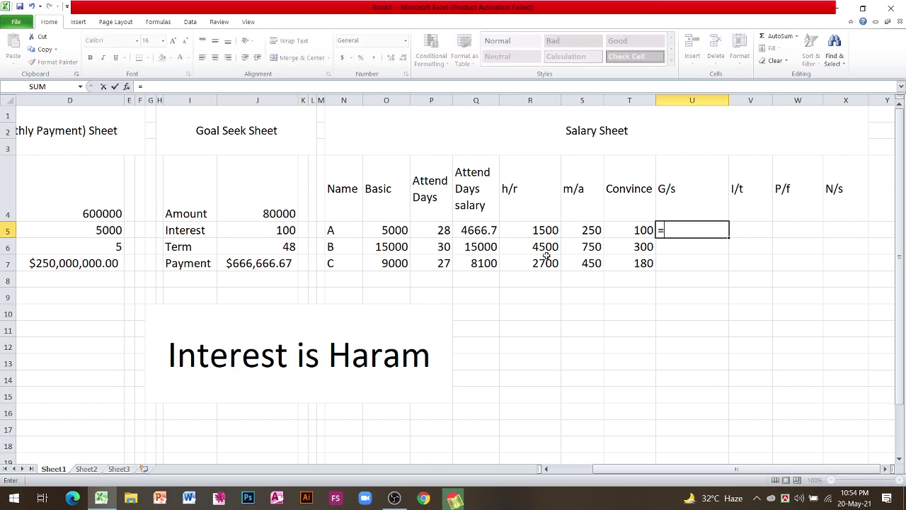
type("(")
left_click(475, 233)
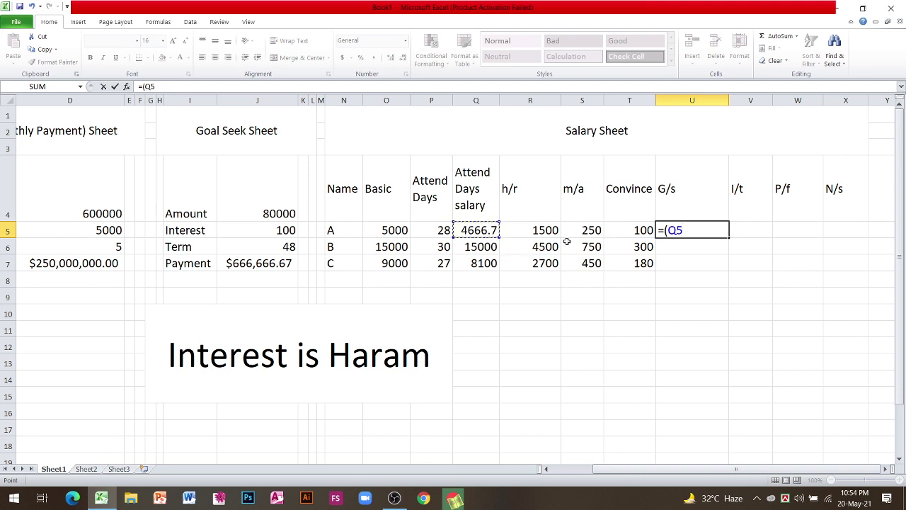
type("+")
left_click(525, 229)
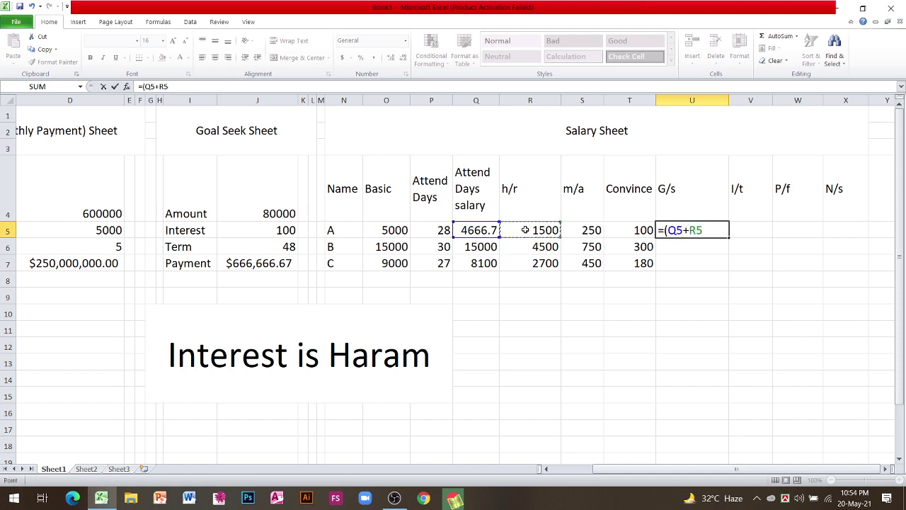
type("+")
left_click(579, 228)
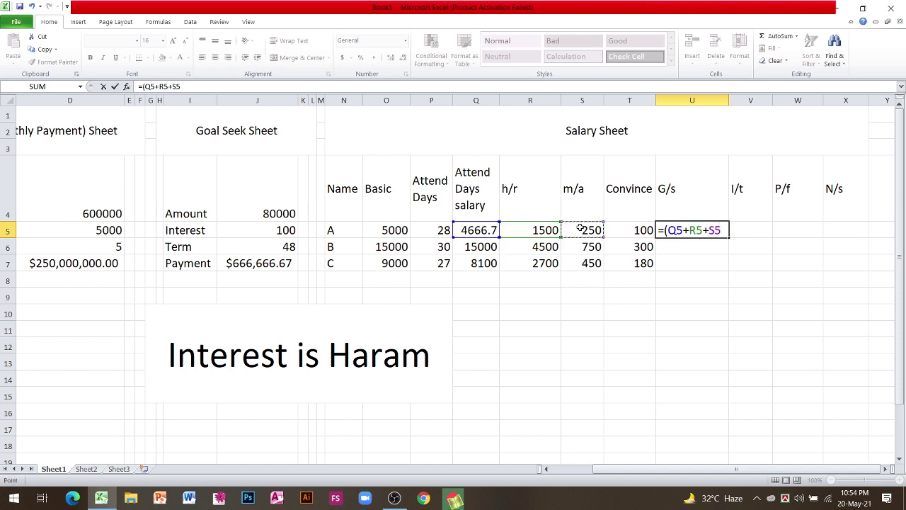
type("+")
left_click(639, 232)
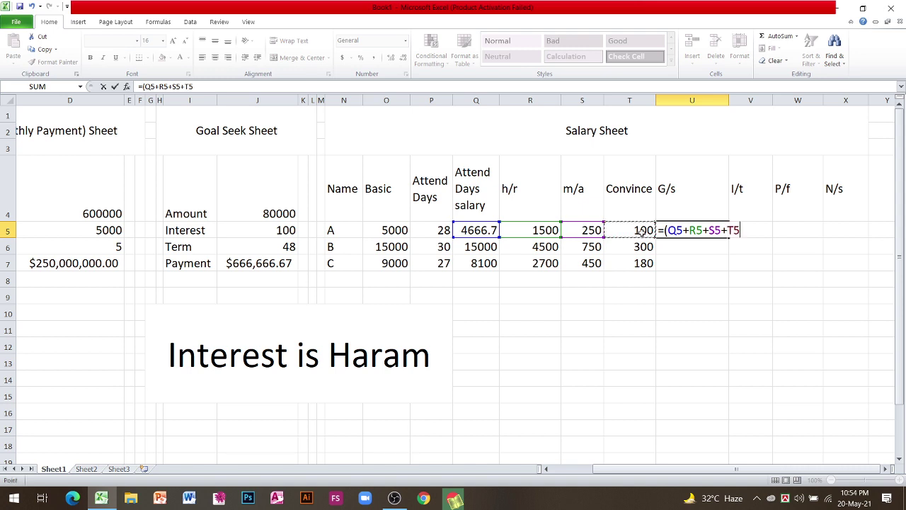
key("Return")
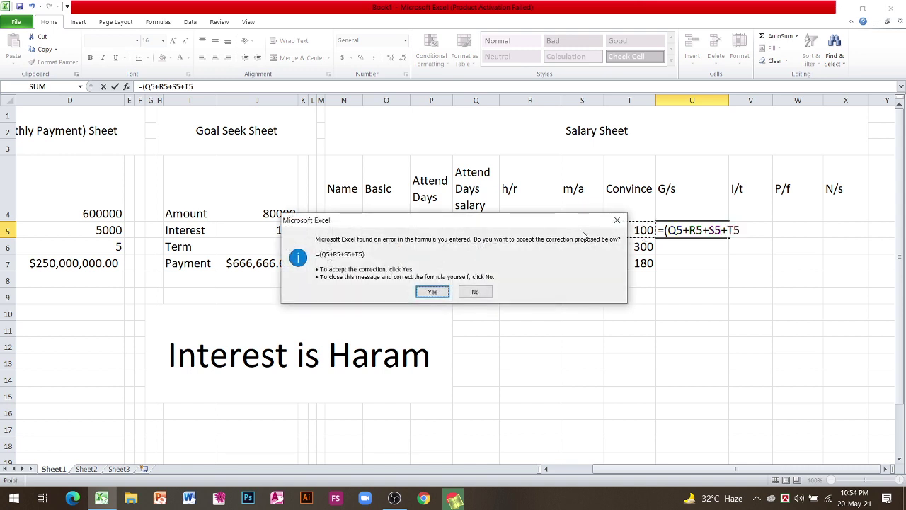
Decline the correction prompts and add the closing parenthesis, giving 6516.66667.
left_click(618, 223)
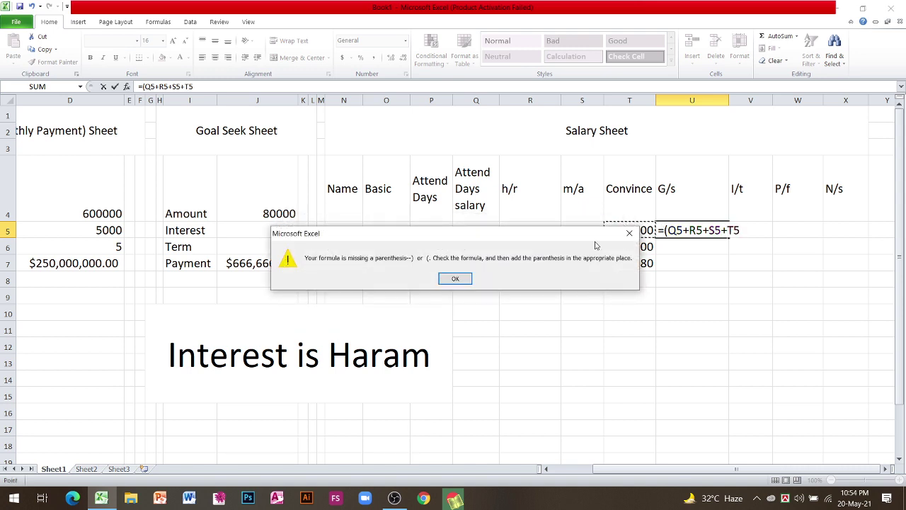
left_click(627, 234)
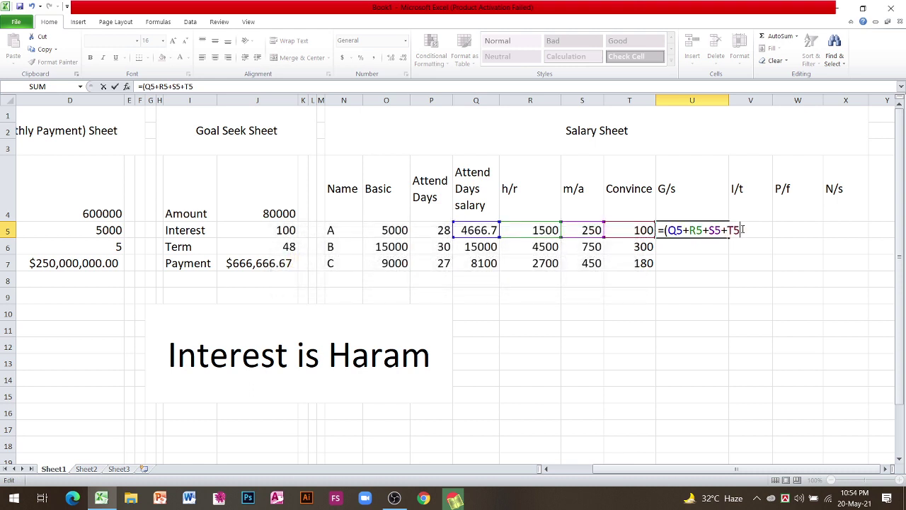
key("Return")
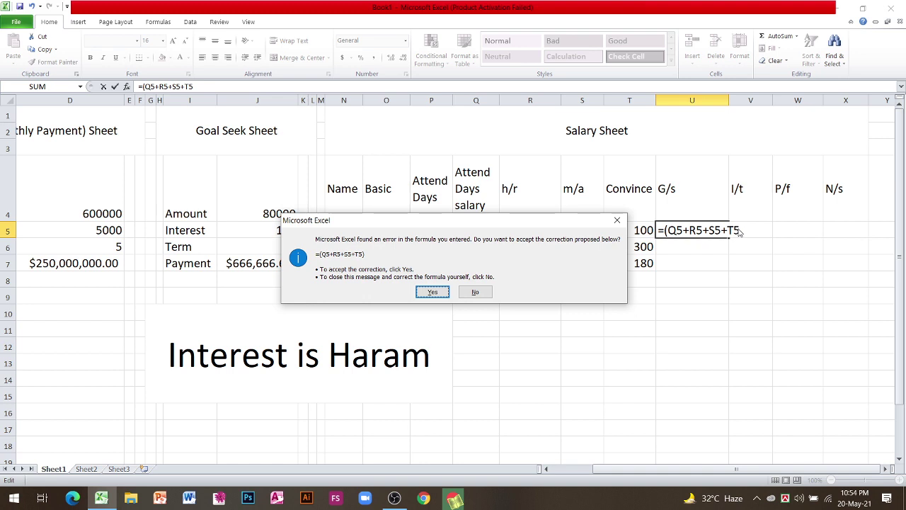
left_click(619, 221)
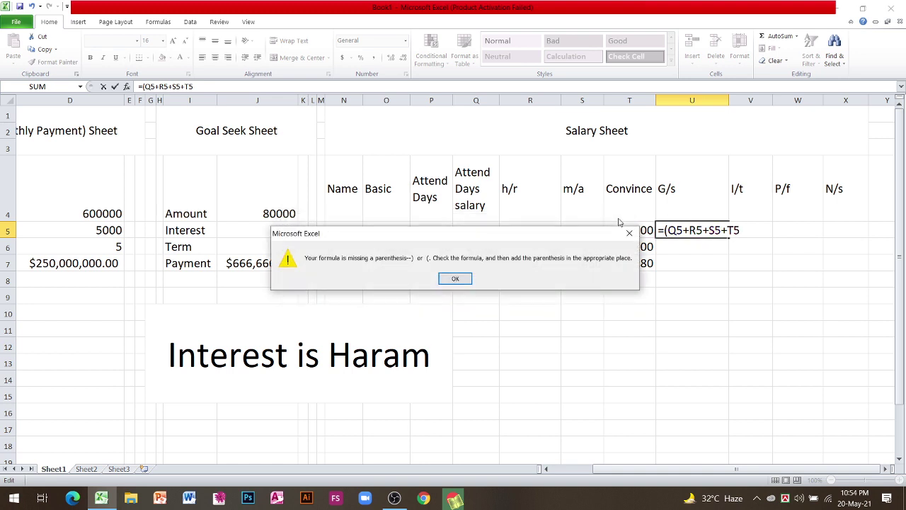
left_click(629, 233)
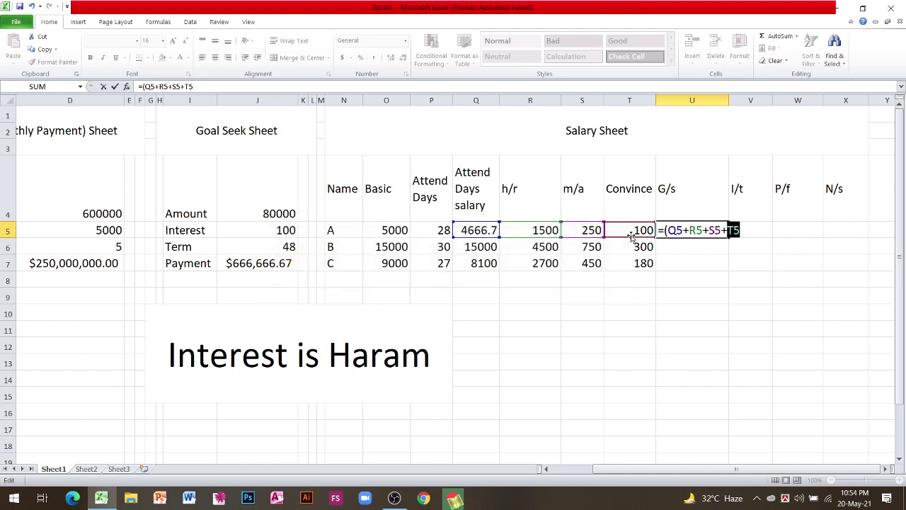
type(")")
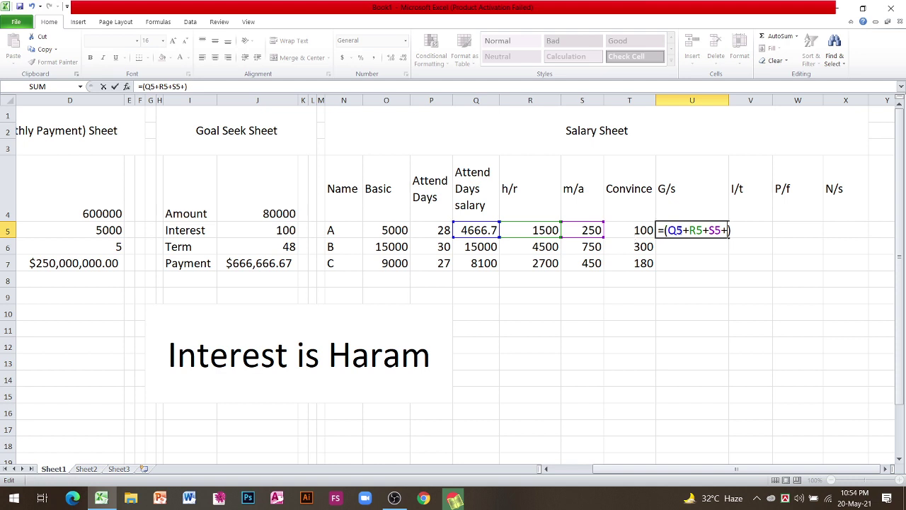
left_click(625, 230)
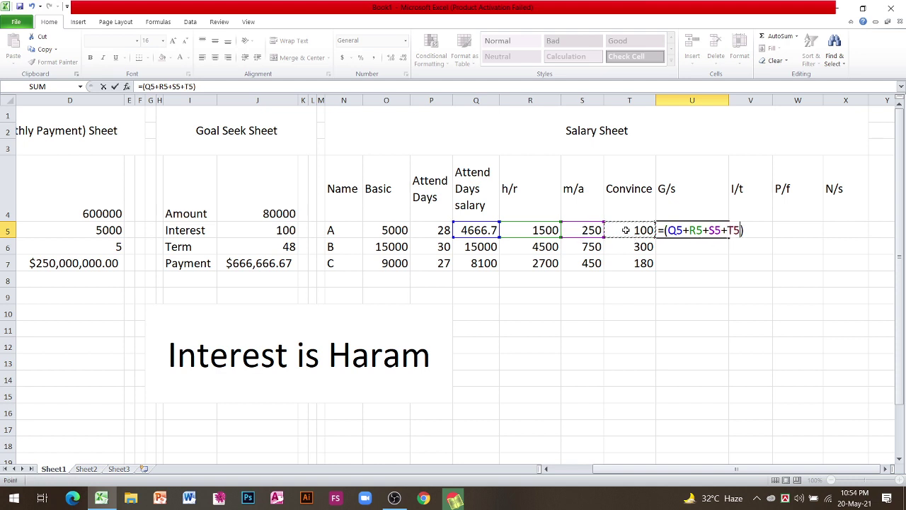
key("Return")
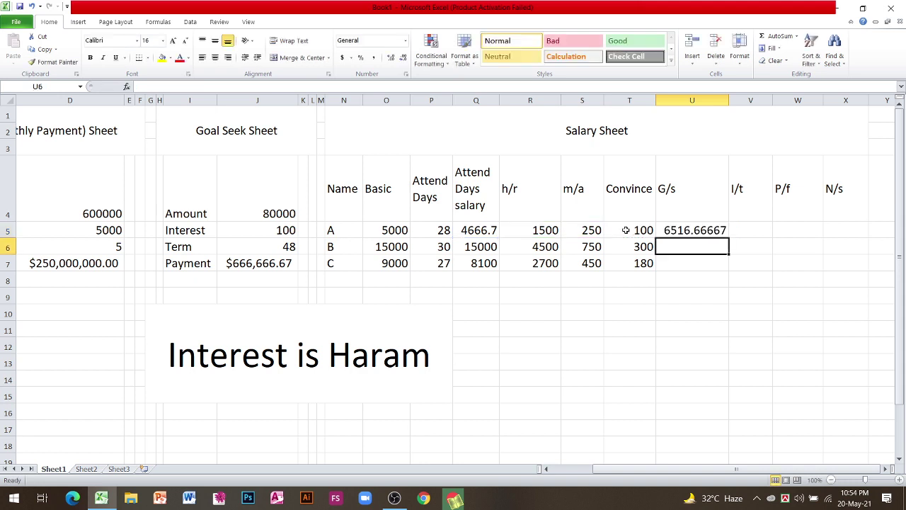
Fill the G/s formula down to U7 (20550, 11430) and round U5 to 6516.67.
left_click(680, 227)
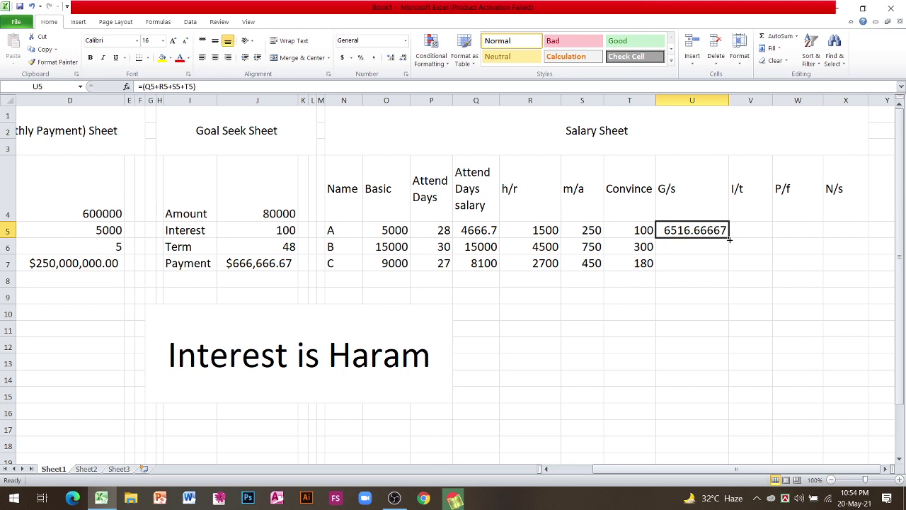
left_click_drag(729, 240, 730, 264)
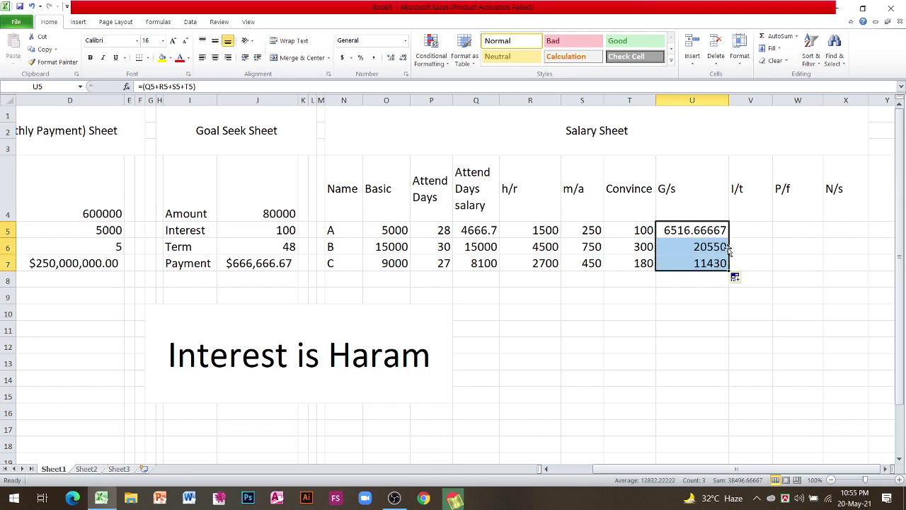
left_click(713, 230)
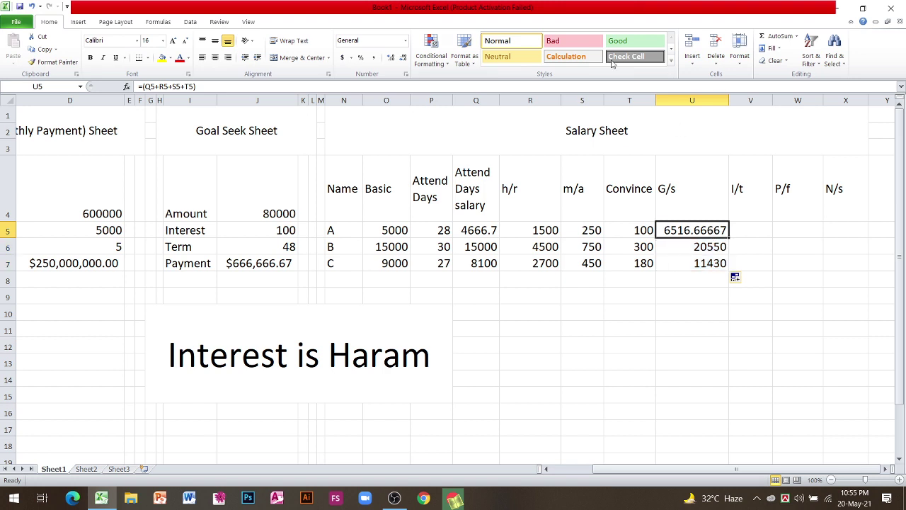
left_click(402, 58)
left_click(402, 58)
left_click(401, 58)
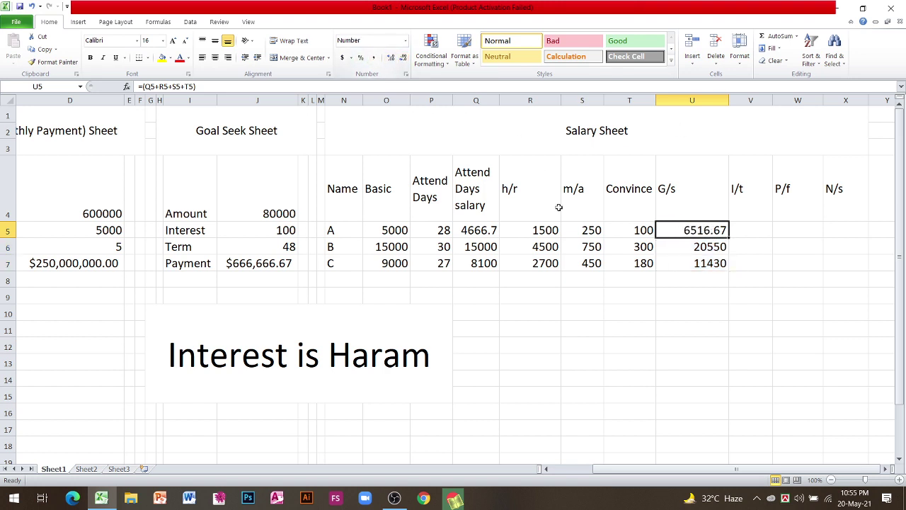
left_click(757, 227)
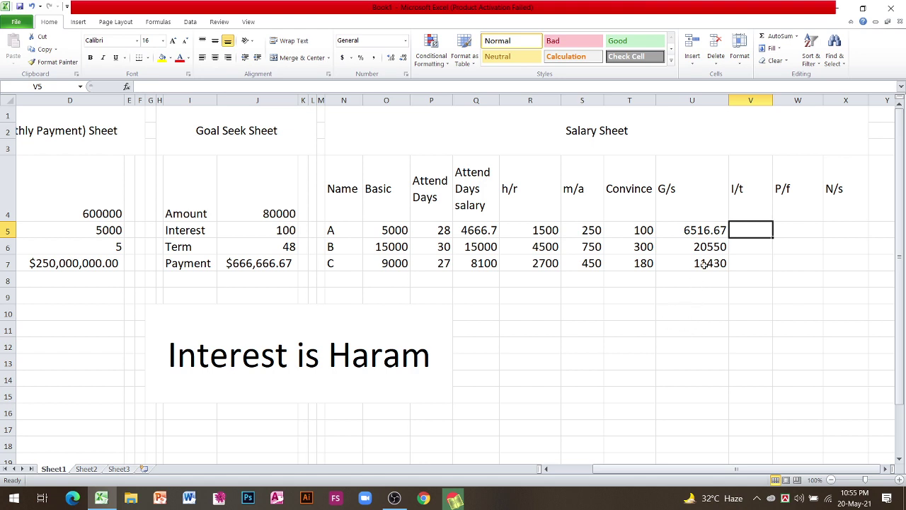
Enter =O5*3% in V5 and fill it to V7, giving 150, 450 and 270.
type("=")
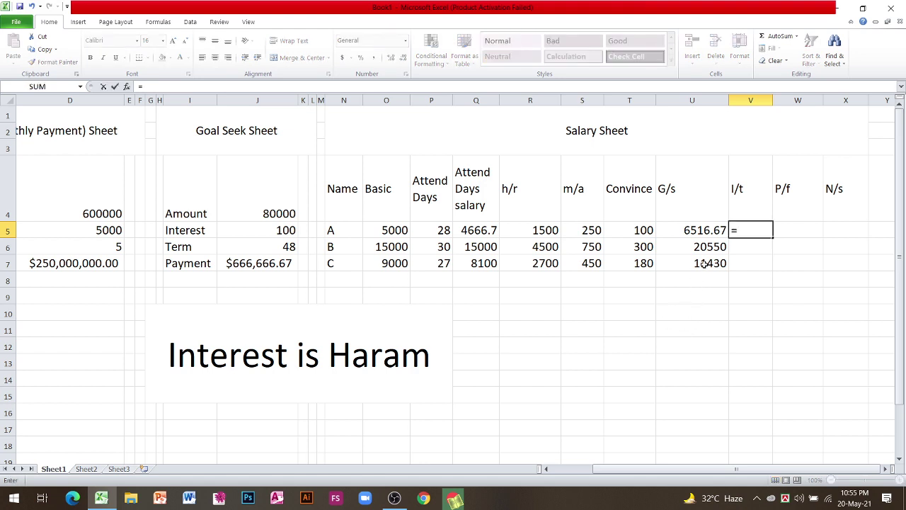
left_click(392, 230)
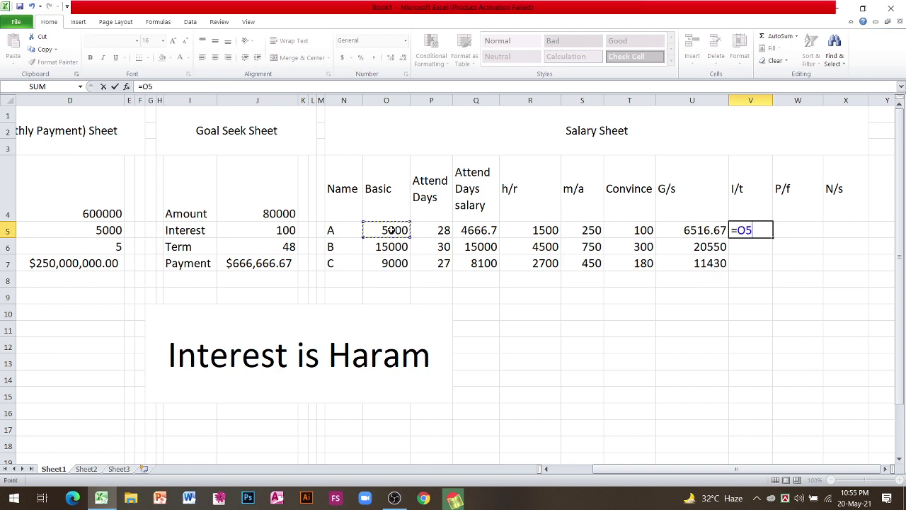
type("*")
type("3")
type("%")
key("Return")
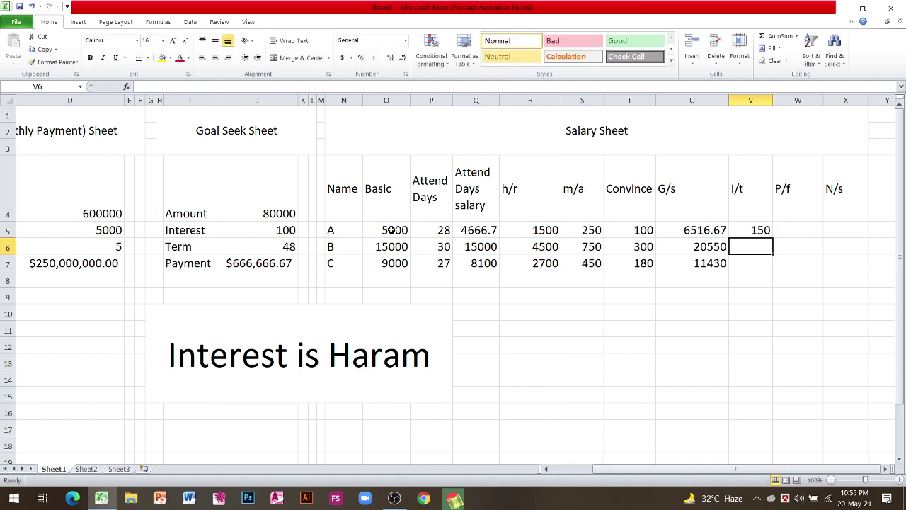
left_click(739, 229)
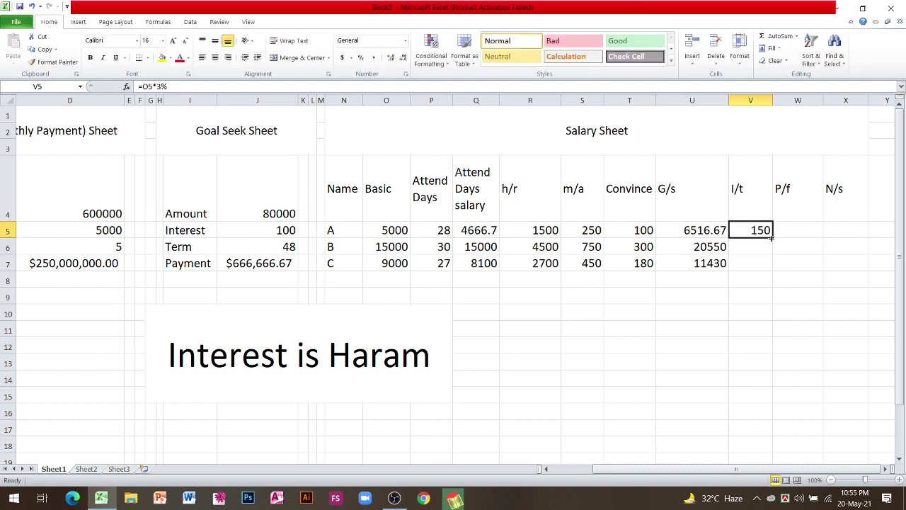
left_click_drag(772, 239, 769, 263)
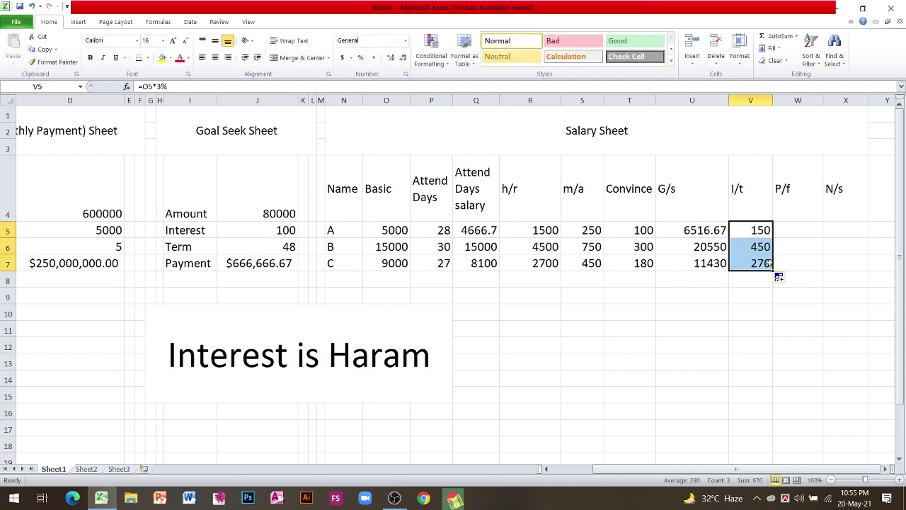
left_click(807, 226)
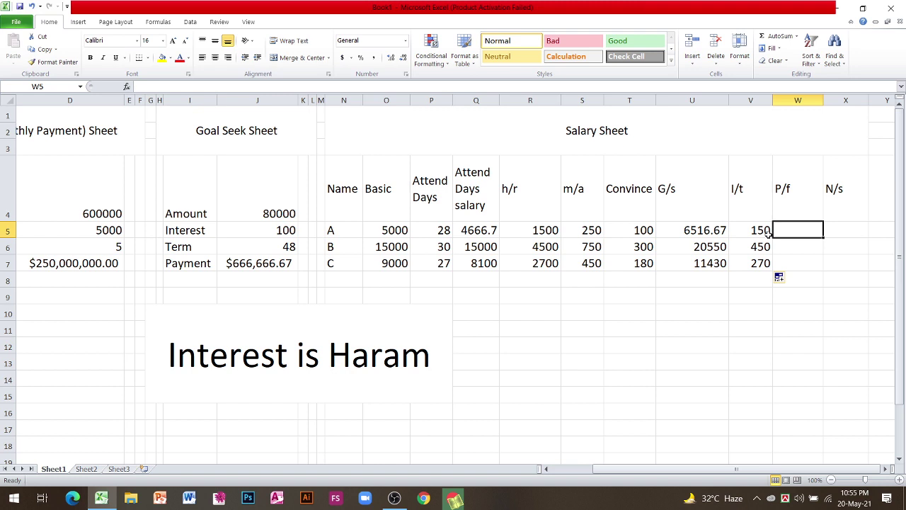
Enter =O5*5% in W5 and fill it to W7, giving 250, 750 and 450.
type("=")
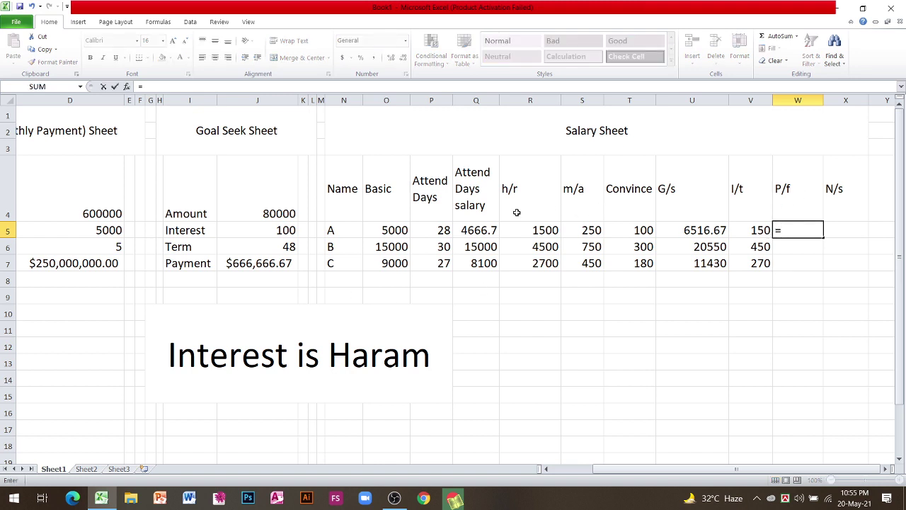
left_click(386, 229)
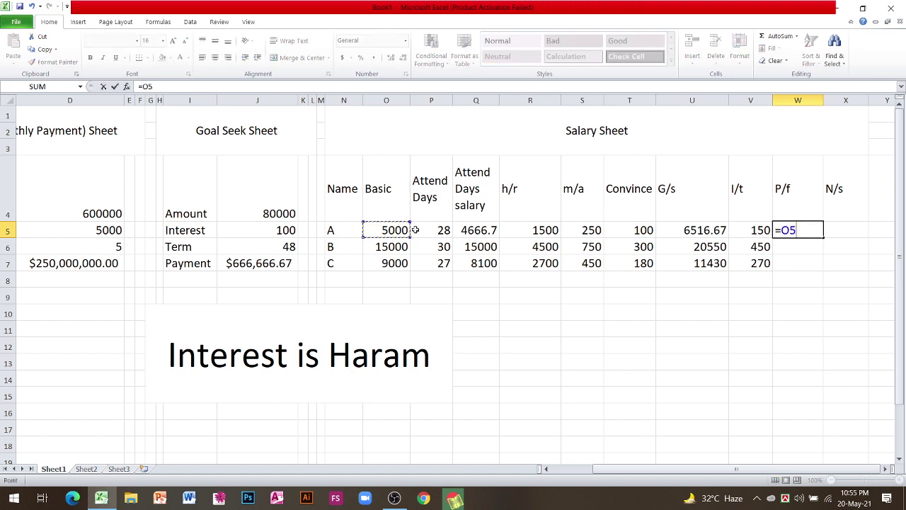
type("*")
type("5")
type("%")
key("Return")
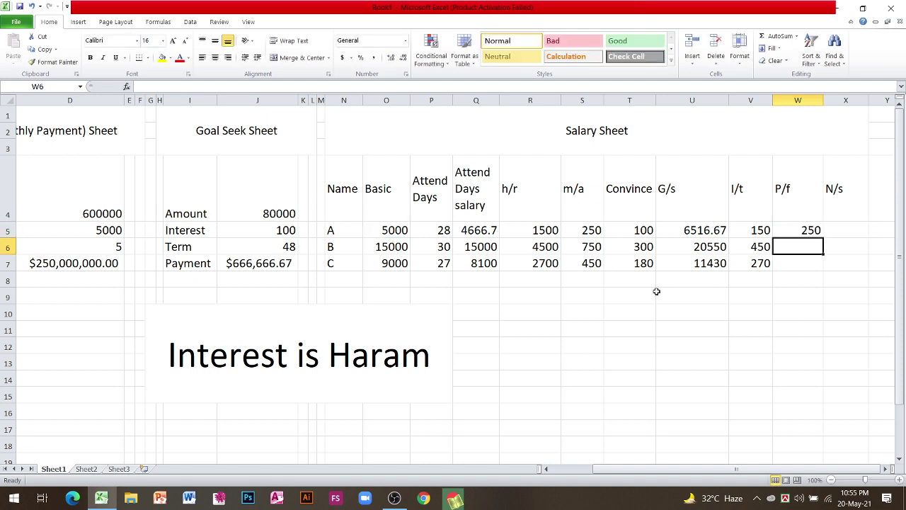
left_click(807, 221)
left_click(808, 227)
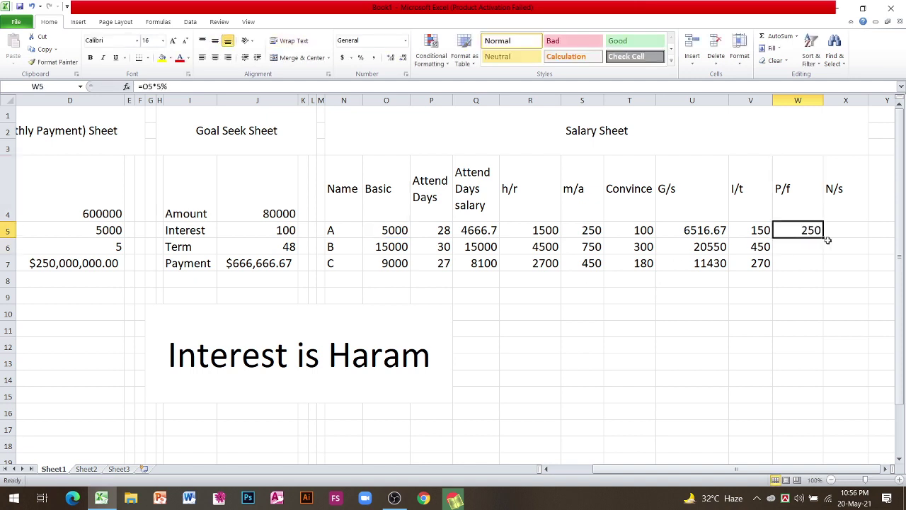
left_click_drag(824, 239, 824, 267)
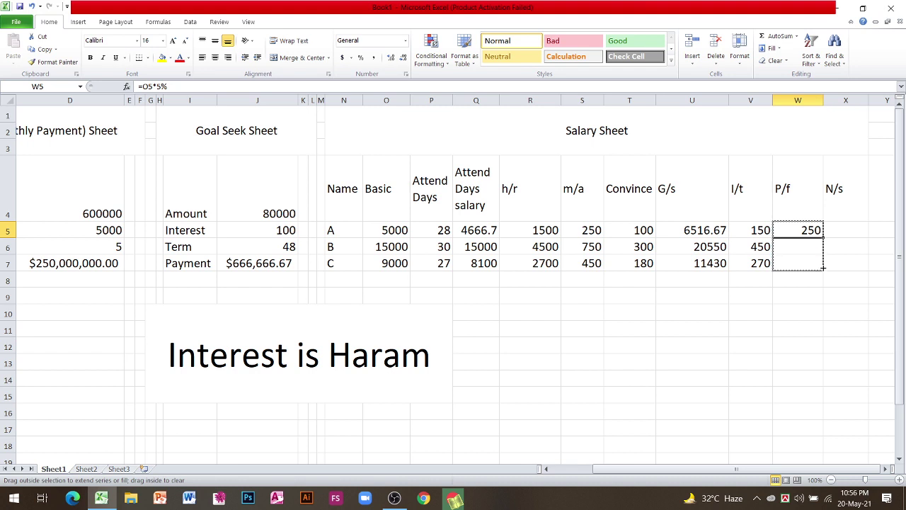
left_click(857, 226)
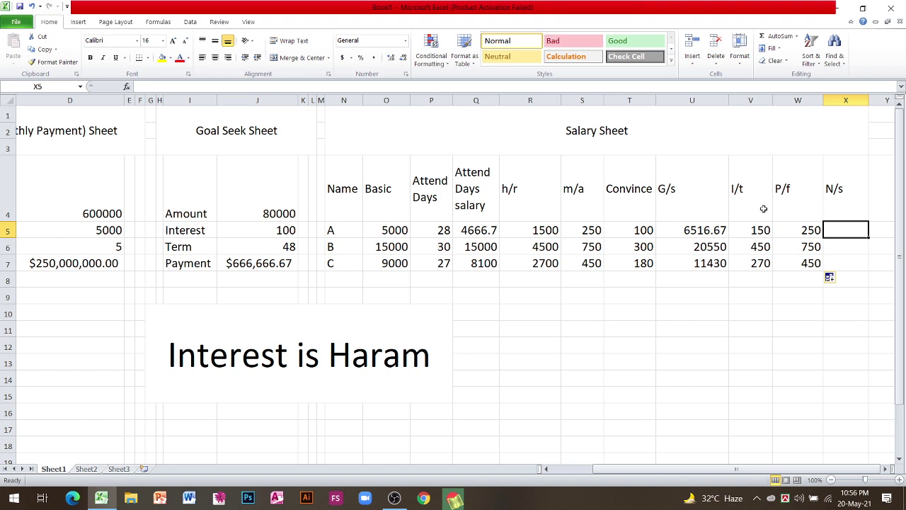
Enter =U5-V5-W5 in X5, giving employee A a net salary of 6116.67.
type("=")
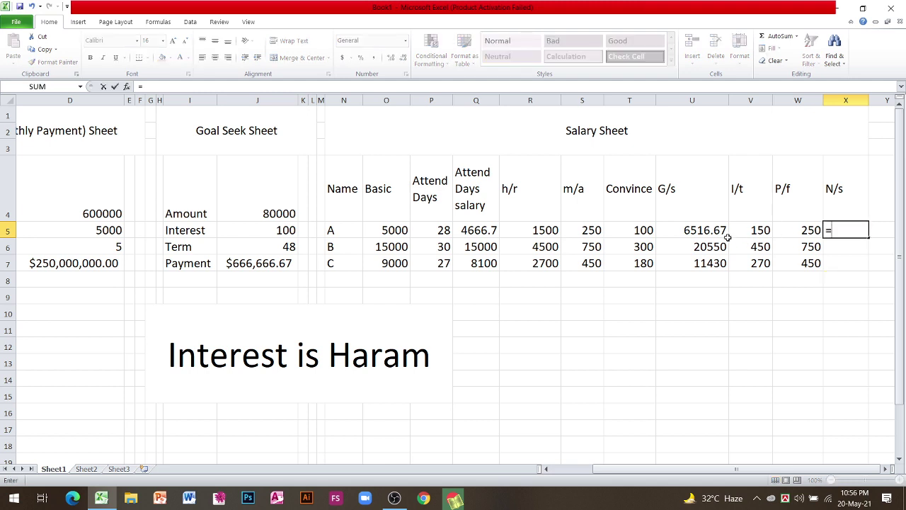
left_click(717, 230)
type("-")
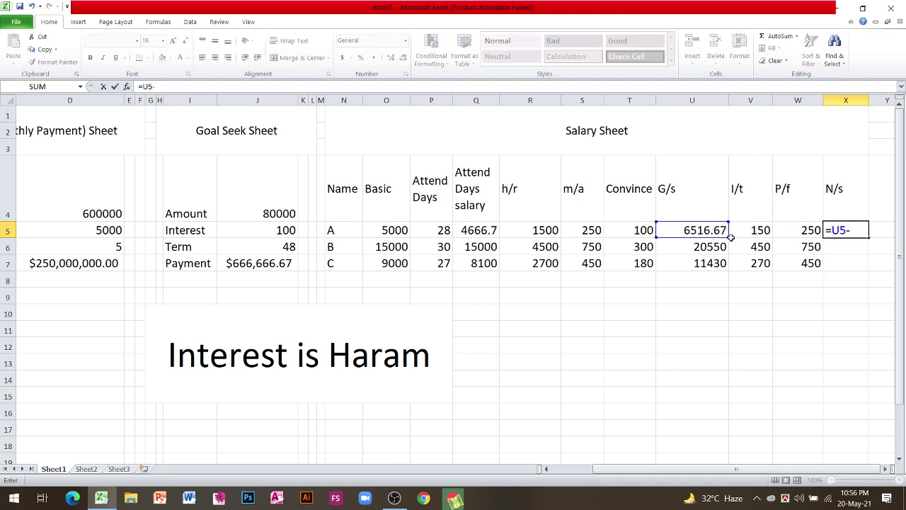
left_click(748, 231)
type("-")
left_click(797, 230)
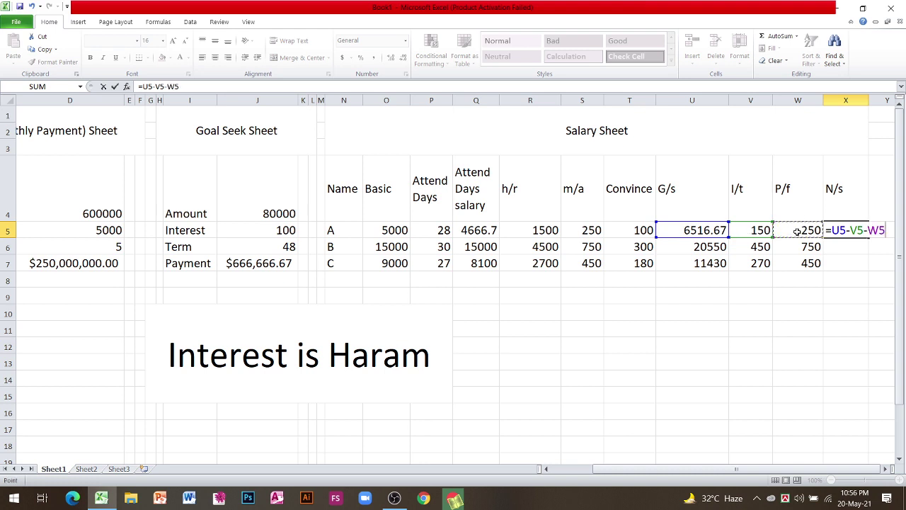
key("Return")
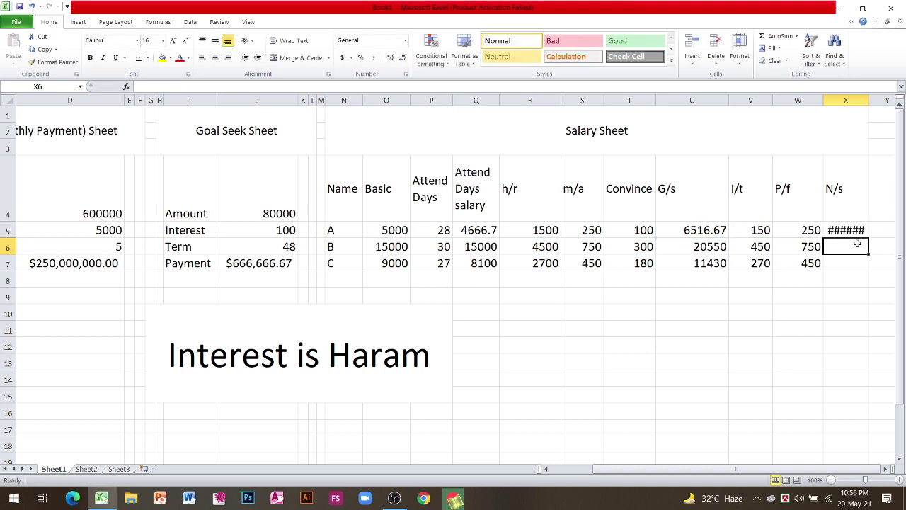
left_click(852, 225)
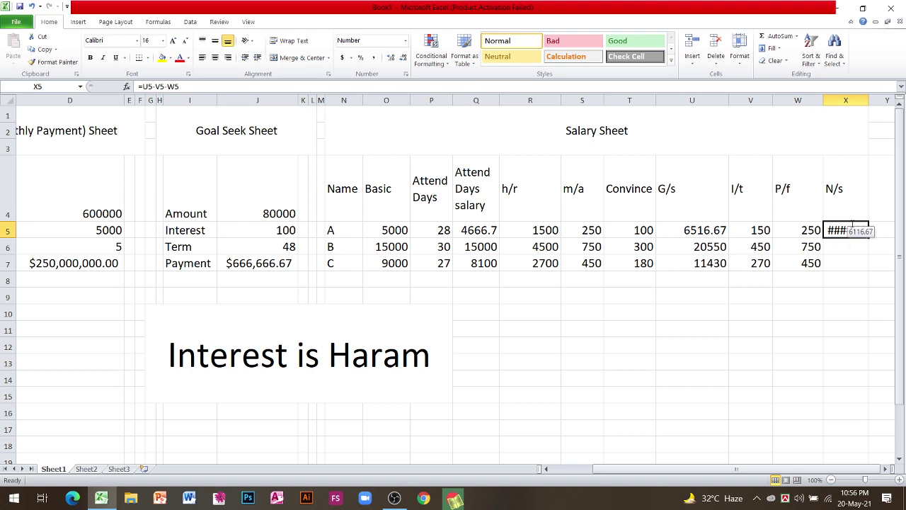
double_click(852, 225)
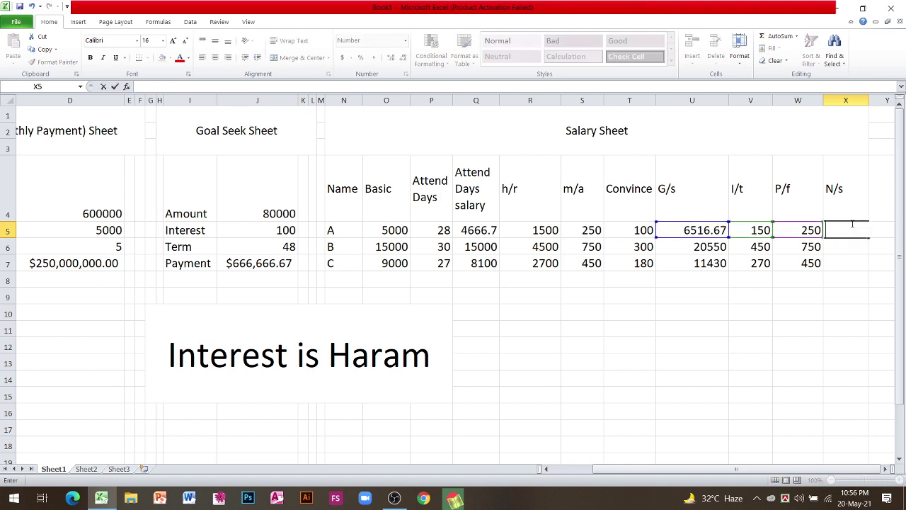
Narrow column V, re-enter =U5-V5-W5 in X5, and fill it to X7 (19350.00, 10710.00).
left_click(770, 100)
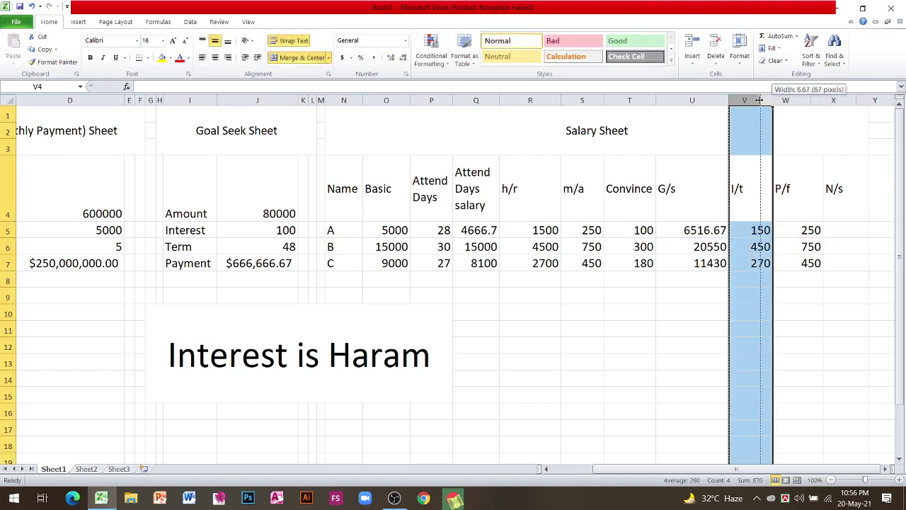
mouse_move(772, 99)
left_mouse_down()
mouse_move(758, 100)
mouse_move(865, 103)
left_mouse_up()
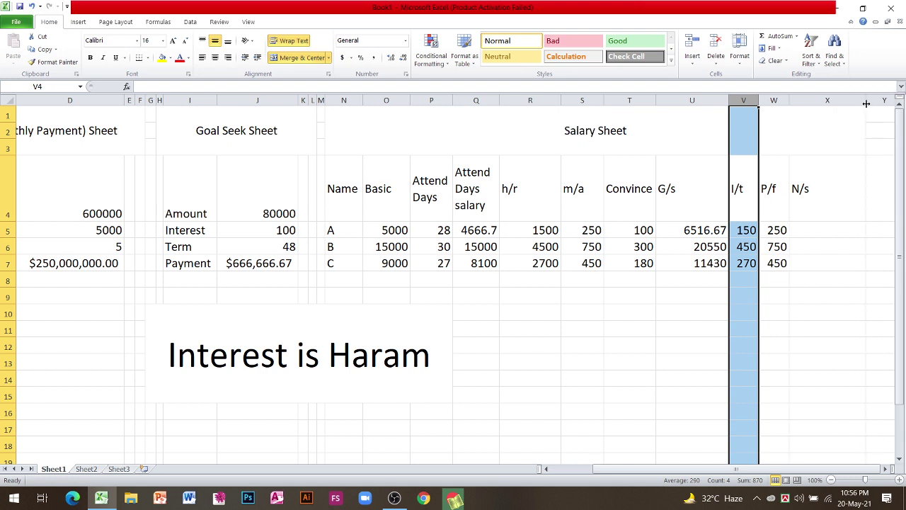
left_click(820, 226)
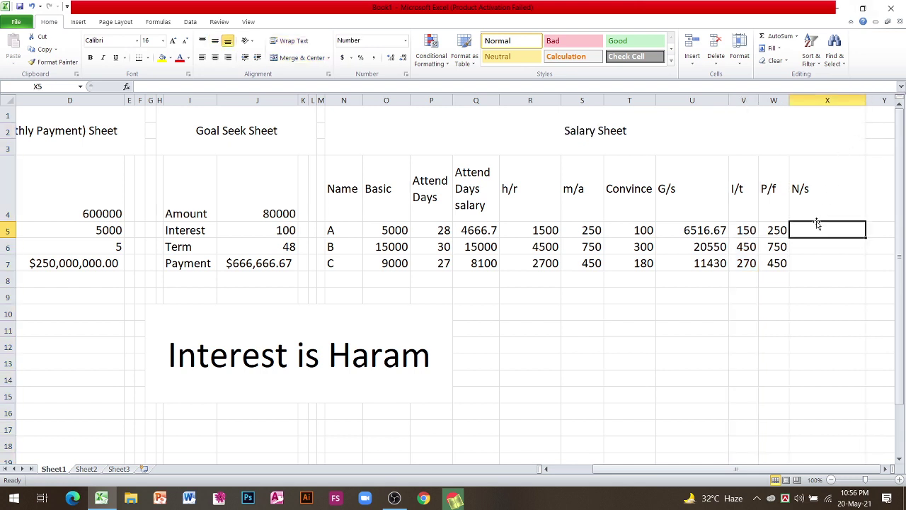
type("=")
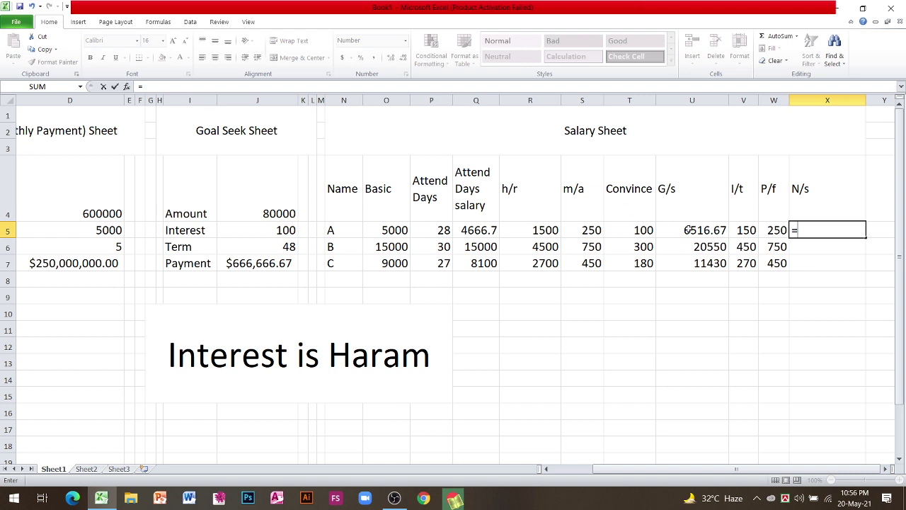
left_click(695, 234)
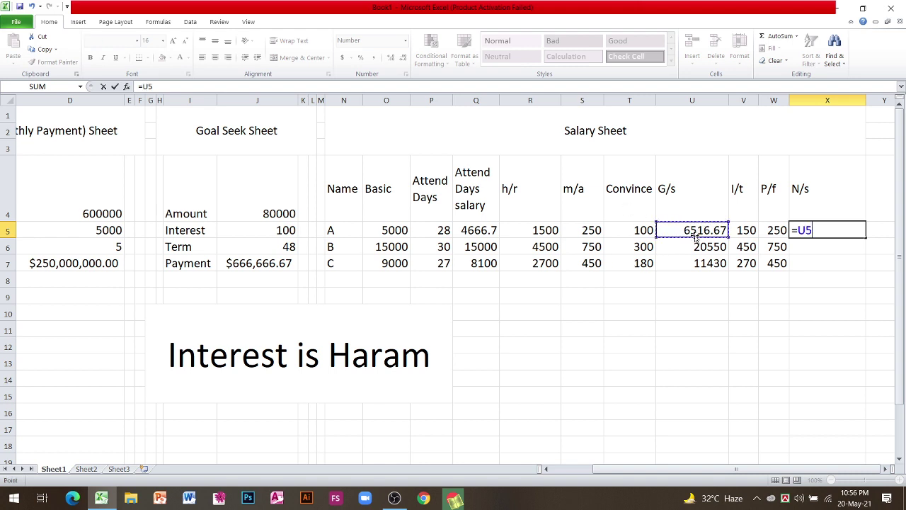
type("-")
left_click(746, 232)
type("-")
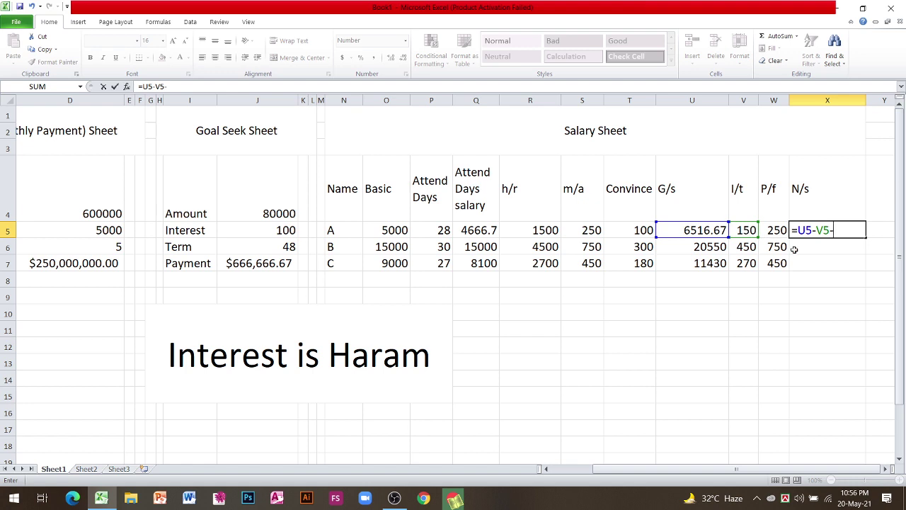
left_click(771, 232)
key("Return")
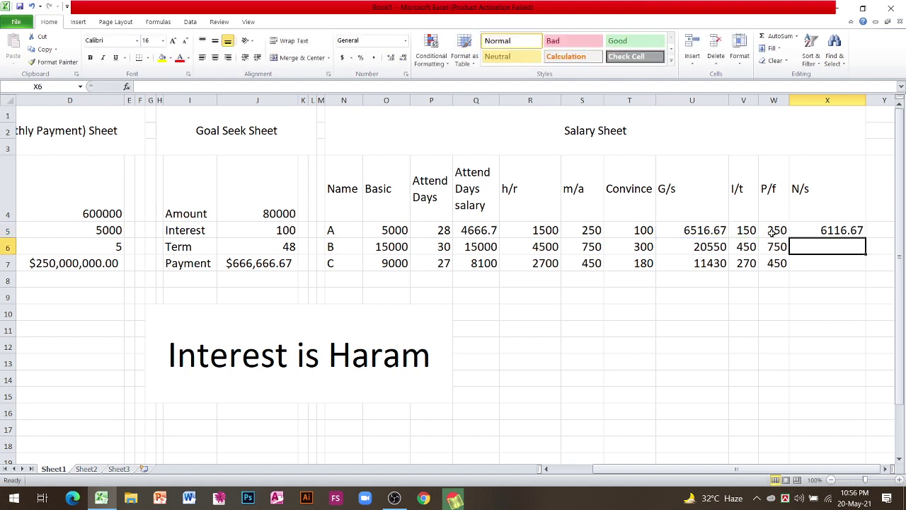
left_click(837, 230)
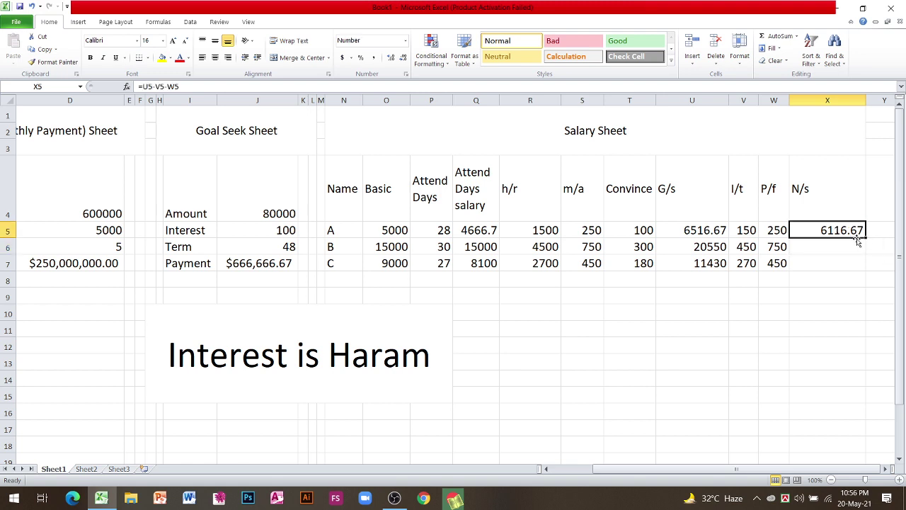
left_click_drag(865, 237, 866, 264)
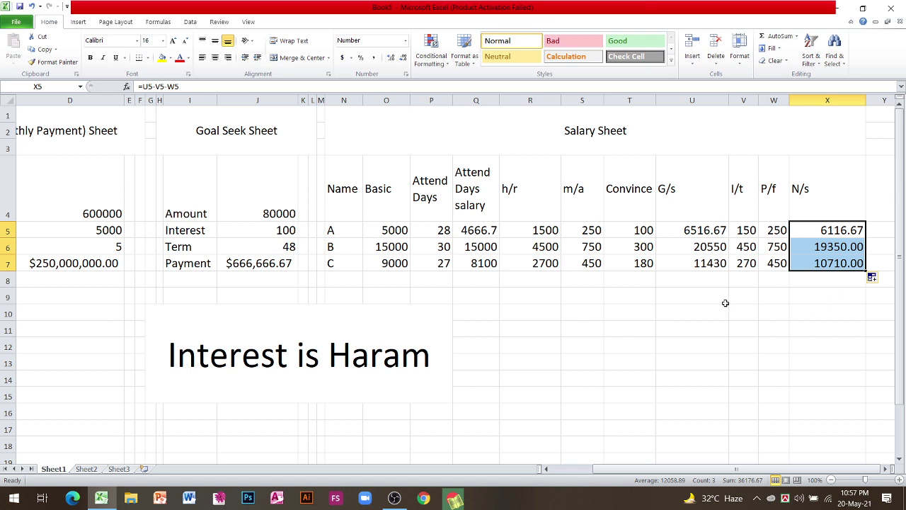
Scroll left, close the save window without saving, and bring the OBS window forward.
left_click_drag(622, 479, 563, 462)
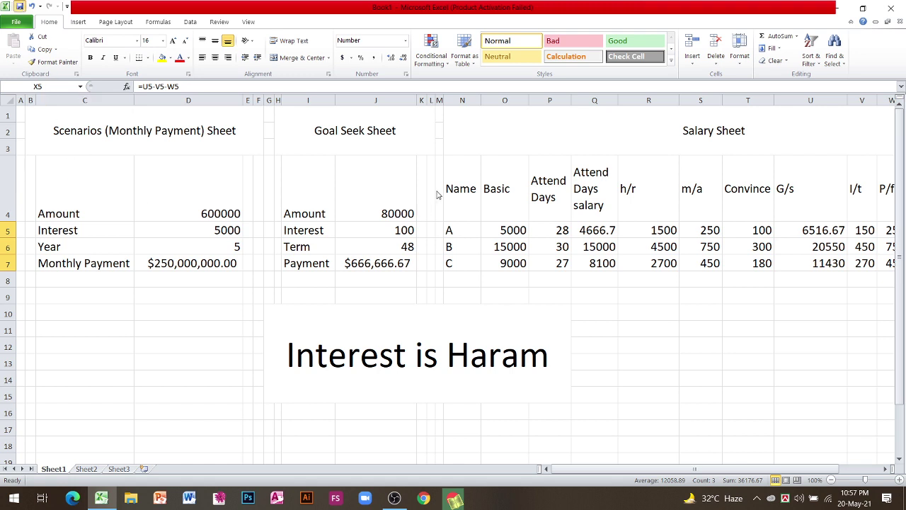
key("ctrl+s")
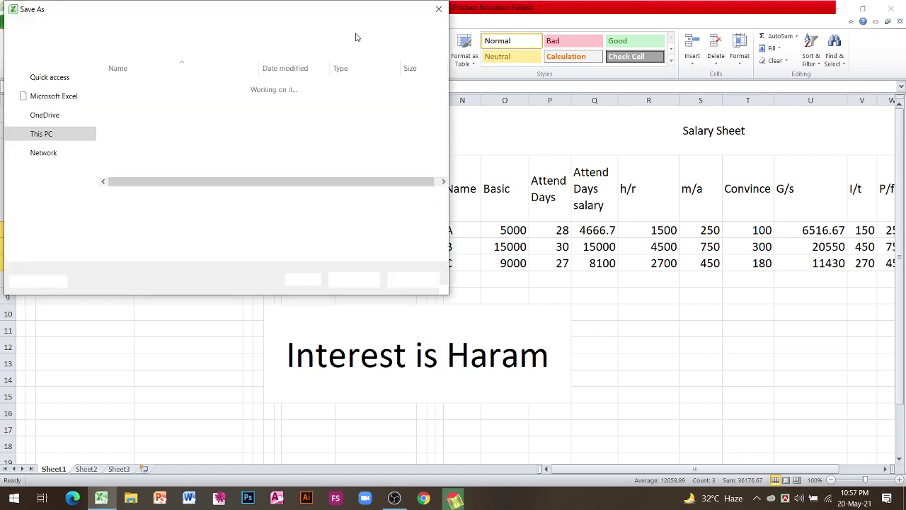
left_click(438, 9)
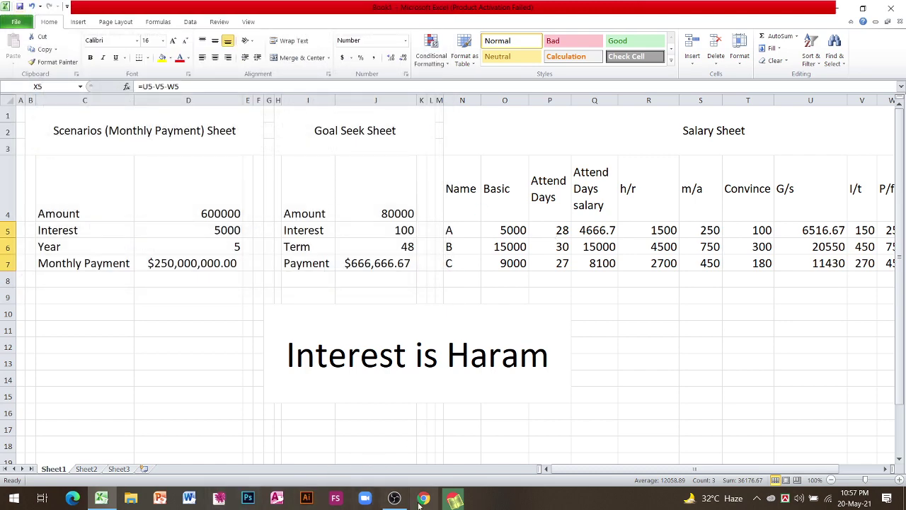
left_click(394, 499)
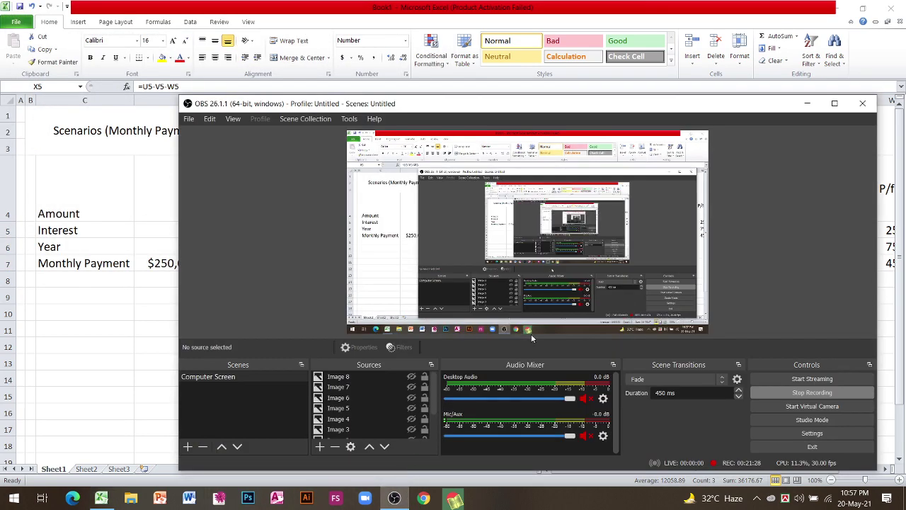